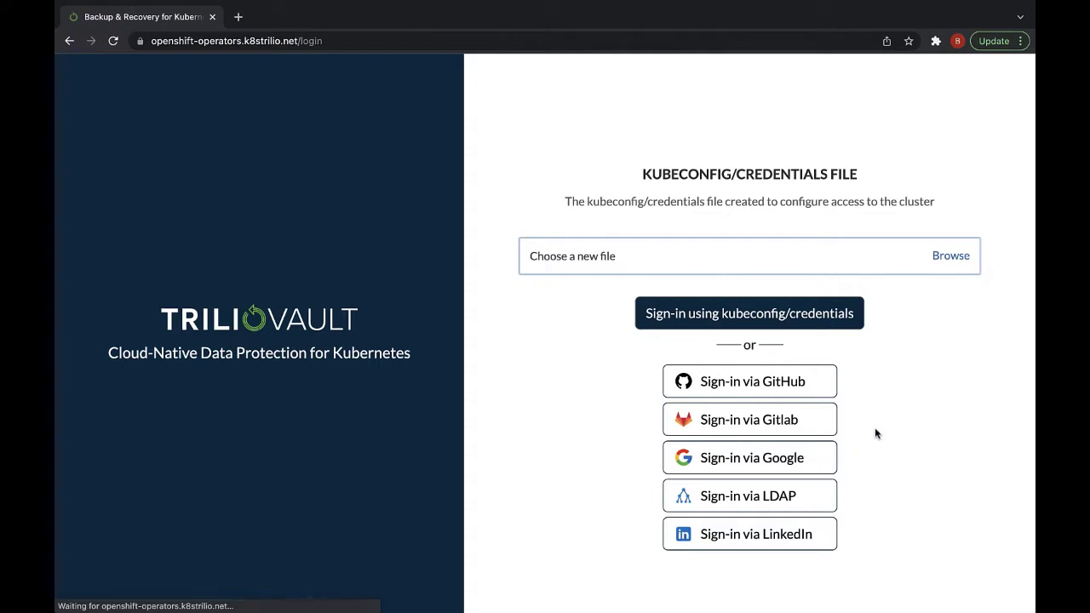
Step: Sign in to the TrilioVault console with the openshift-new-config kubeconfig file
{"action": "left_click", "coordinate": [944, 257]}
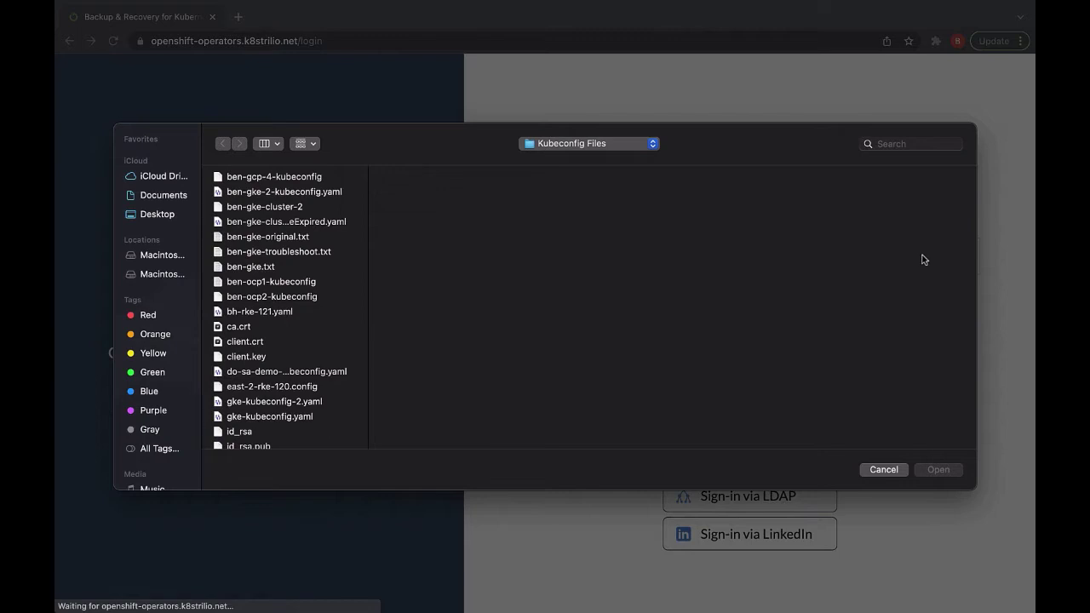
{"action": "scroll", "coordinate": [281, 331], "scroll_direction": "down", "scroll_amount": 10}
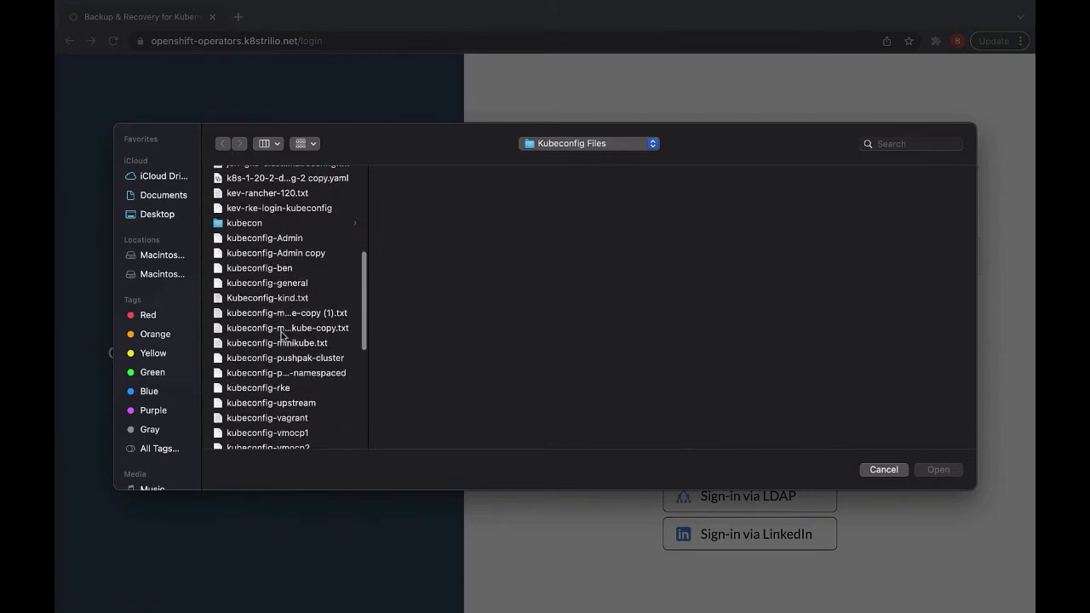
{"action": "scroll", "coordinate": [281, 335], "scroll_direction": "down", "scroll_amount": 10}
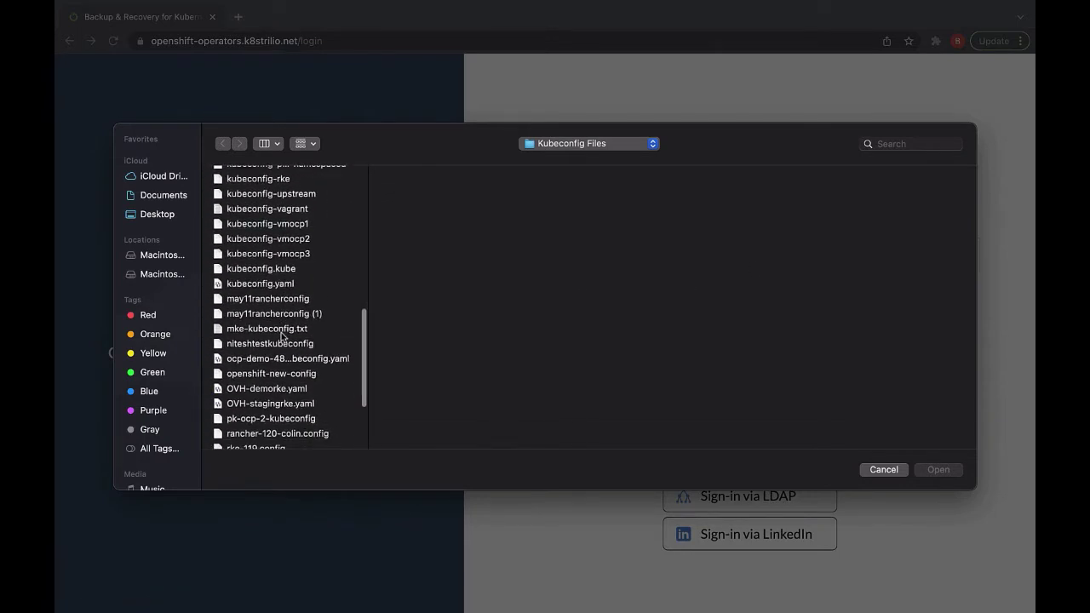
{"action": "left_click", "coordinate": [282, 317]}
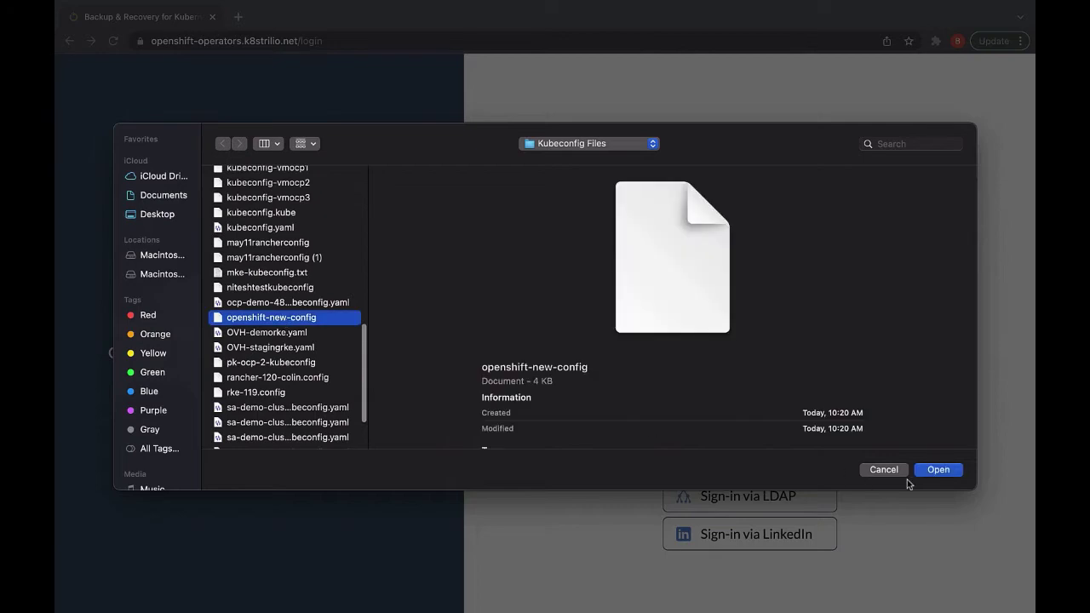
{"action": "left_click", "coordinate": [954, 471]}
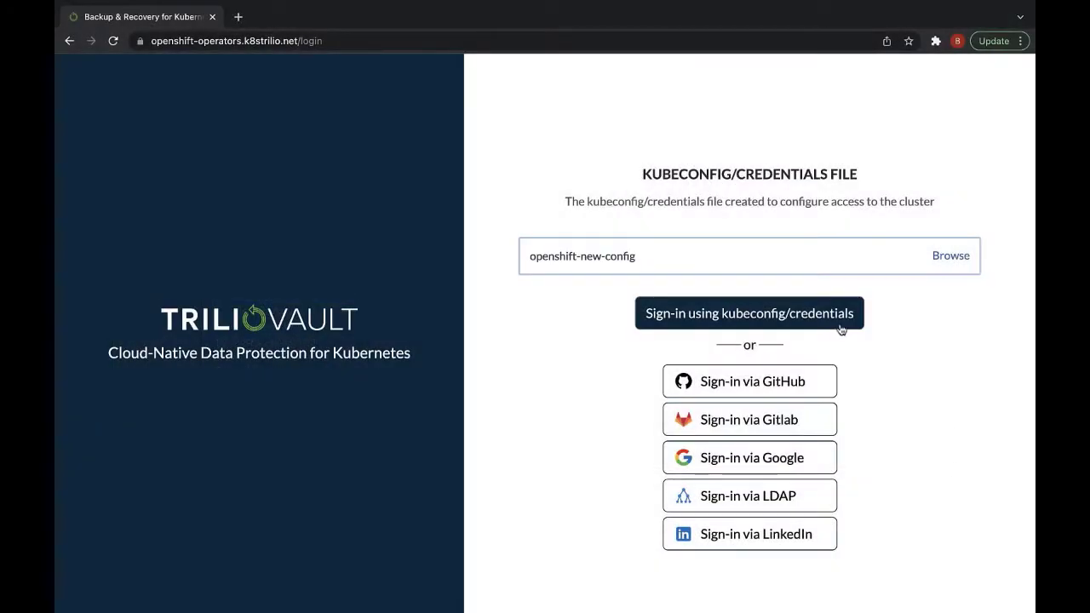
{"action": "key", "text": "Return"}
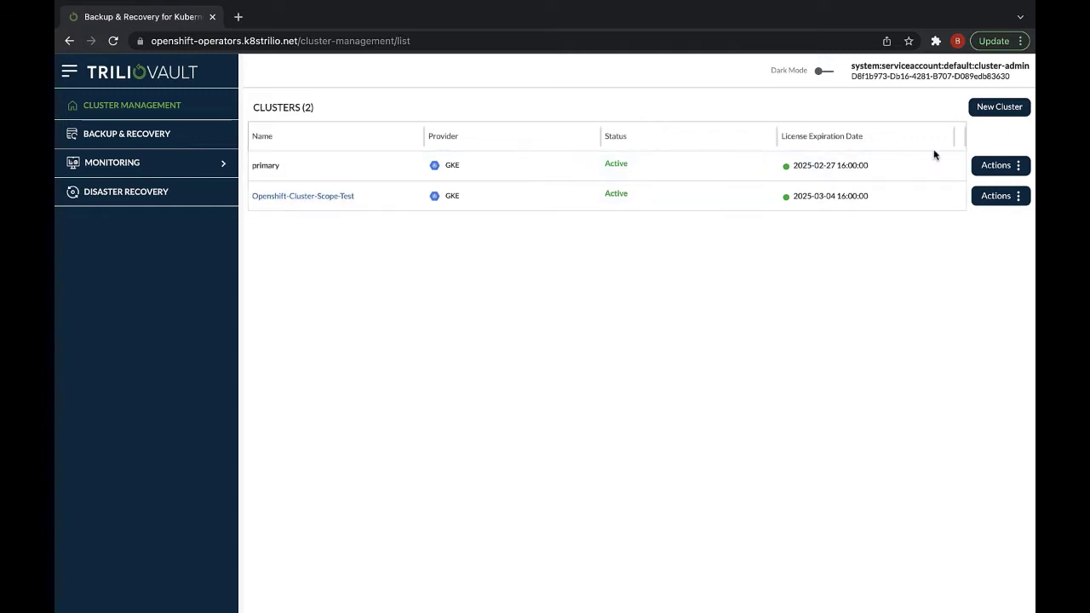
Step: Review the actions available for both clusters and the edit form of Openshift-Cluster-Scope-Test, closing it without saving
{"action": "left_click", "coordinate": [998, 166]}
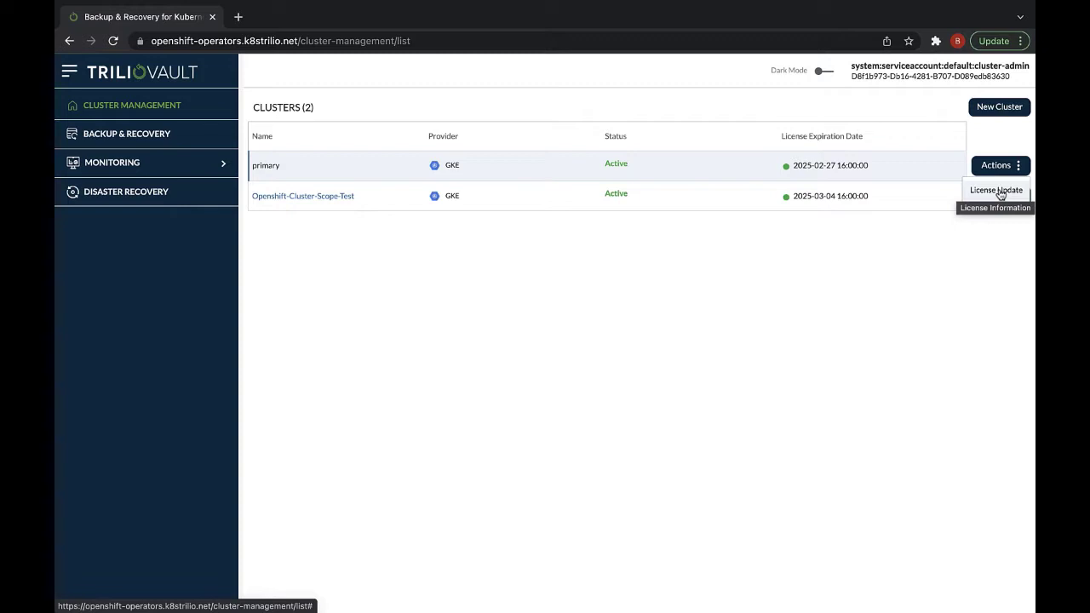
{"action": "left_click", "coordinate": [360, 238]}
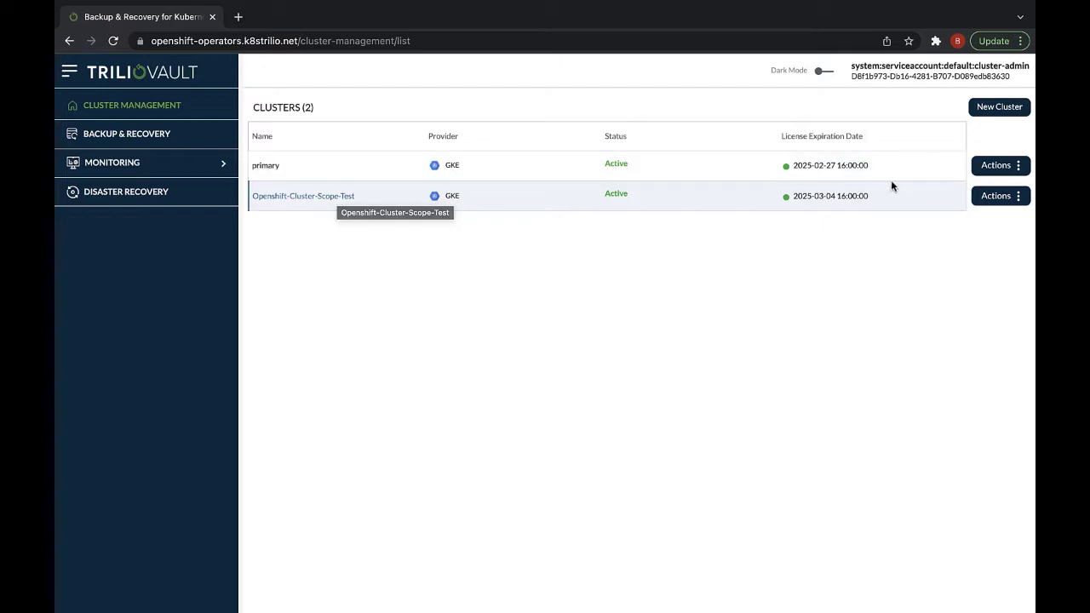
{"action": "left_click", "coordinate": [1012, 200]}
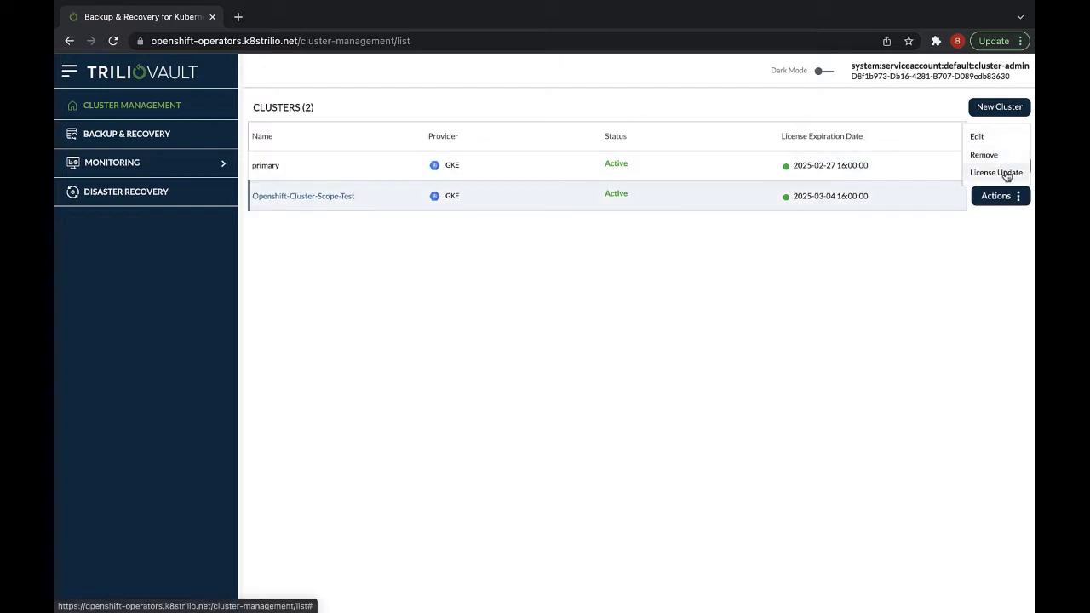
{"action": "left_click", "coordinate": [375, 234]}
{"action": "left_click", "coordinate": [344, 201]}
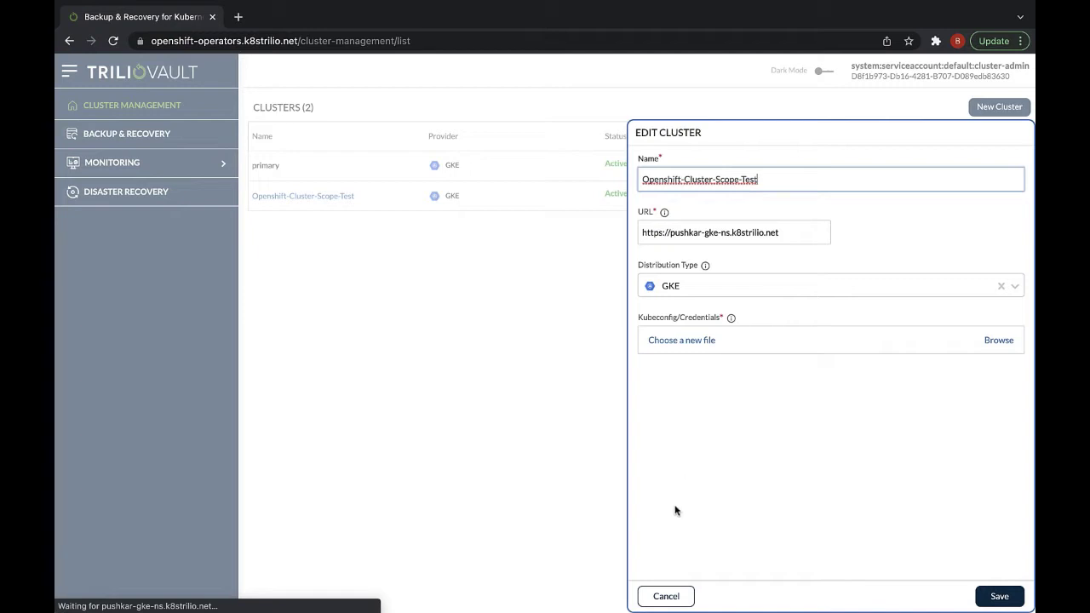
{"action": "left_click", "coordinate": [666, 596]}
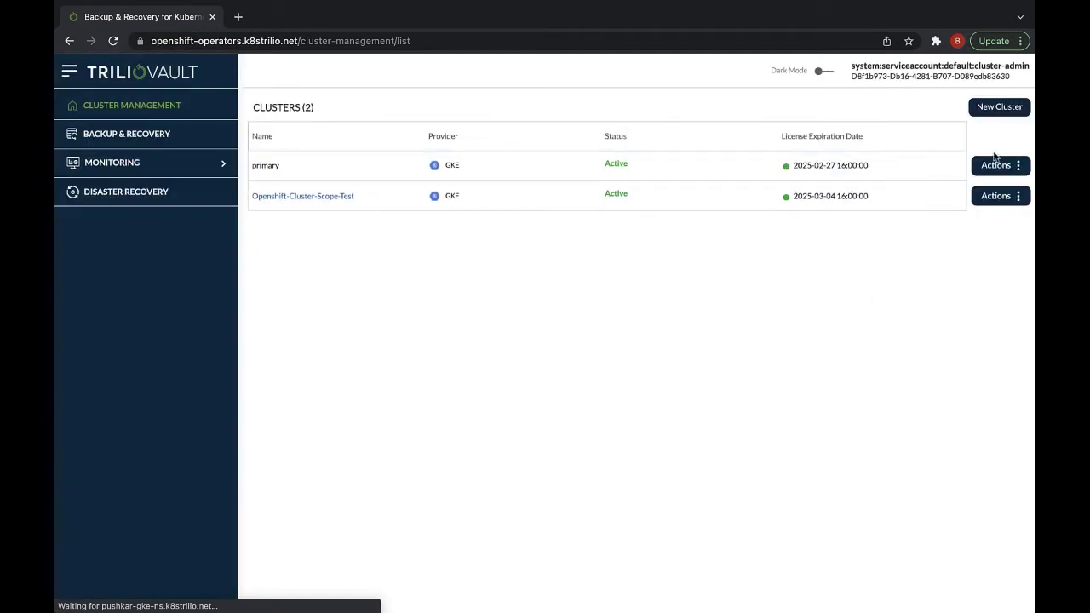
Step: View the form for adding a new cluster and close it without adding one
{"action": "left_click", "coordinate": [1006, 109]}
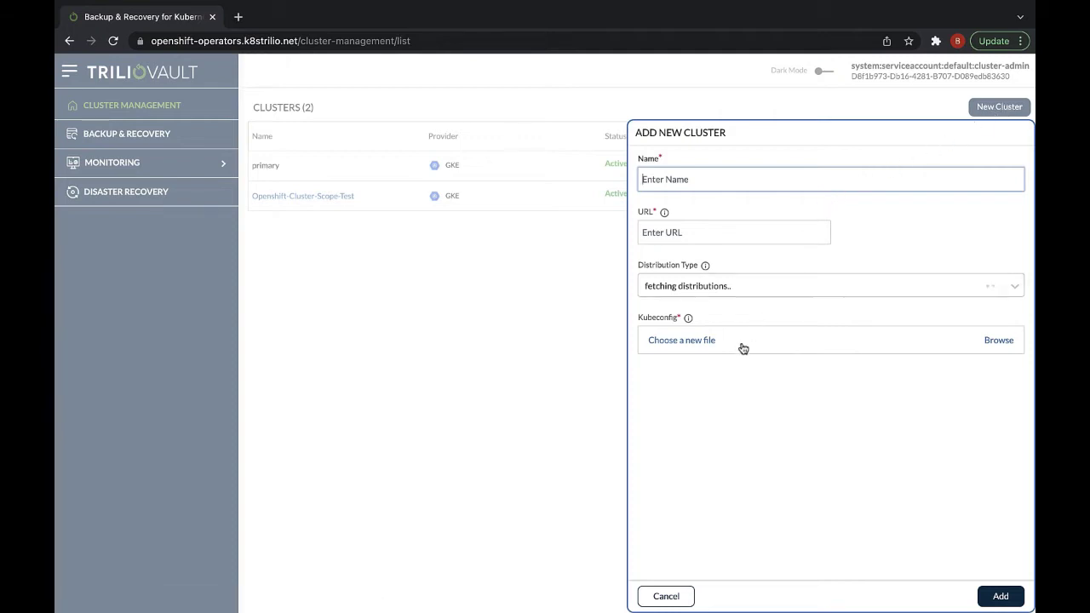
{"action": "mouse_move", "coordinate": [662, 592]}
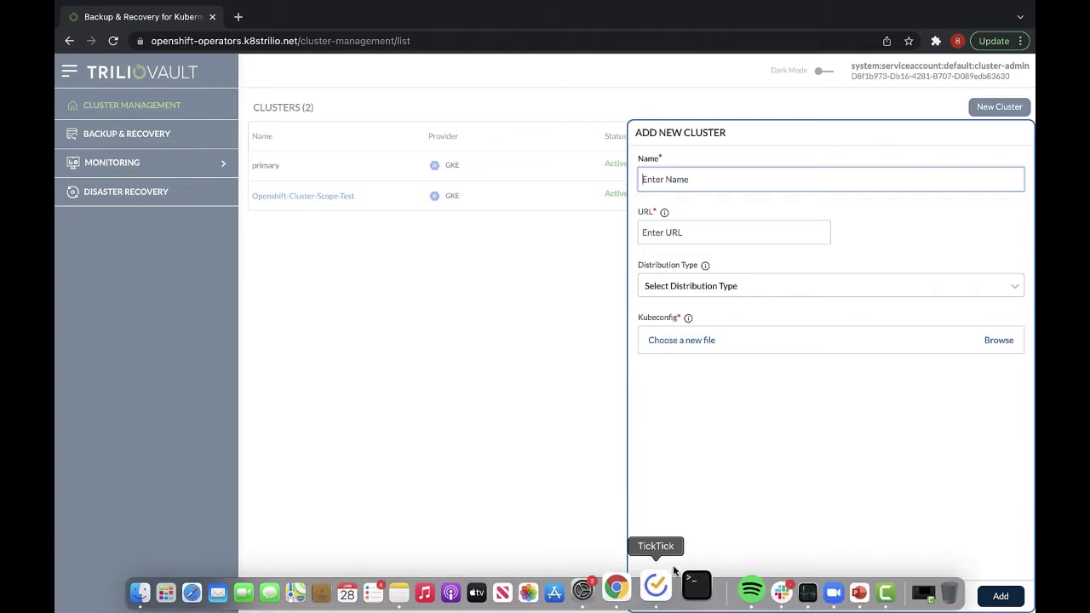
{"action": "left_click", "coordinate": [657, 596]}
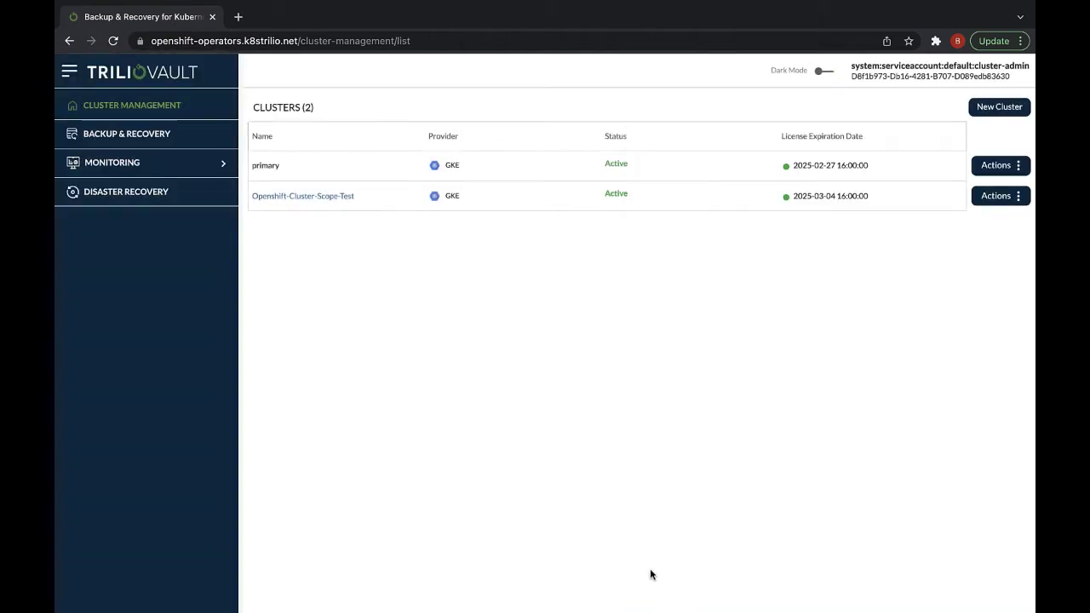
Step: Open Backup & Recovery and view the namespaces of Openshift-Cluster-Scope-Test, returning to those of the Primary cluster
{"action": "left_click", "coordinate": [147, 136]}
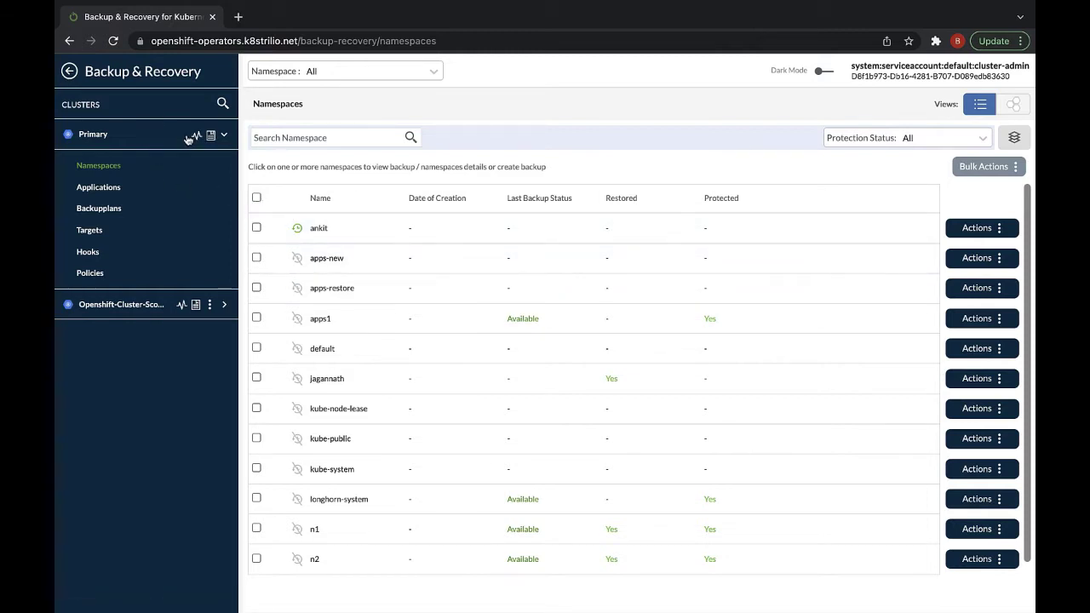
{"action": "left_click", "coordinate": [122, 312]}
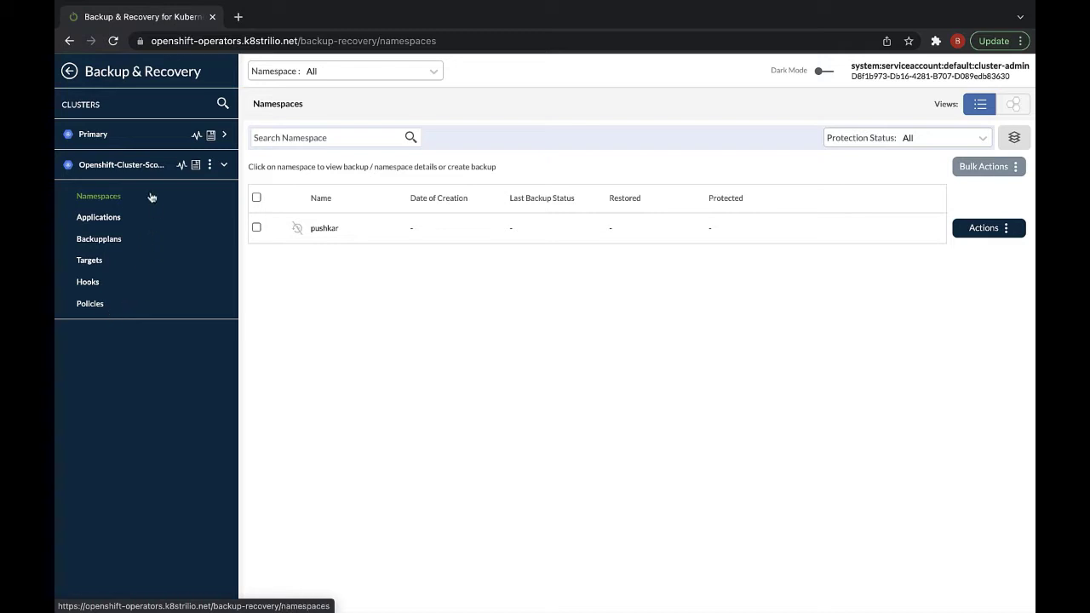
{"action": "left_click", "coordinate": [139, 134]}
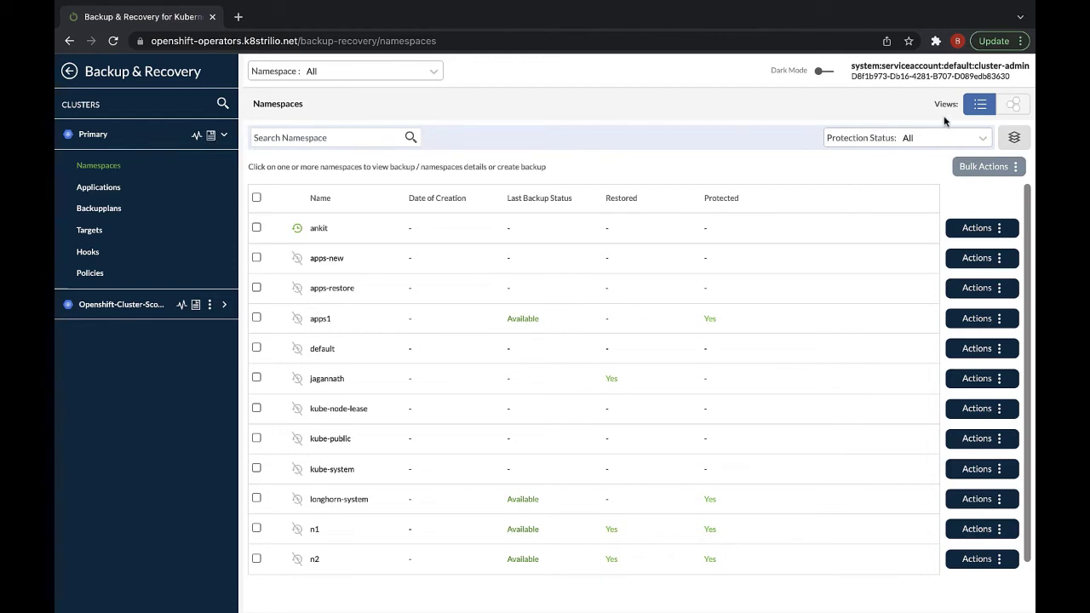
Step: Preview the Primary cluster's namespaces as a hexagon map and in dark mode, restoring the list view and light theme
{"action": "left_click", "coordinate": [1011, 106]}
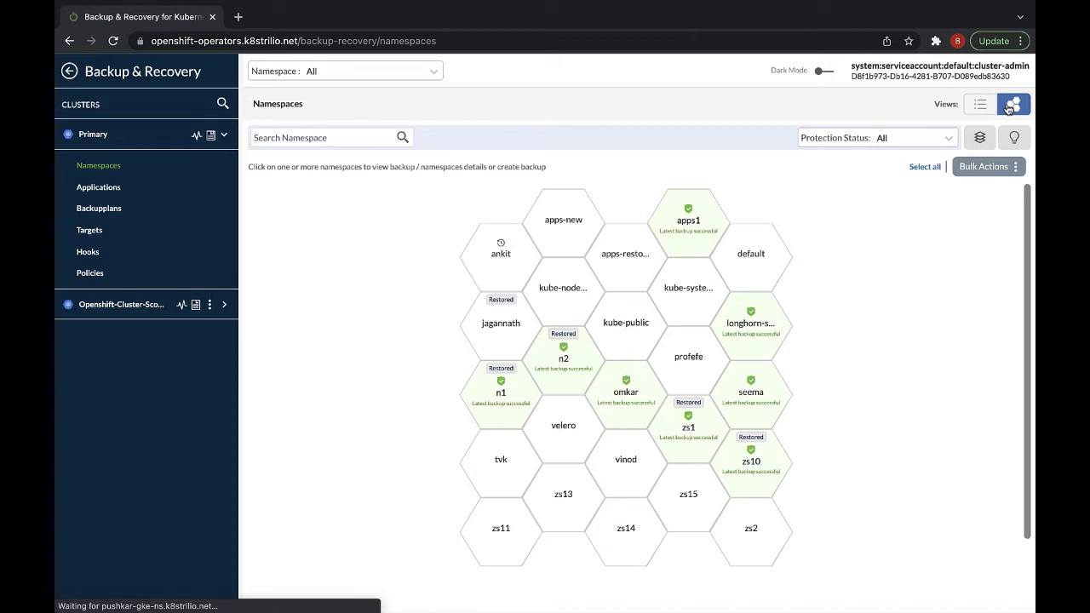
{"action": "left_click", "coordinate": [981, 106]}
{"action": "left_click", "coordinate": [822, 72]}
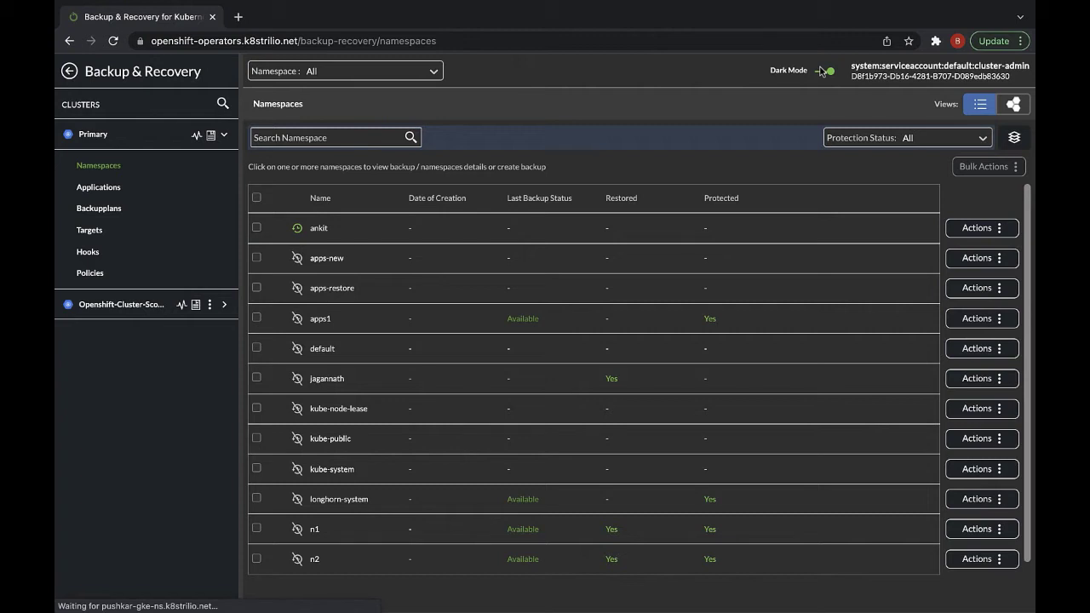
{"action": "left_click", "coordinate": [824, 73]}
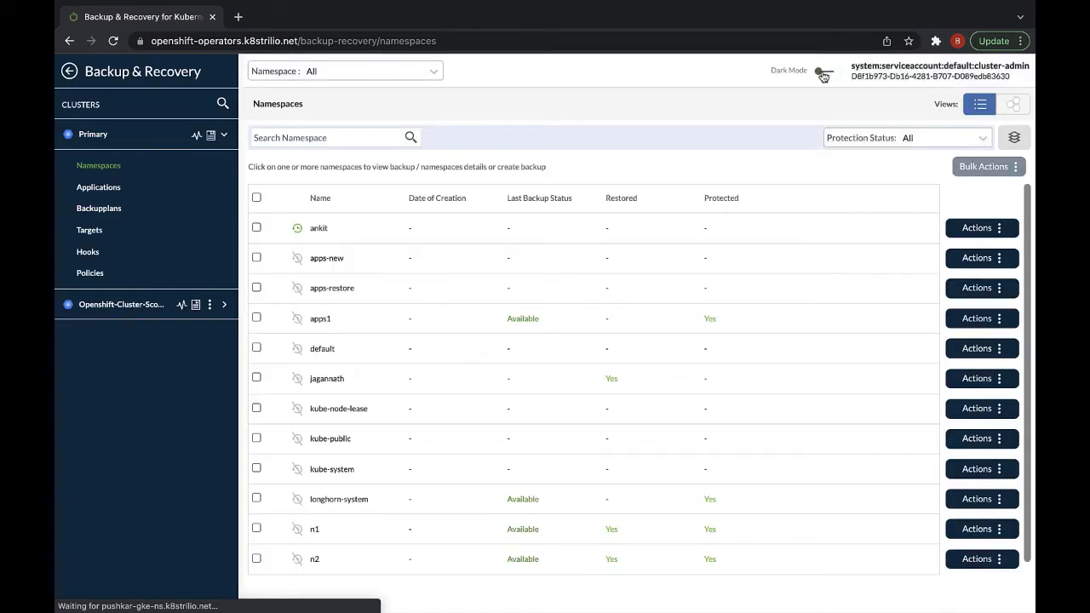
Step: Switch the Backup Status and Restore layers of the namespace list off and on again, and close the layer options
{"action": "left_click", "coordinate": [1010, 138]}
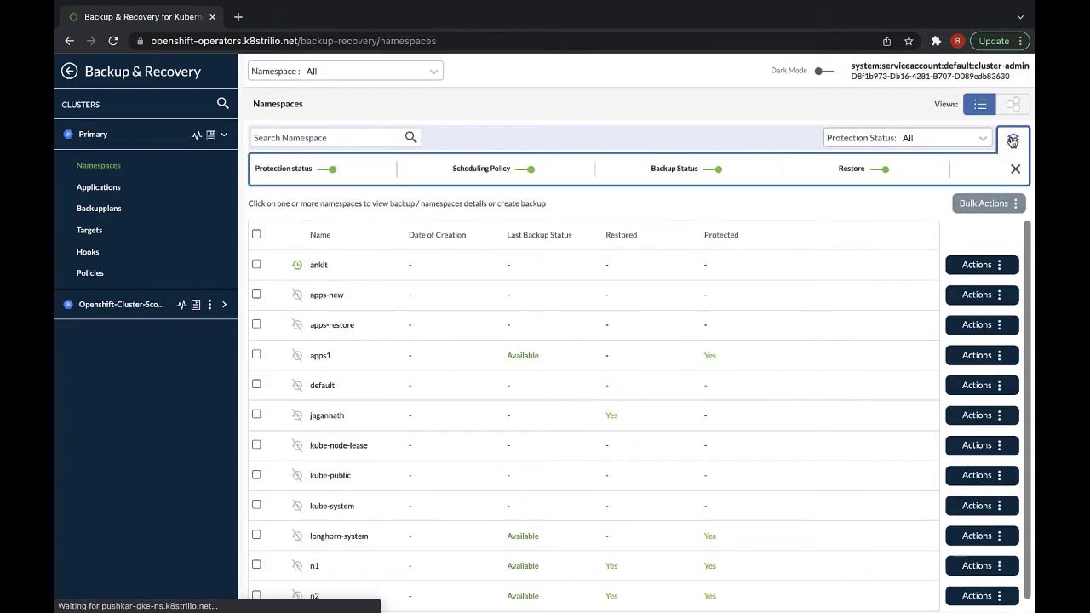
{"action": "left_click", "coordinate": [713, 170]}
{"action": "left_click", "coordinate": [714, 169]}
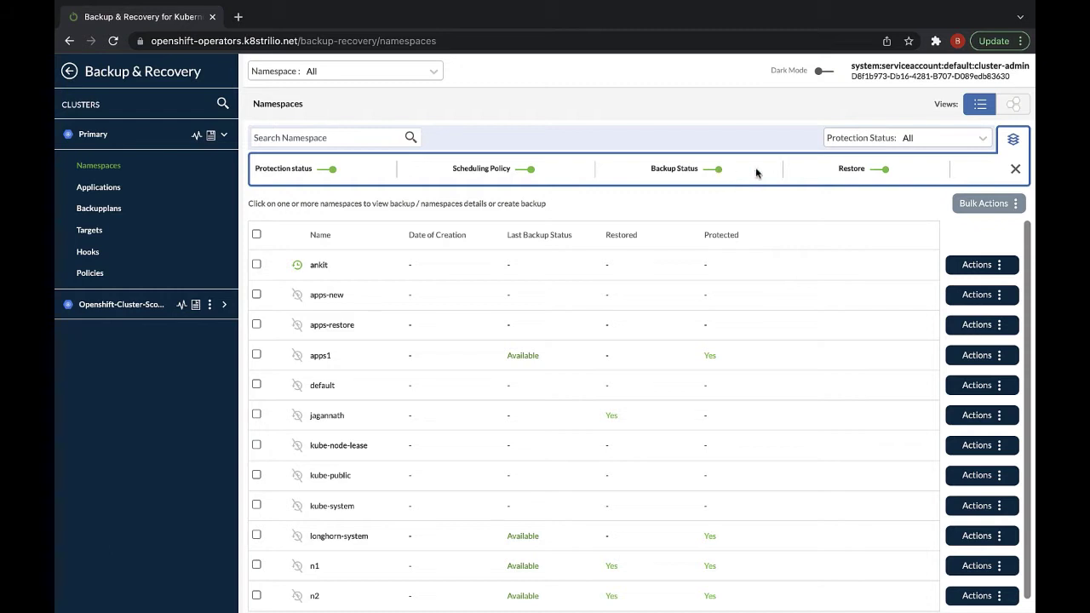
{"action": "left_click", "coordinate": [879, 170]}
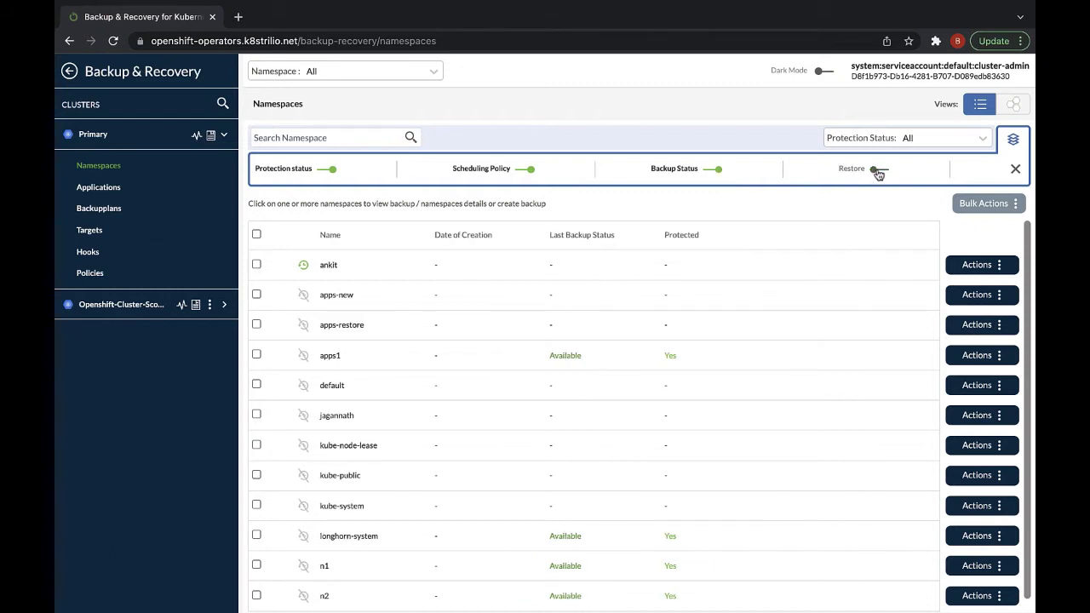
{"action": "left_click", "coordinate": [879, 170]}
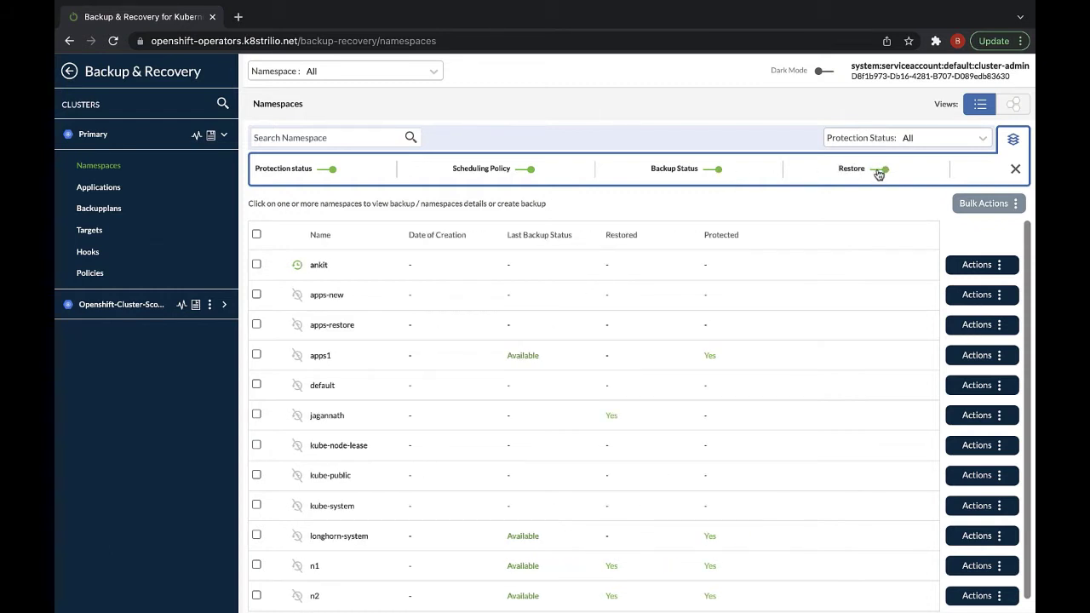
{"action": "left_click", "coordinate": [1015, 169]}
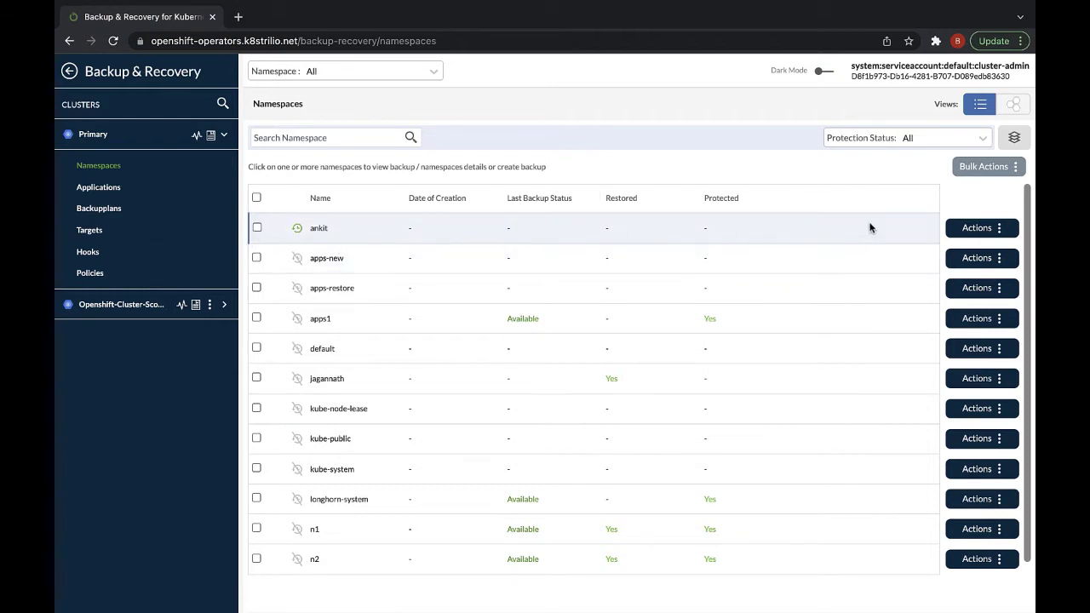
Step: Start creating a backup for the ankit namespace and look through the existing backupplans offered for reuse
{"action": "left_click", "coordinate": [979, 230]}
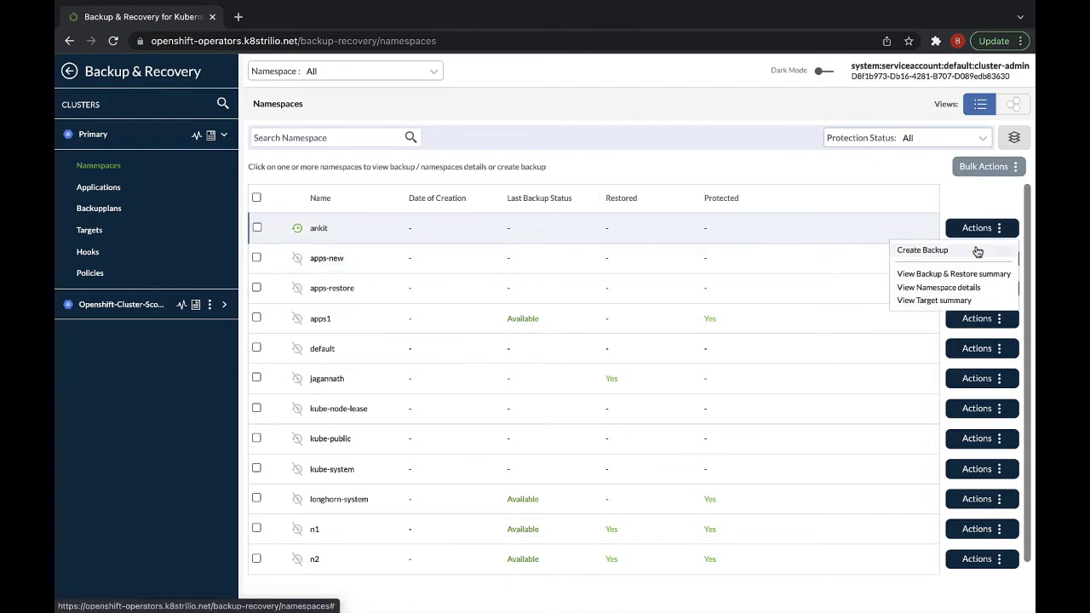
{"action": "left_click", "coordinate": [977, 251]}
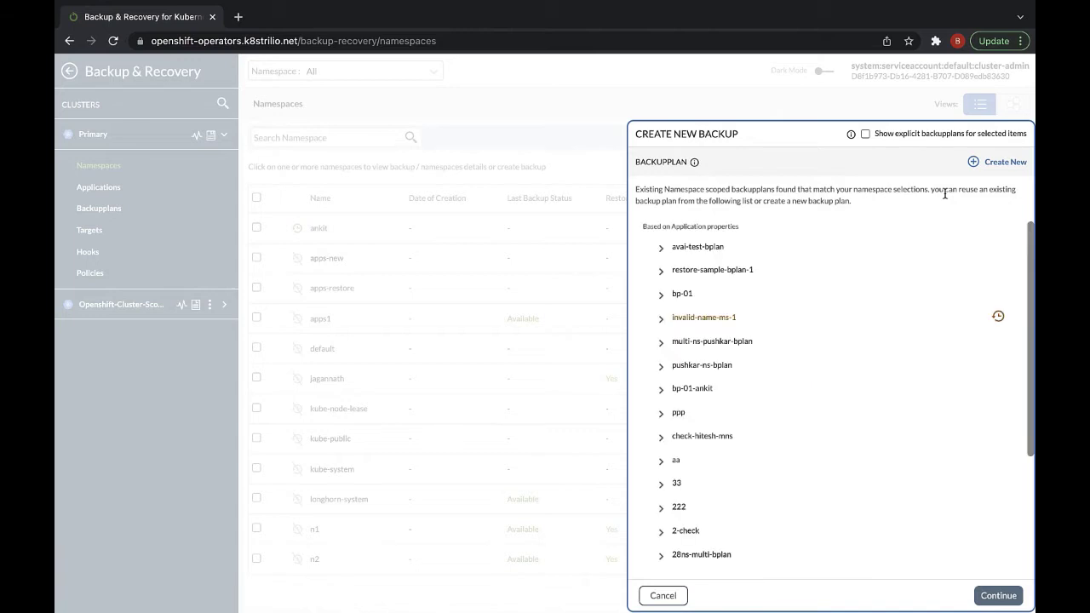
{"action": "scroll", "coordinate": [794, 344], "scroll_direction": "down", "scroll_amount": 1}
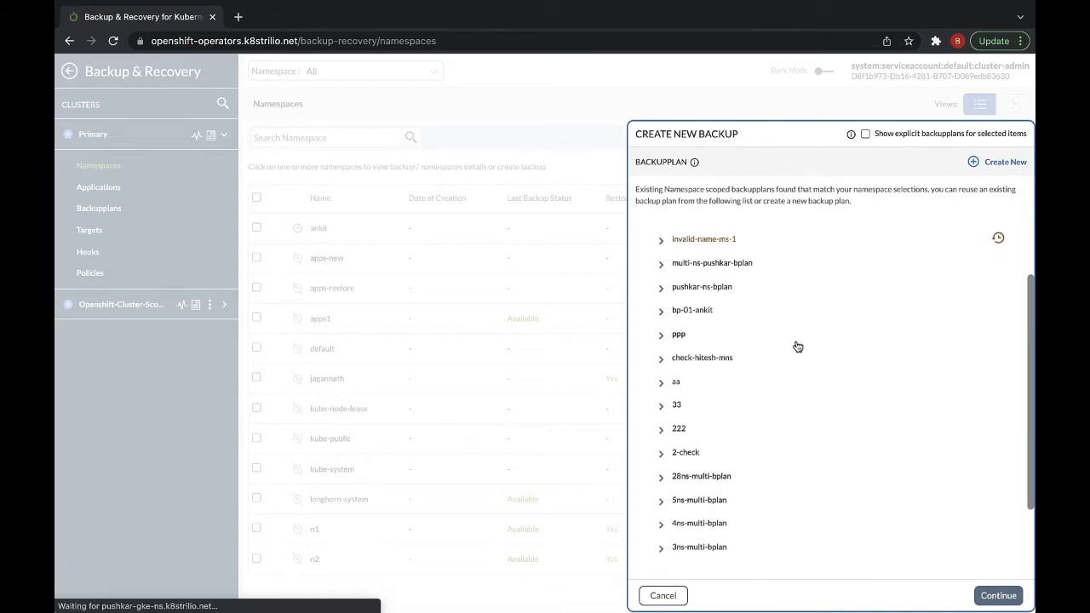
{"action": "scroll", "coordinate": [788, 432], "scroll_direction": "up", "scroll_amount": 1}
Step: Examine the new backupplan's configuration options and the Add Hook form, and cancel the backup creation without saving
{"action": "left_click", "coordinate": [982, 164]}
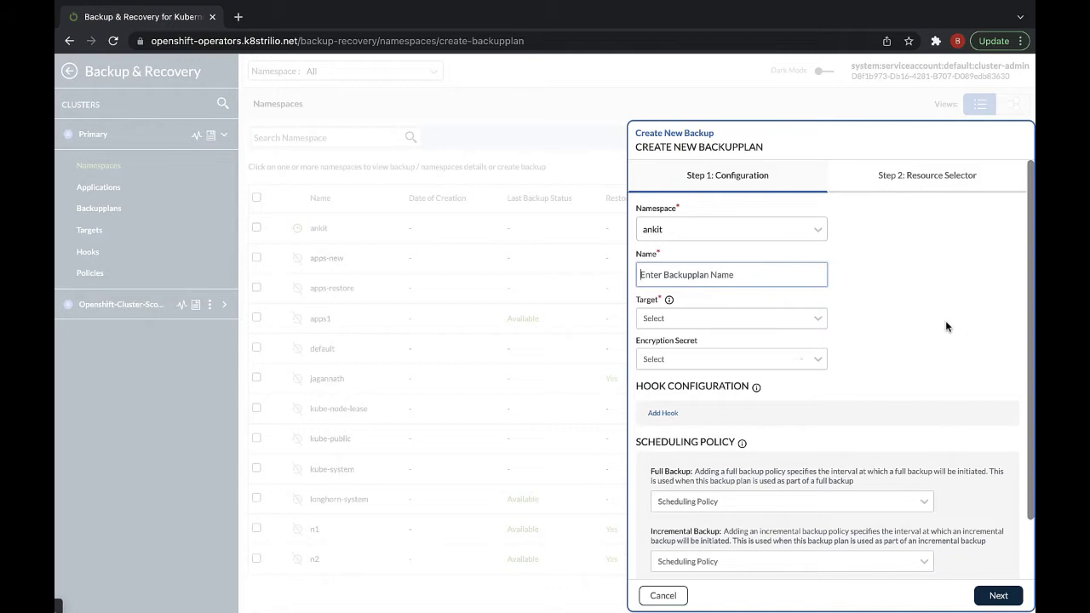
{"action": "scroll", "coordinate": [945, 327], "scroll_direction": "down", "scroll_amount": 1}
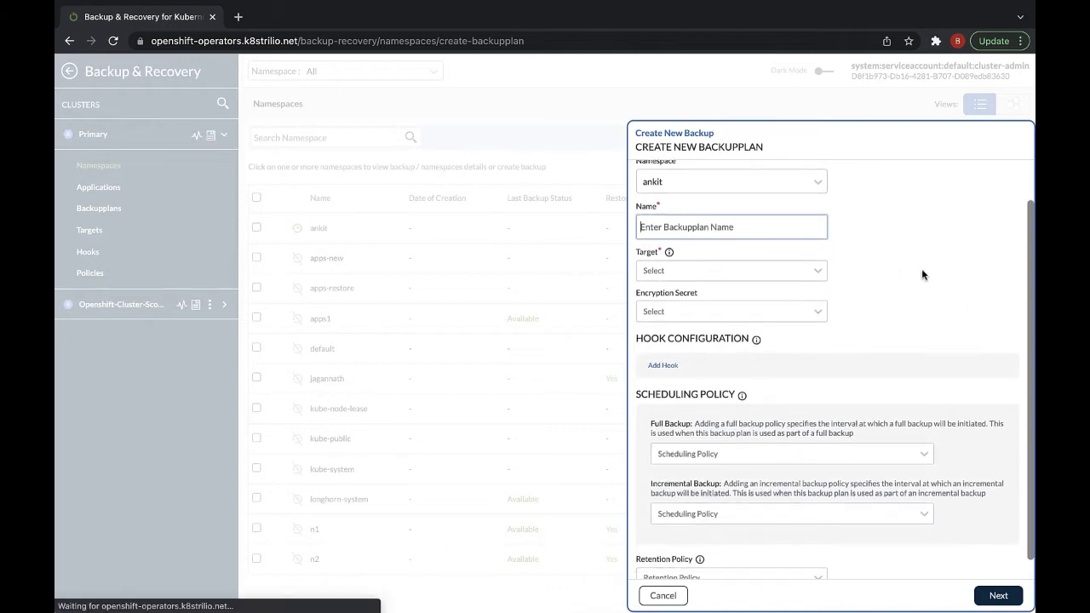
{"action": "scroll", "coordinate": [923, 271], "scroll_direction": "down", "scroll_amount": 1}
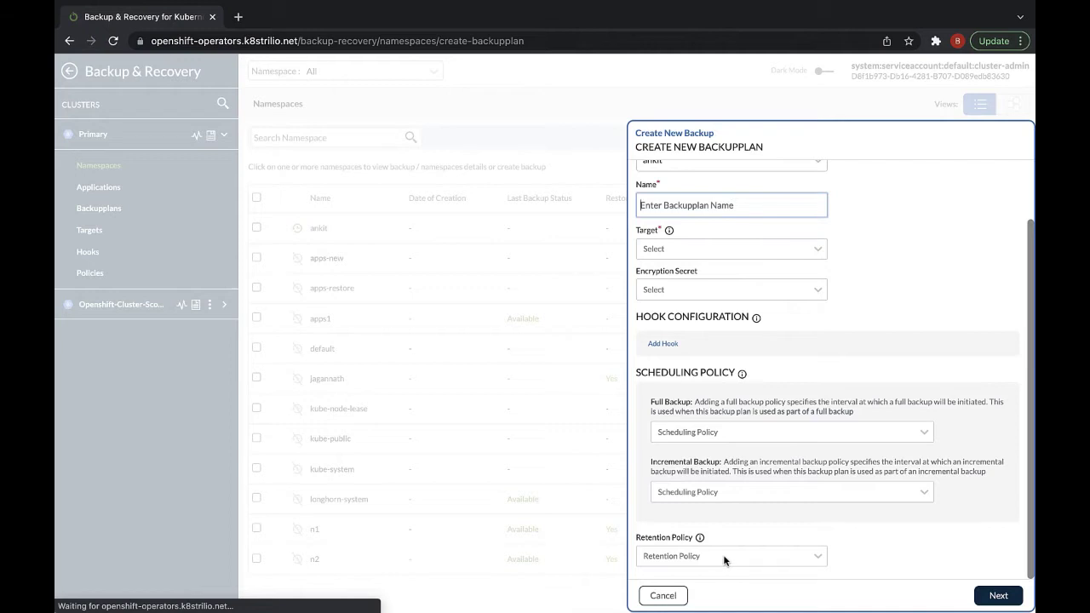
{"action": "left_click", "coordinate": [667, 344]}
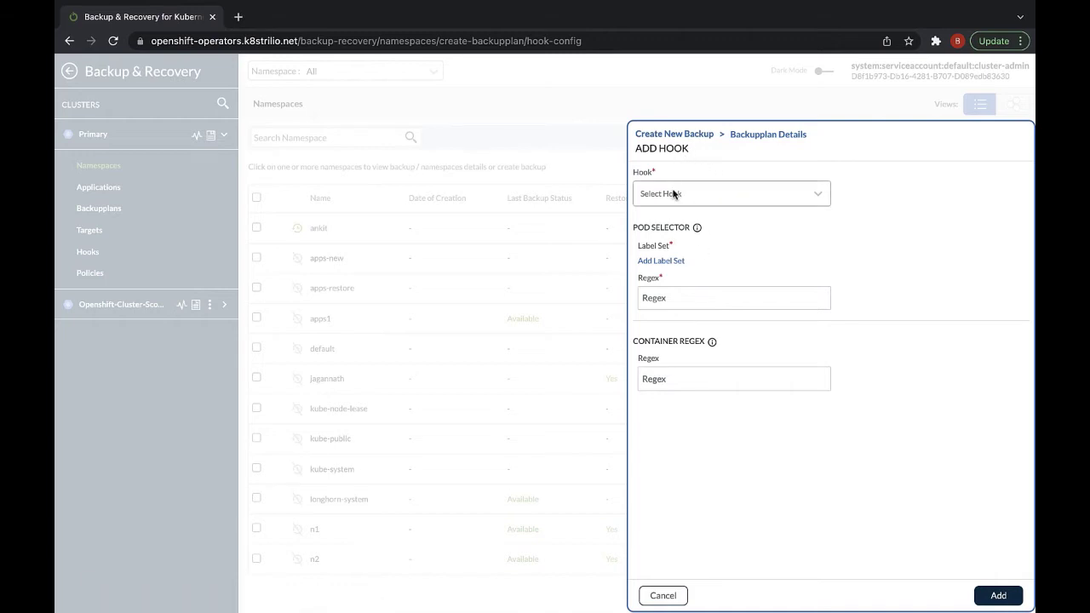
{"action": "left_click", "coordinate": [660, 594]}
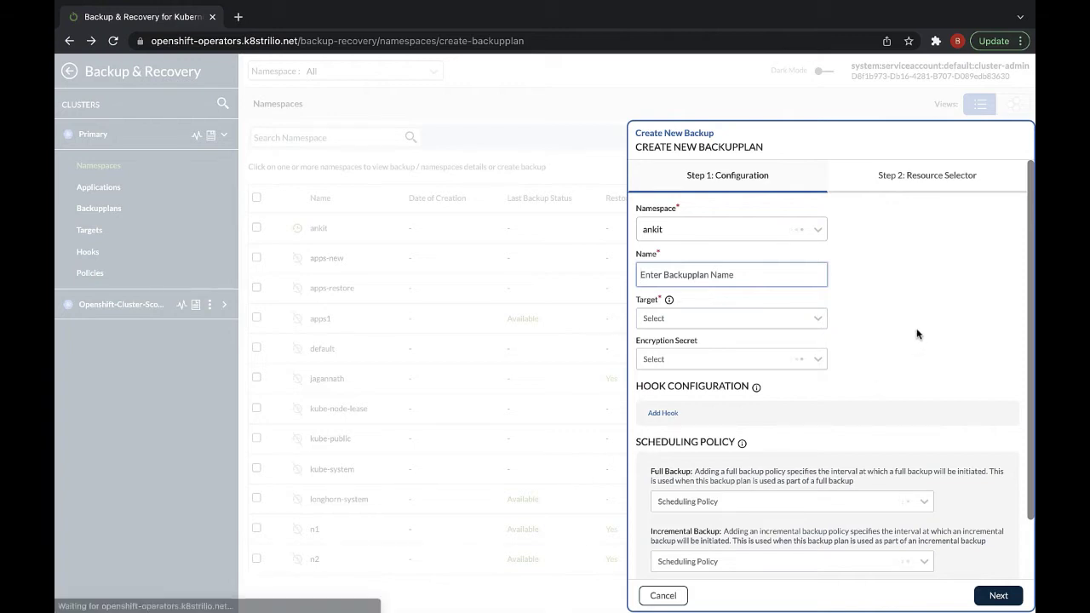
{"action": "left_click", "coordinate": [664, 597]}
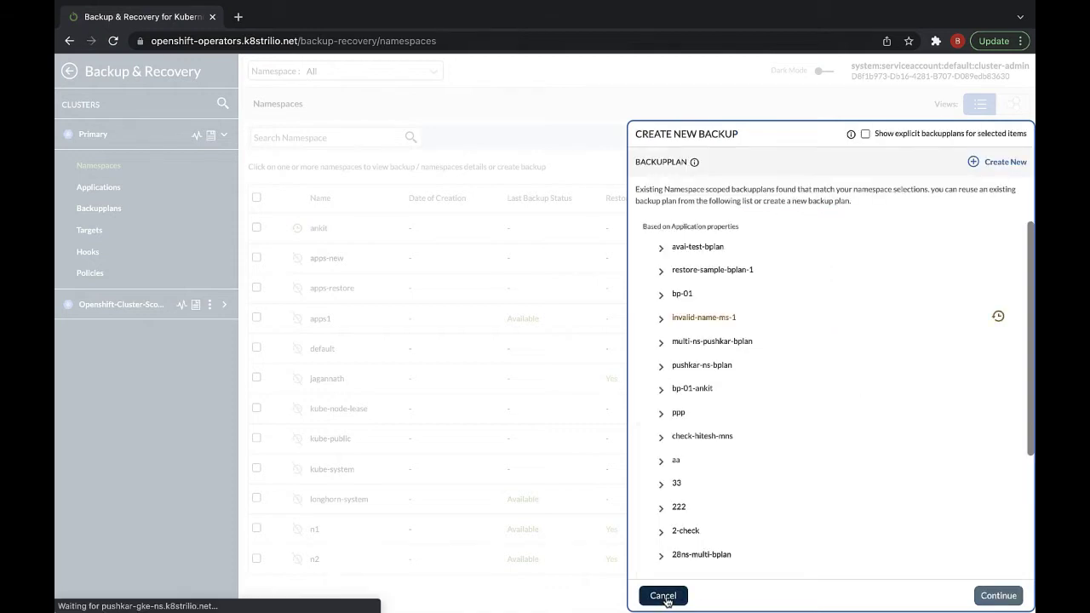
{"action": "left_click", "coordinate": [663, 596]}
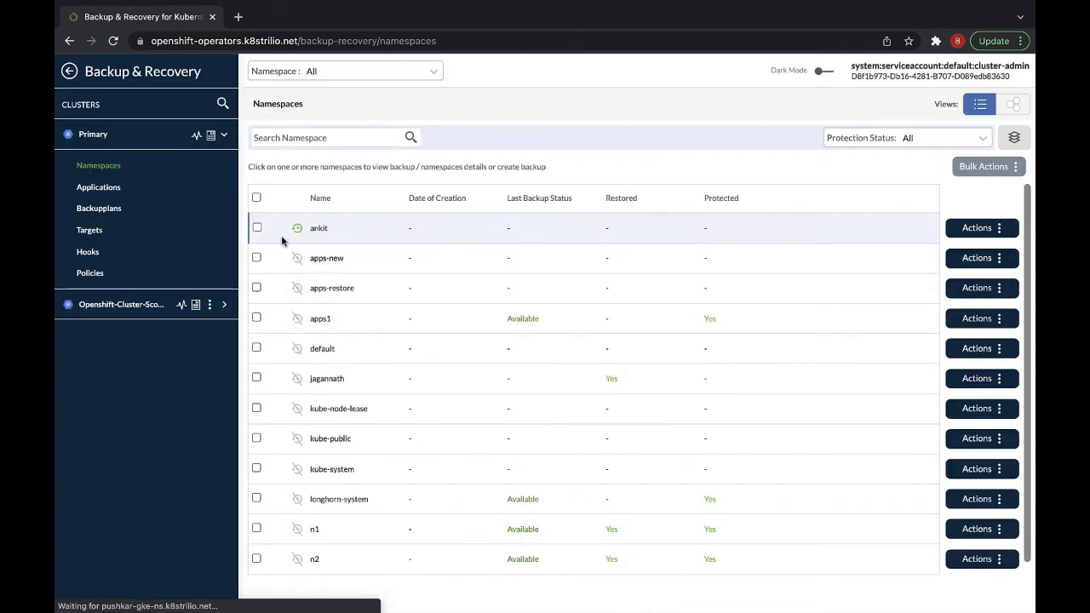
Step: Select the ankit, apps-new and apps-restore namespaces and start a bulk backup with a new multi-namespace backupplan
{"action": "left_click", "coordinate": [257, 228]}
{"action": "left_click", "coordinate": [256, 258]}
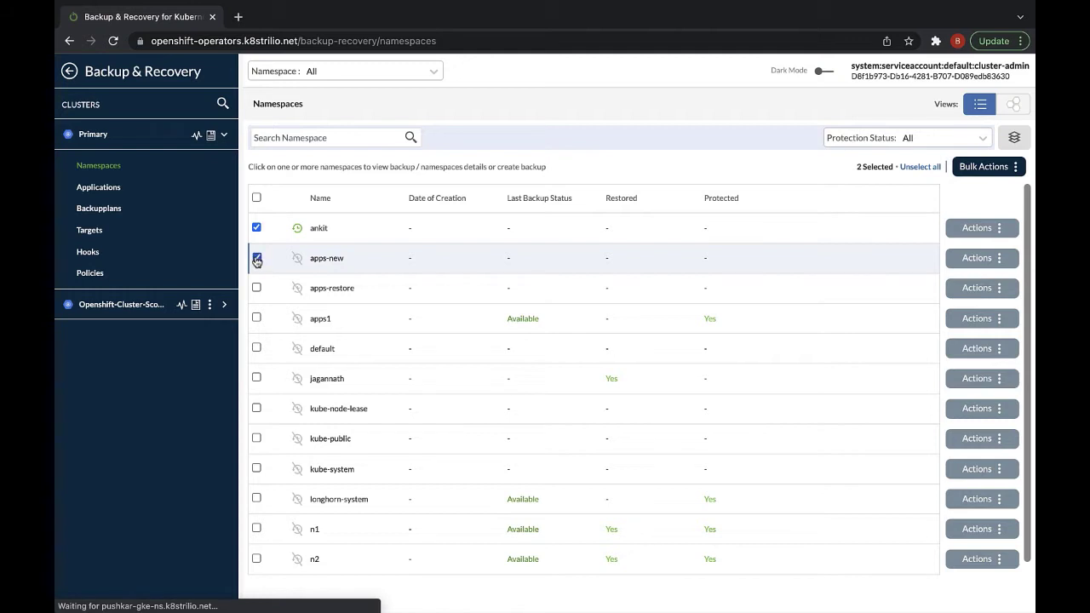
{"action": "left_click", "coordinate": [256, 288]}
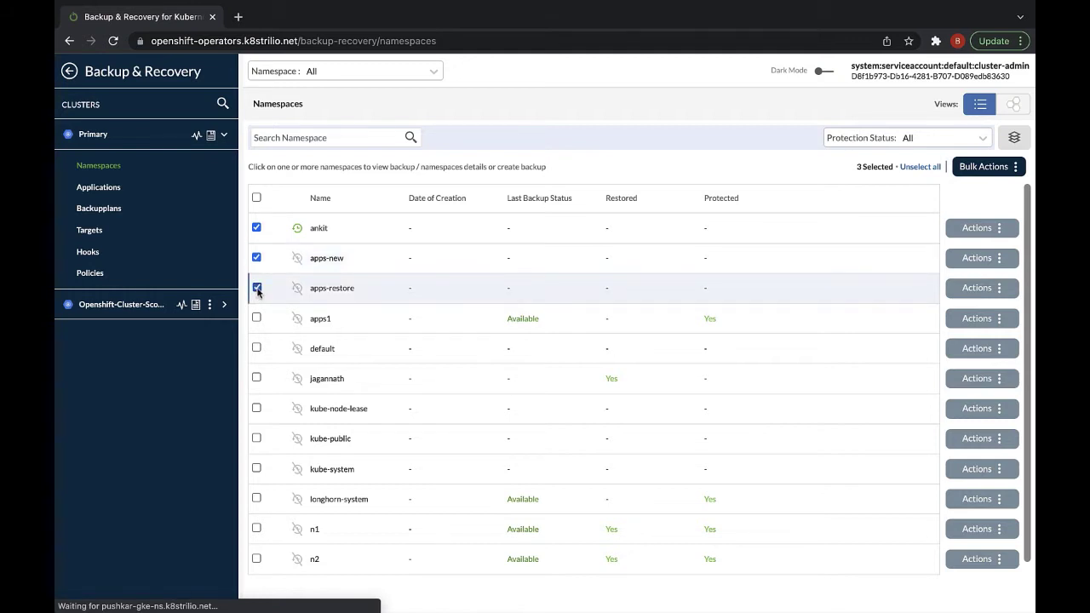
{"action": "left_click", "coordinate": [1001, 168]}
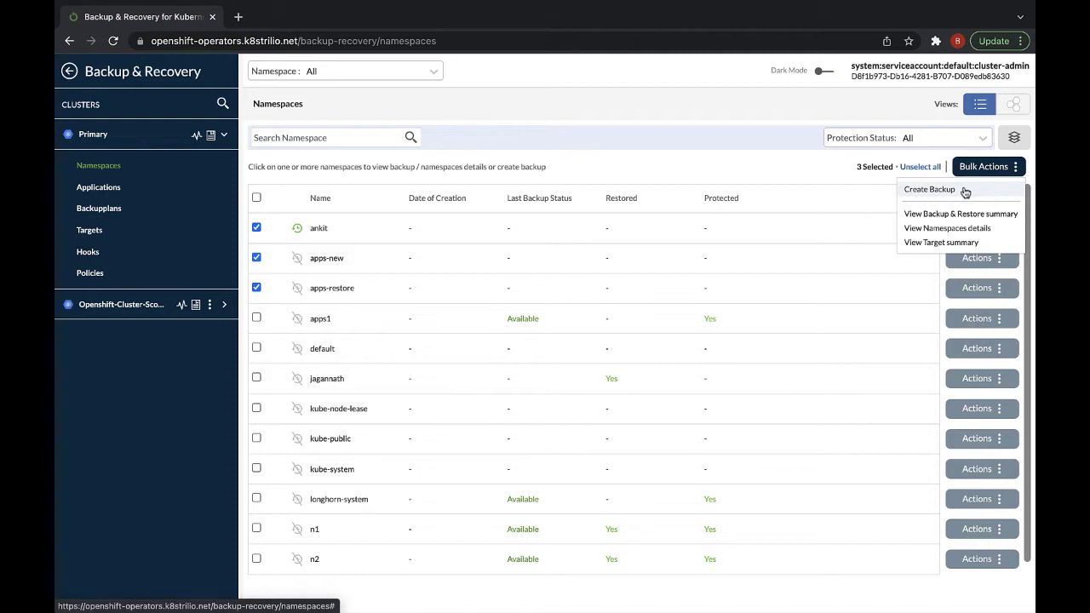
{"action": "left_click", "coordinate": [970, 190]}
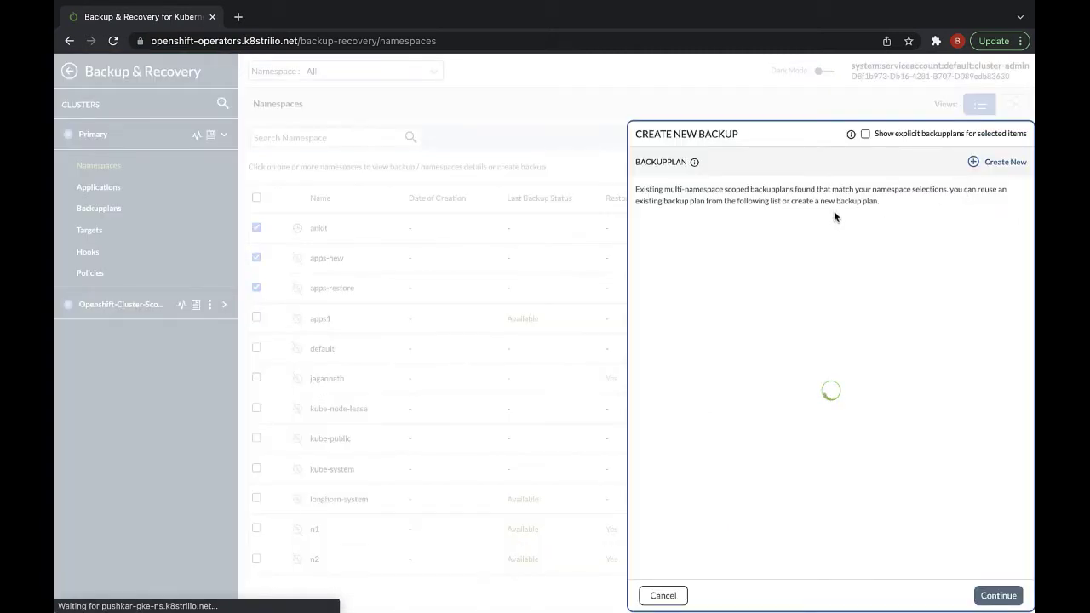
{"action": "left_click", "coordinate": [977, 162]}
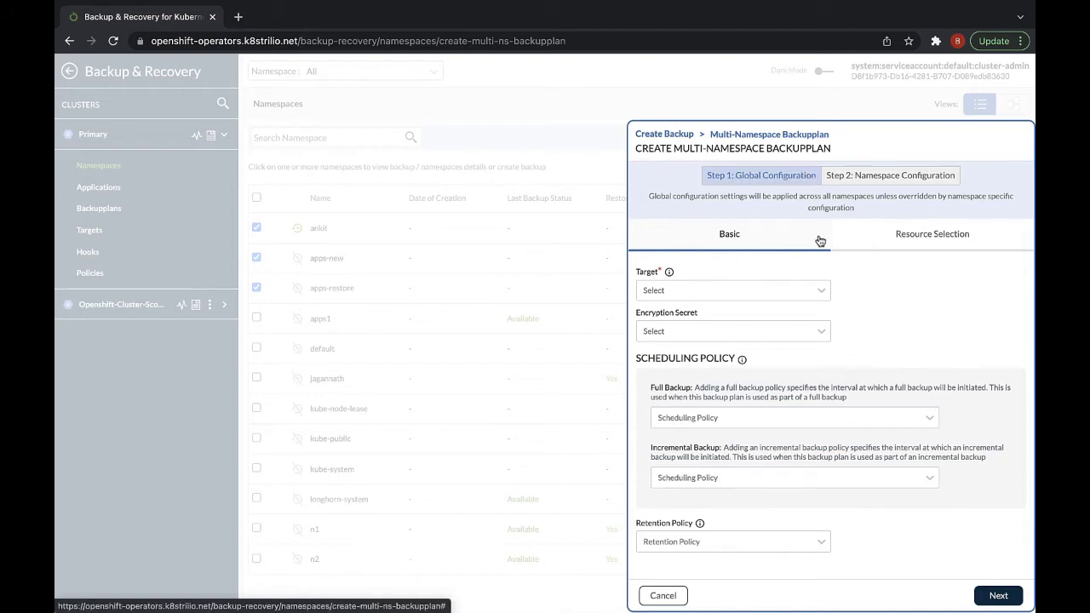
Step: Choose avai-test-target as the backupplan's target and examine the namespace-specific configuration options
{"action": "left_click", "coordinate": [888, 180]}
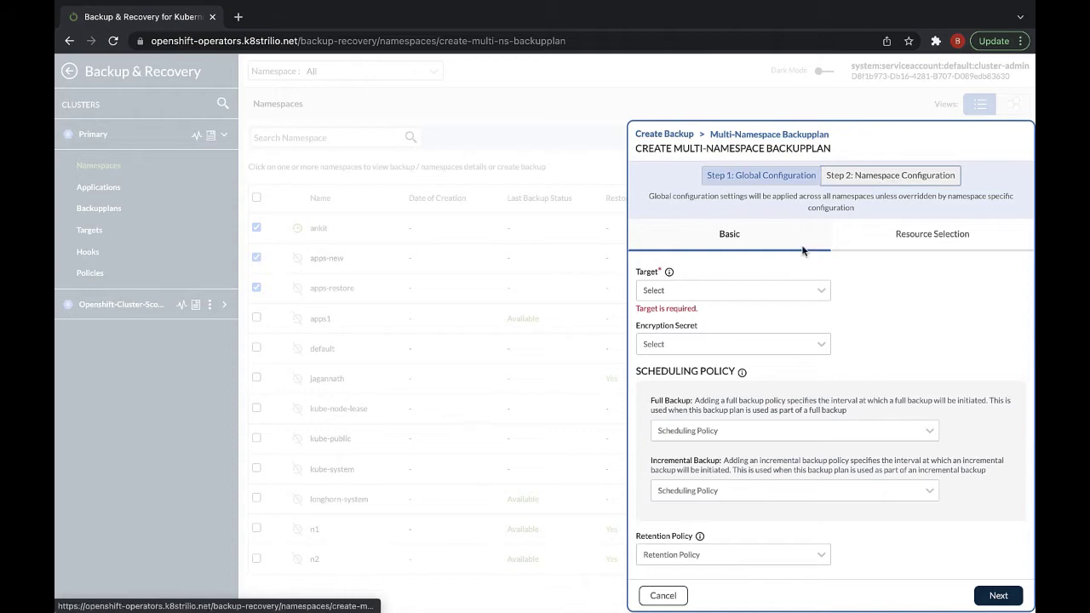
{"action": "left_click", "coordinate": [757, 294]}
{"action": "left_click", "coordinate": [743, 358]}
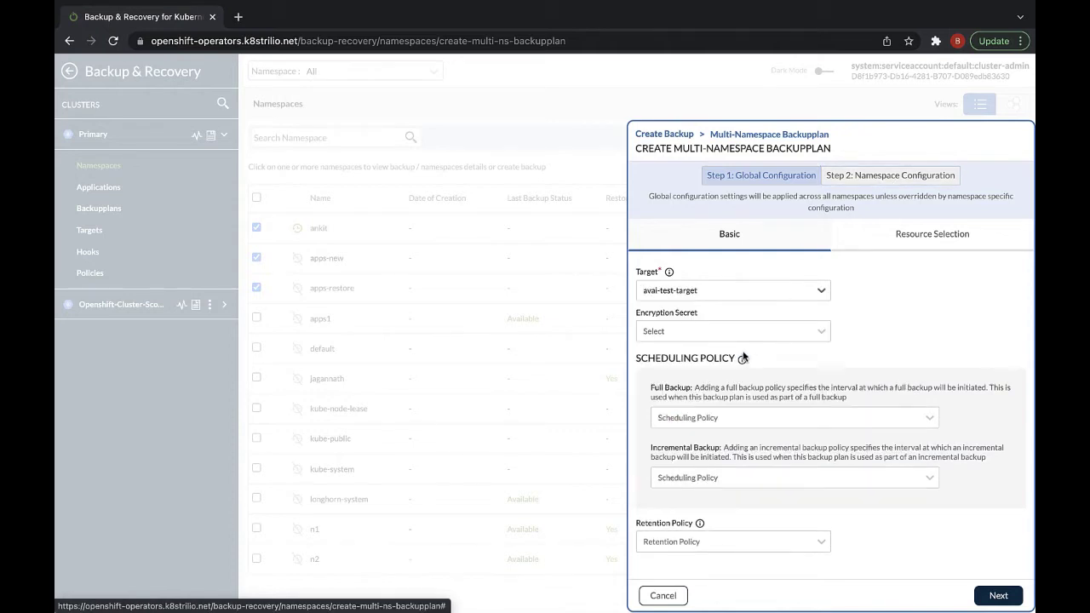
{"action": "left_click", "coordinate": [900, 179]}
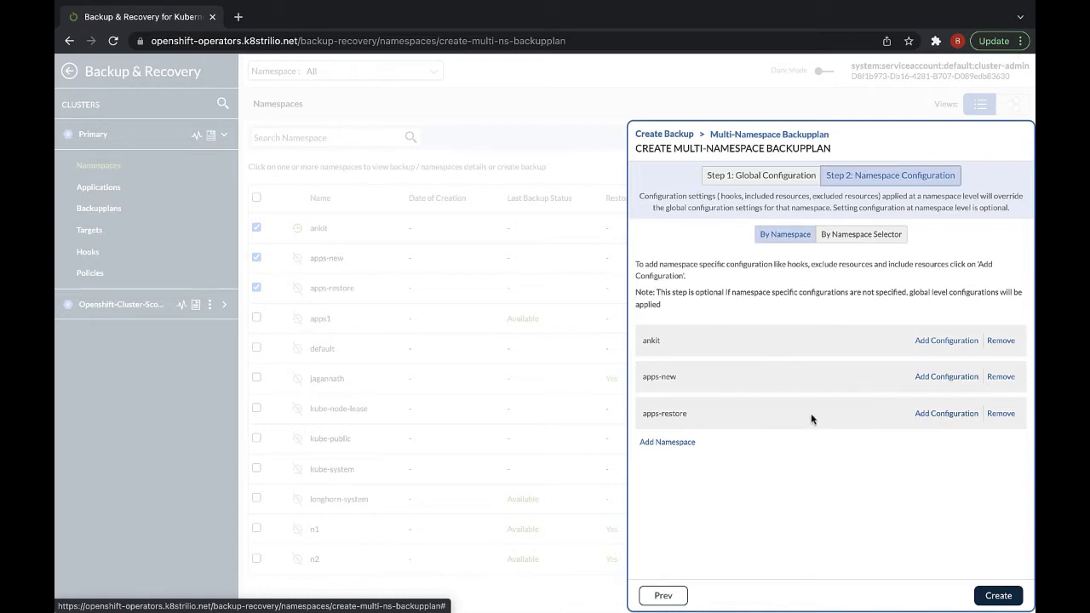
Step: Cancel the multi-namespace backup creation and deselect the ankit, apps-new and apps-restore namespaces
{"action": "left_click", "coordinate": [657, 596]}
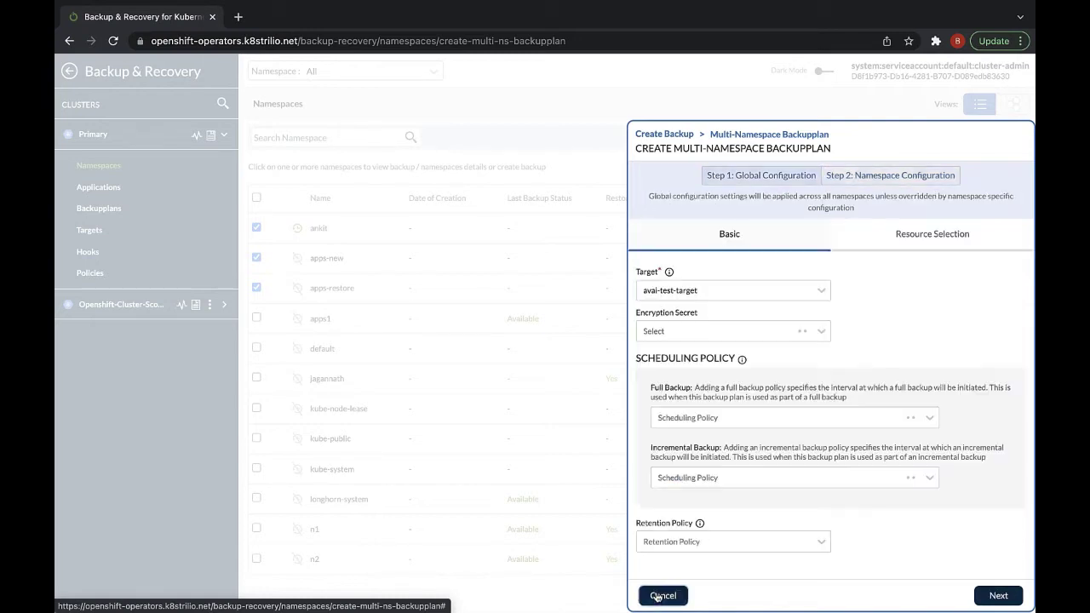
{"action": "left_click", "coordinate": [660, 597]}
{"action": "left_click", "coordinate": [663, 596]}
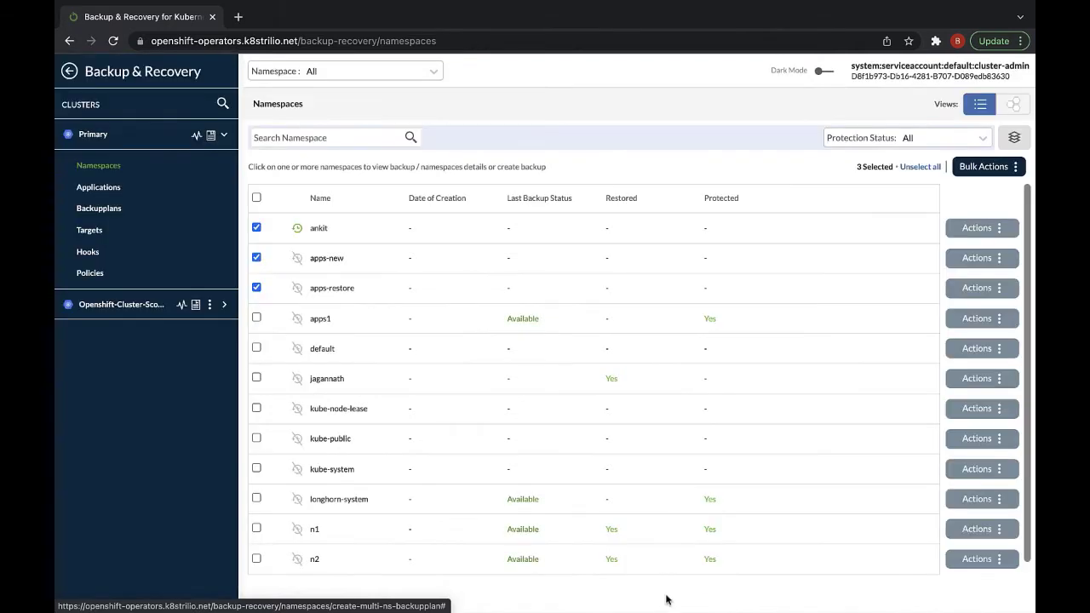
{"action": "left_click", "coordinate": [257, 257]}
{"action": "left_click", "coordinate": [257, 289]}
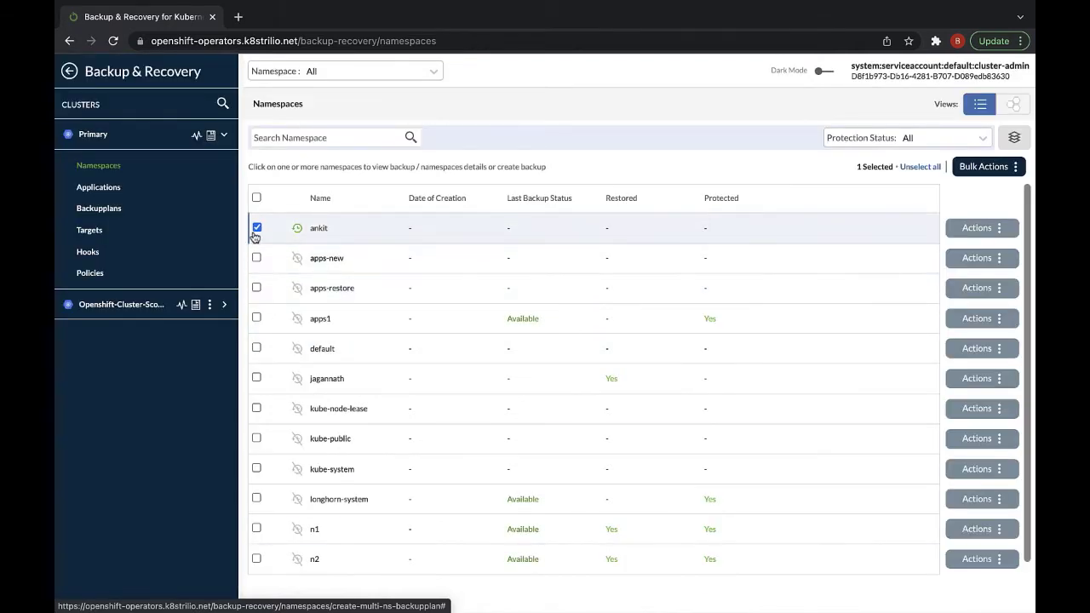
{"action": "left_click", "coordinate": [256, 227]}
Step: View the backup and restore summary of the ankit namespace and close it
{"action": "left_click", "coordinate": [1001, 228]}
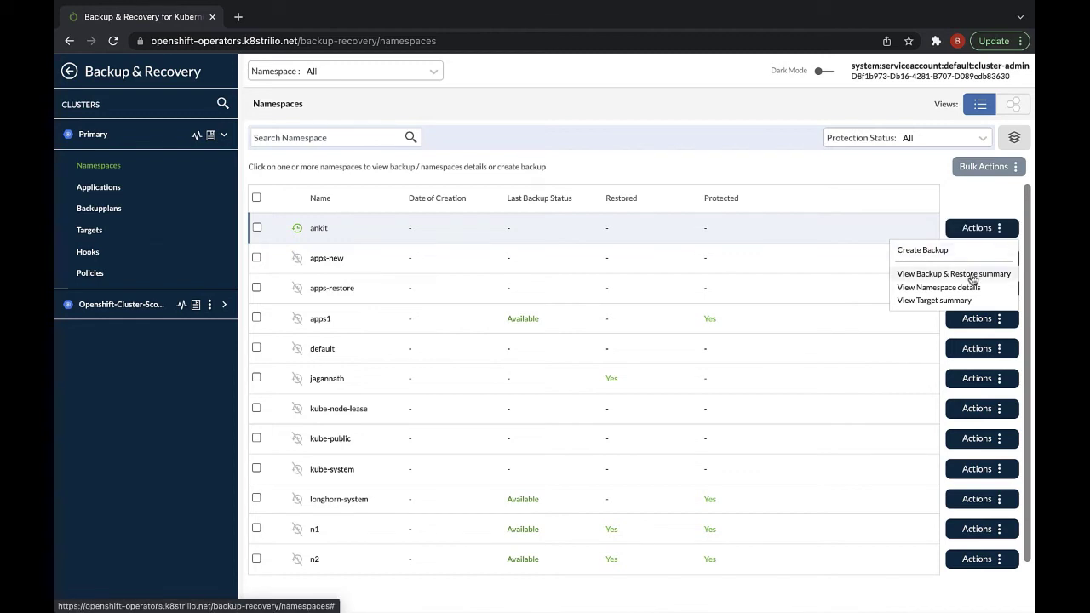
{"action": "left_click", "coordinate": [972, 276]}
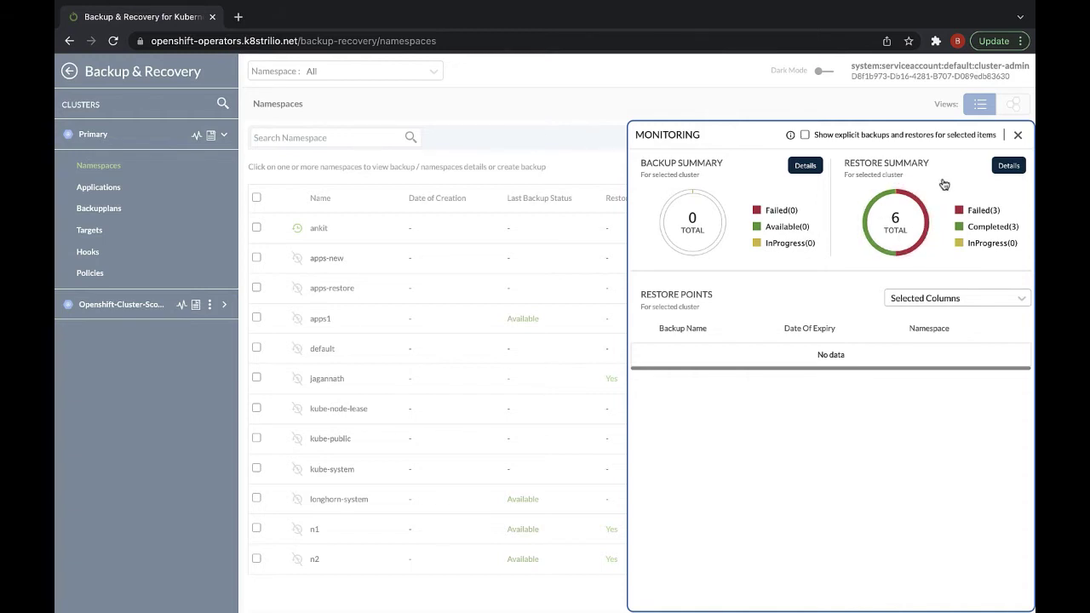
{"action": "left_click", "coordinate": [1019, 138]}
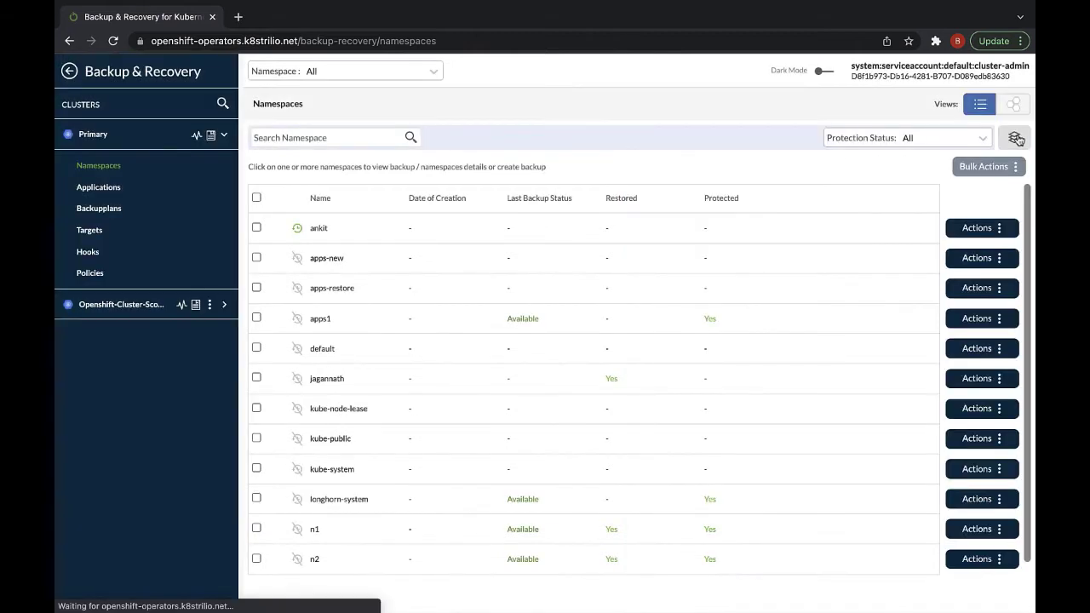
Step: View the ankit namespace's details, inspect its object types and counts, and close the details
{"action": "left_click", "coordinate": [982, 232]}
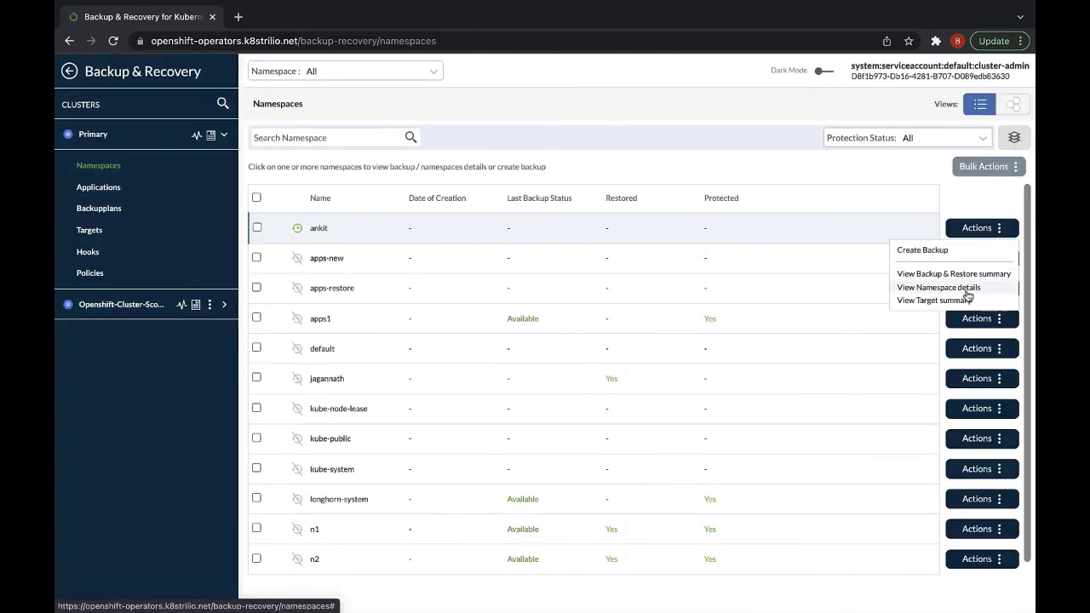
{"action": "left_click", "coordinate": [970, 290]}
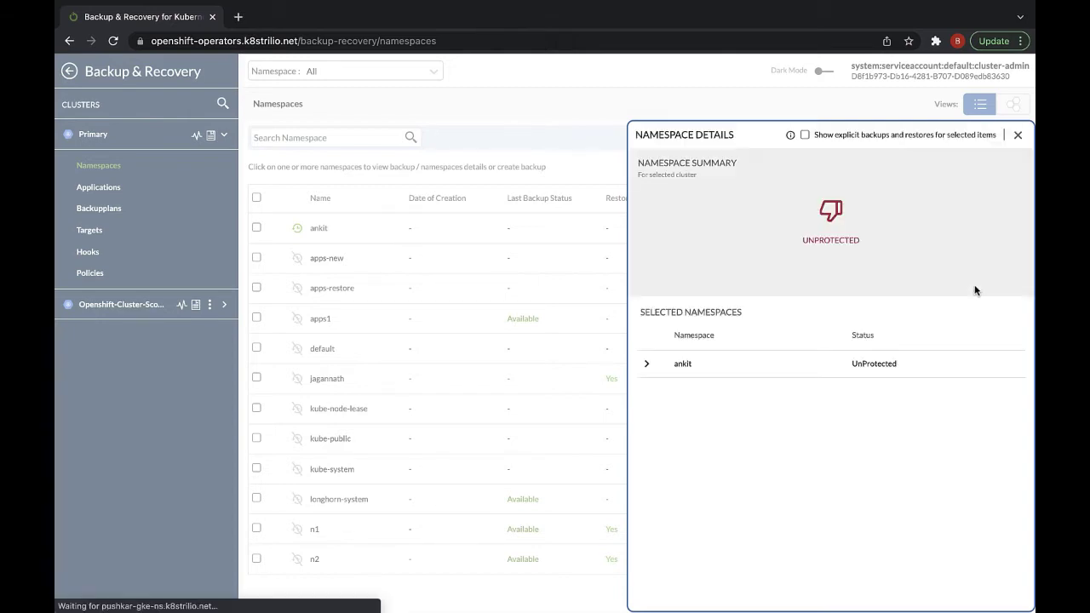
{"action": "left_click", "coordinate": [648, 364]}
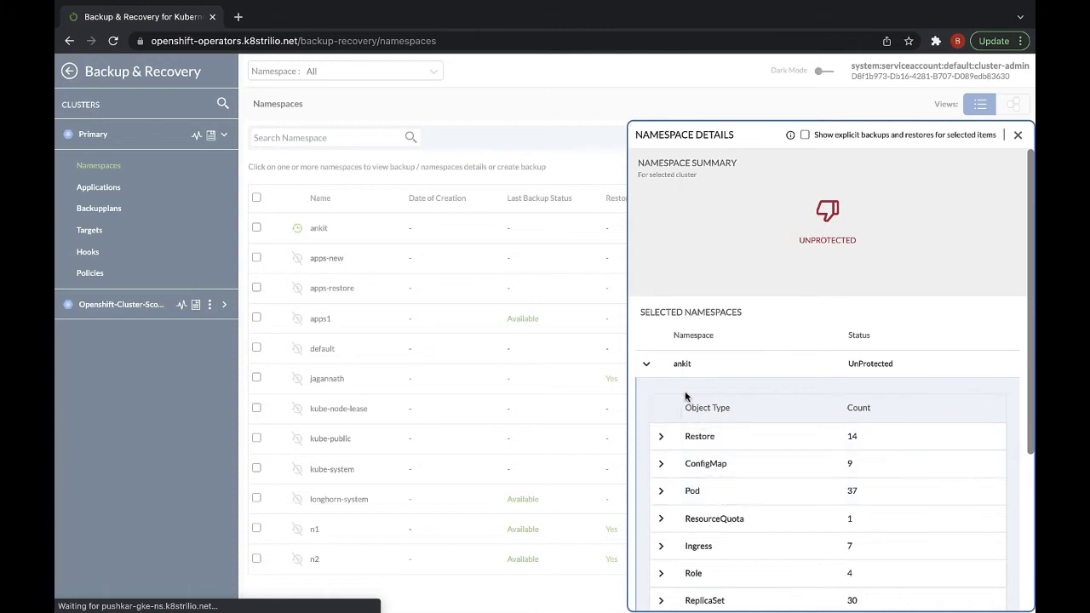
{"action": "left_click", "coordinate": [648, 364]}
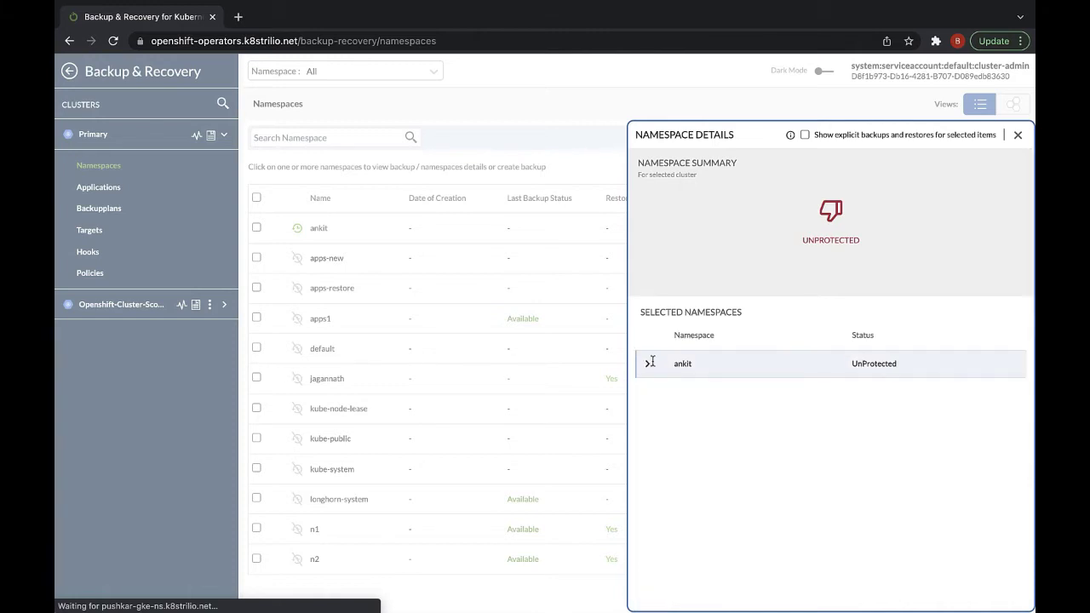
{"action": "left_click", "coordinate": [1019, 135]}
Step: Examine the target summaries of the ankit and apps1 namespaces in turn, closing each one
{"action": "left_click", "coordinate": [997, 227]}
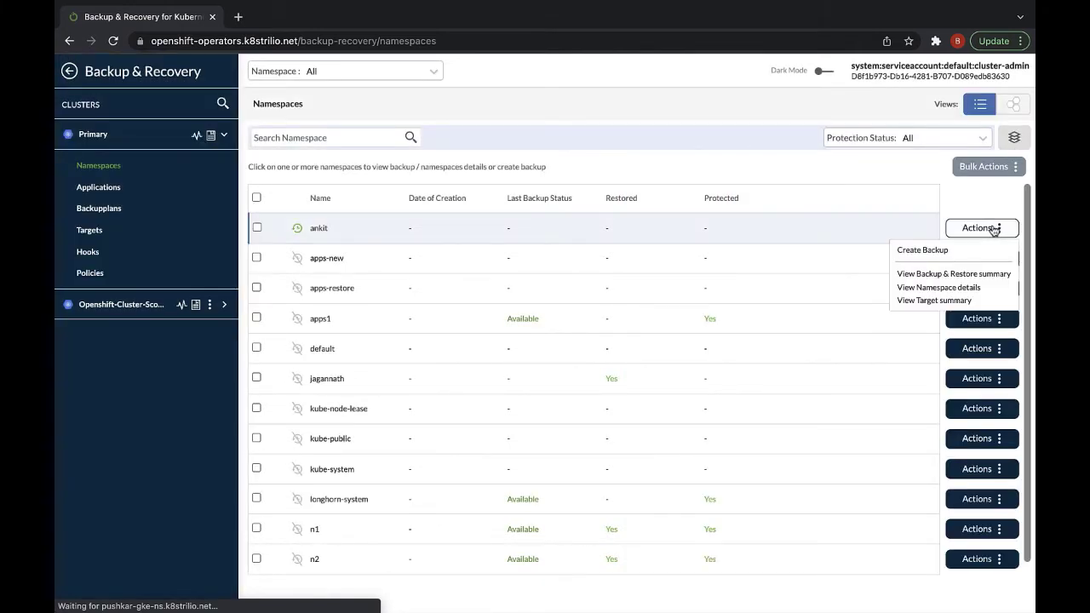
{"action": "left_click", "coordinate": [953, 304]}
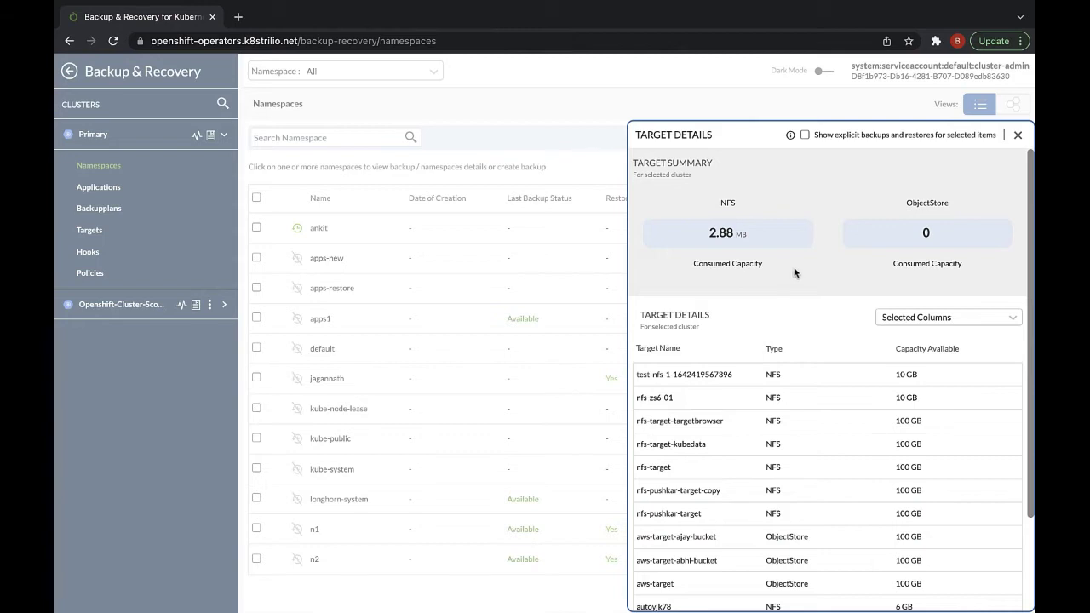
{"action": "left_click", "coordinate": [1018, 134]}
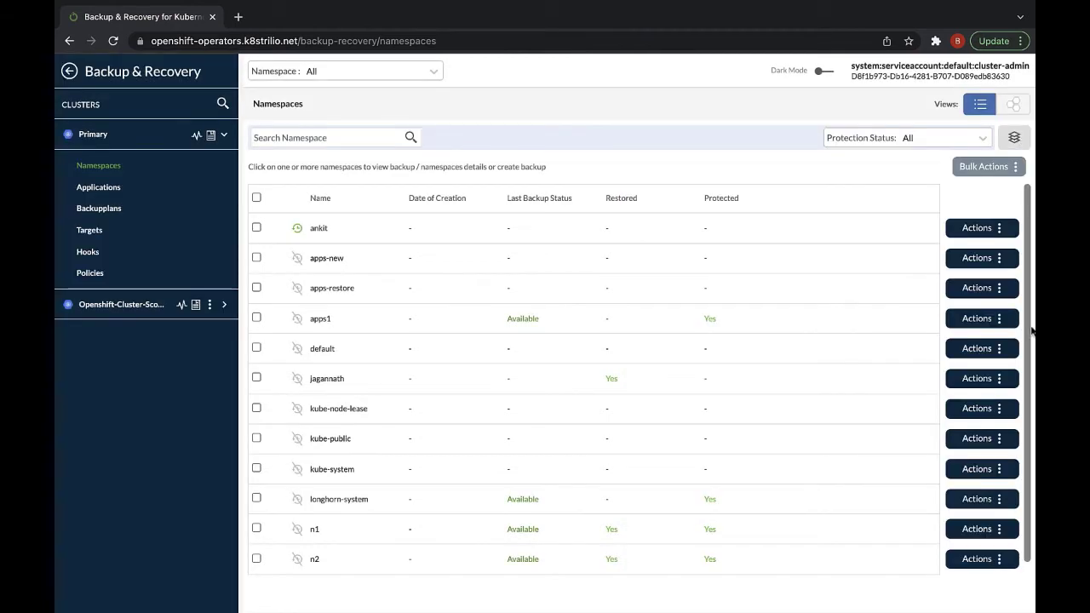
{"action": "left_click", "coordinate": [984, 323]}
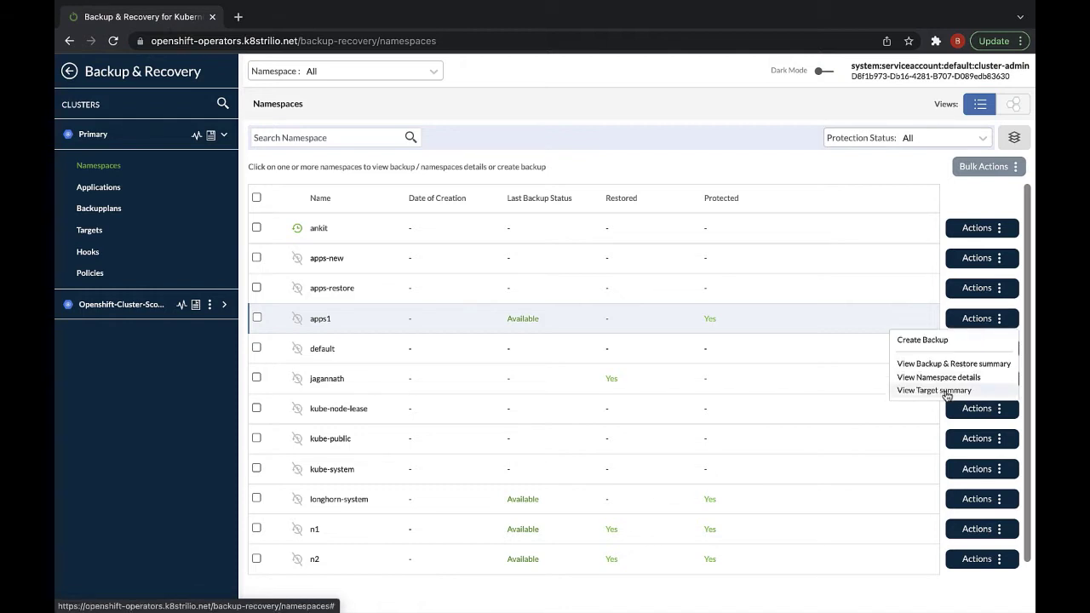
{"action": "left_click", "coordinate": [937, 390]}
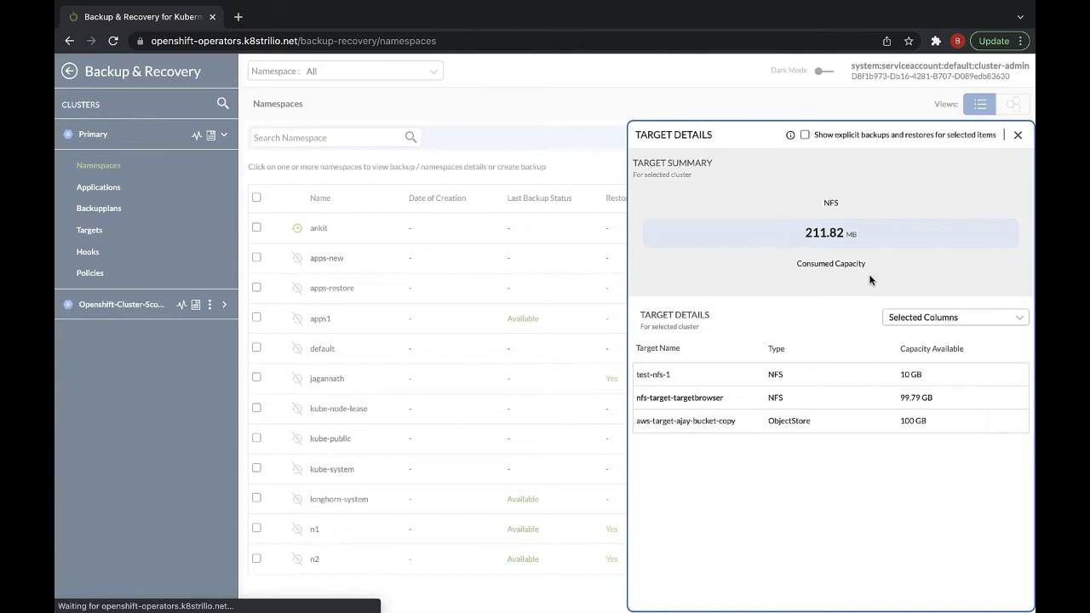
{"action": "left_click", "coordinate": [1019, 138]}
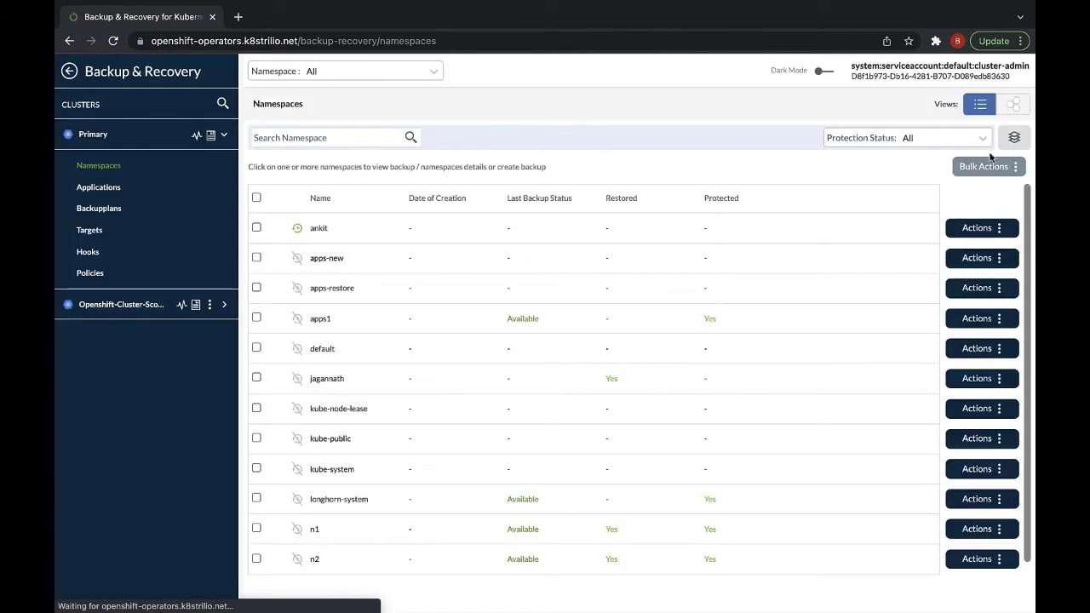
Step: Open the Primary cluster's applications and start a bulk backup of the labels bbq:new123, app:mysql and app:myoru-mysql
{"action": "left_click", "coordinate": [109, 192]}
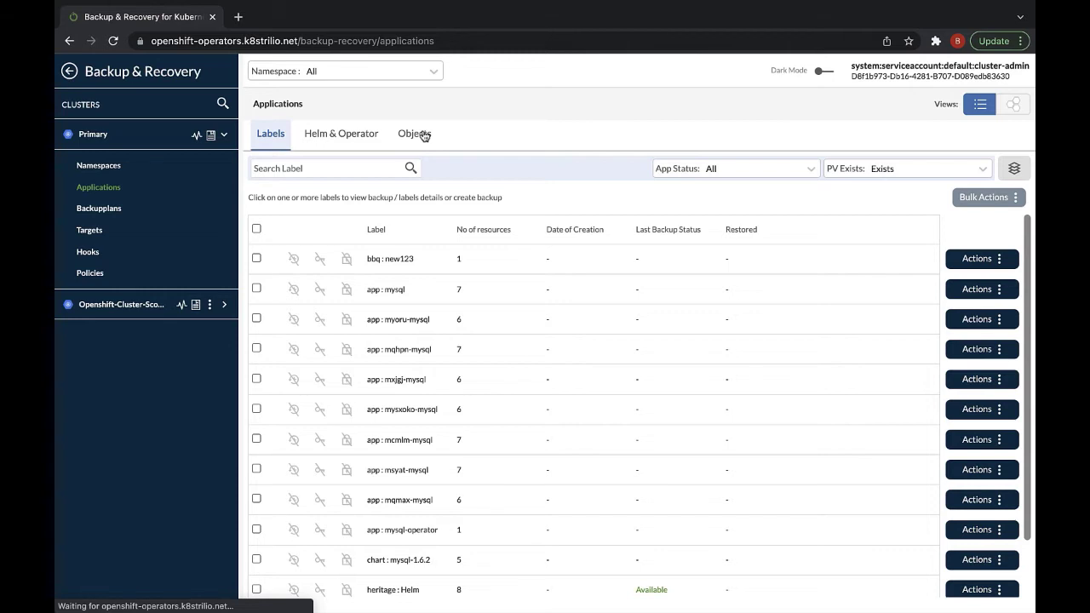
{"action": "left_click", "coordinate": [257, 258]}
{"action": "left_click", "coordinate": [257, 289]}
{"action": "left_click", "coordinate": [256, 319]}
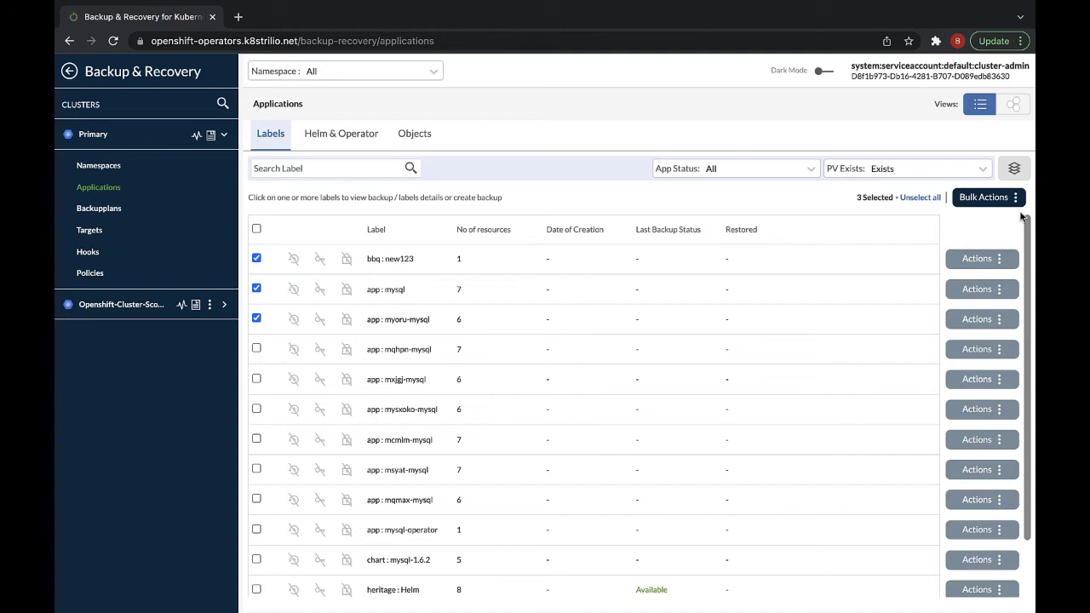
{"action": "left_click", "coordinate": [1010, 199]}
{"action": "left_click", "coordinate": [974, 223]}
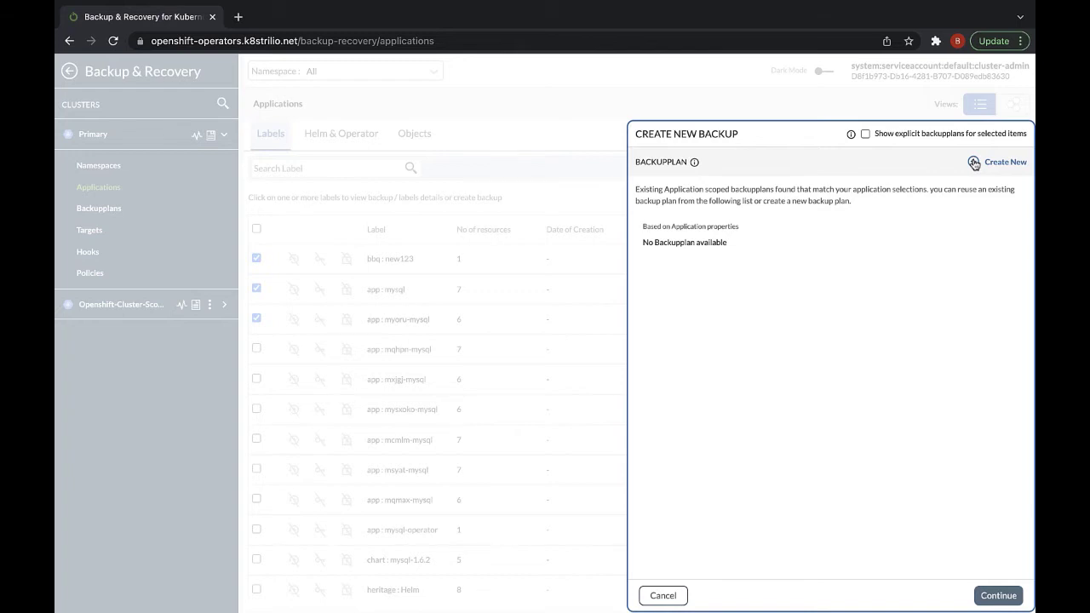
Step: Look at the new backupplan's configuration form for the selected labels and cancel the backup creation without saving
{"action": "left_click", "coordinate": [975, 164]}
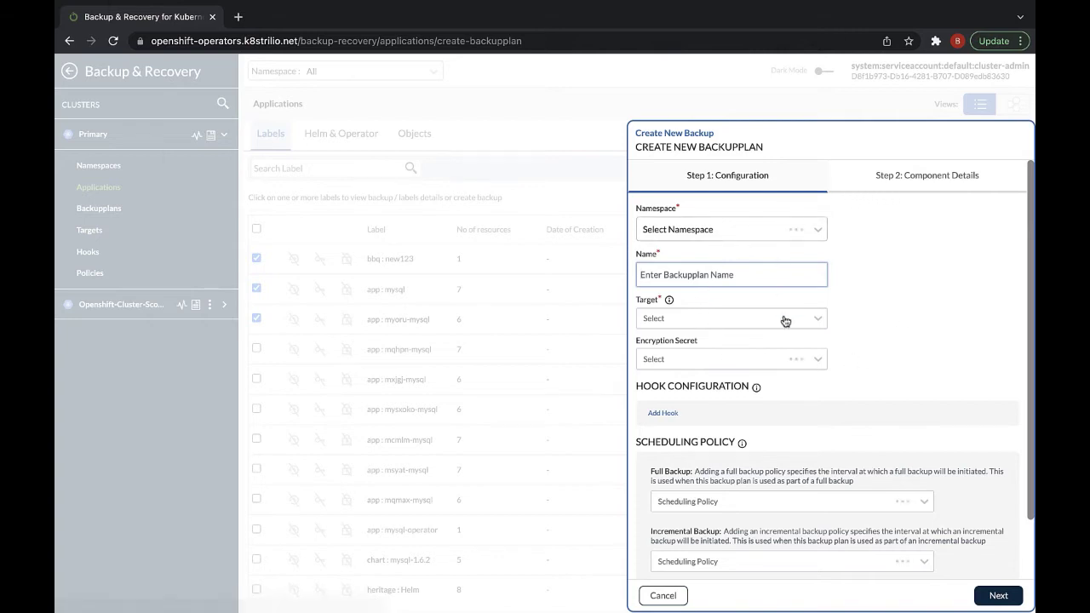
{"action": "left_click", "coordinate": [663, 595]}
{"action": "left_click", "coordinate": [671, 596]}
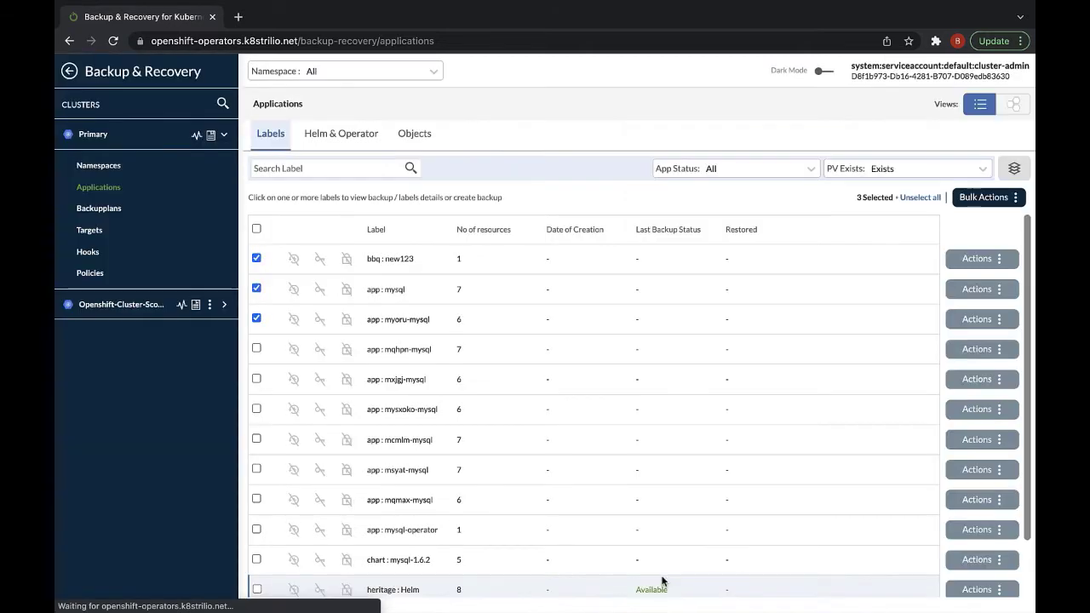
Step: Open the Primary cluster's backupplans and look over the types offered for a new plan and the actions available for avai-test-bplan
{"action": "left_click", "coordinate": [123, 215]}
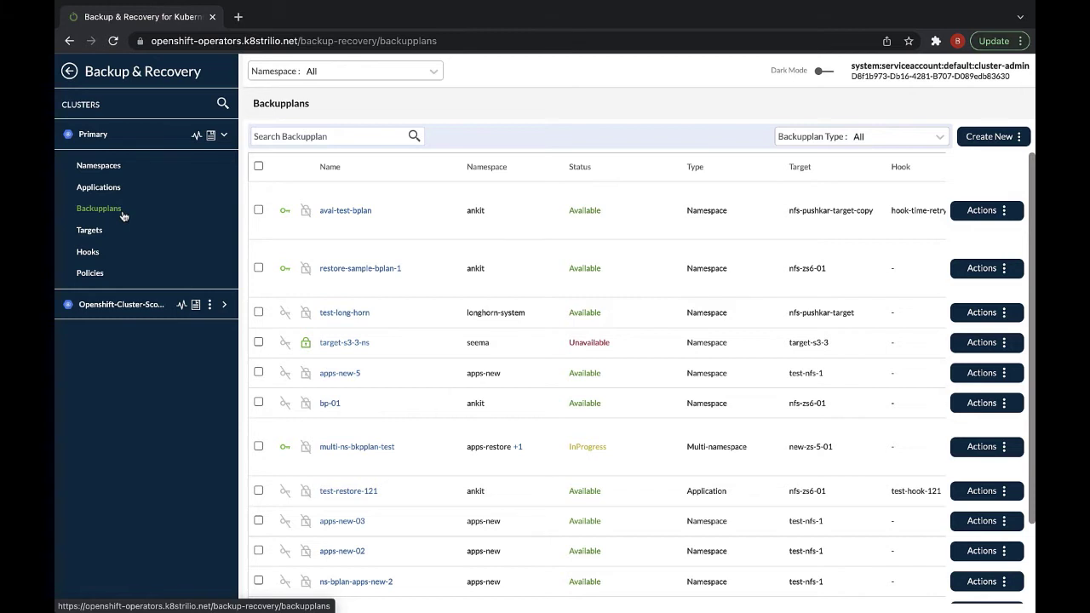
{"action": "left_click", "coordinate": [122, 216]}
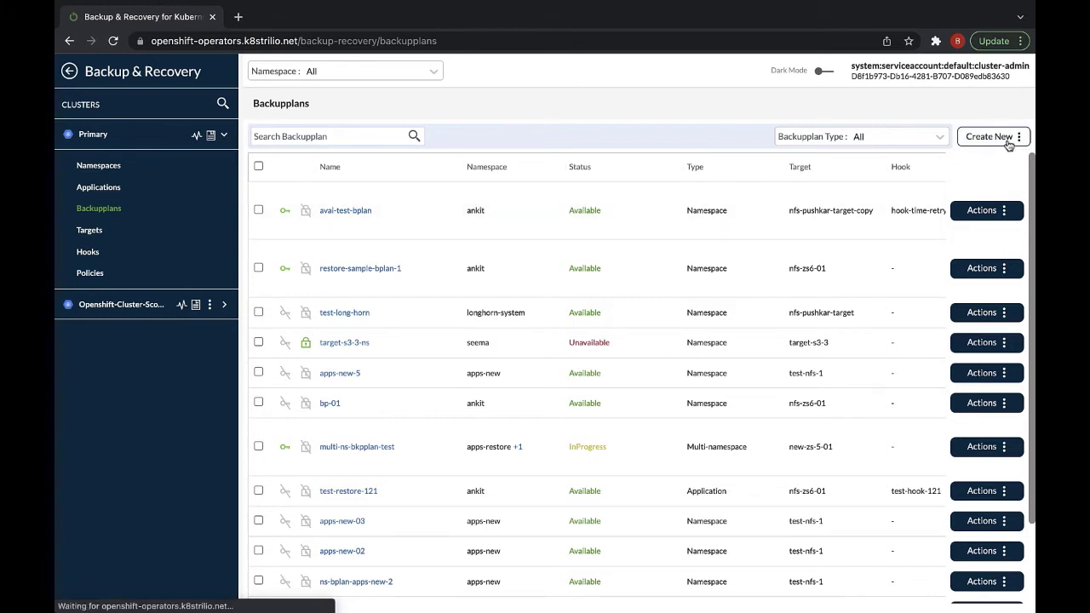
{"action": "left_click", "coordinate": [1008, 142]}
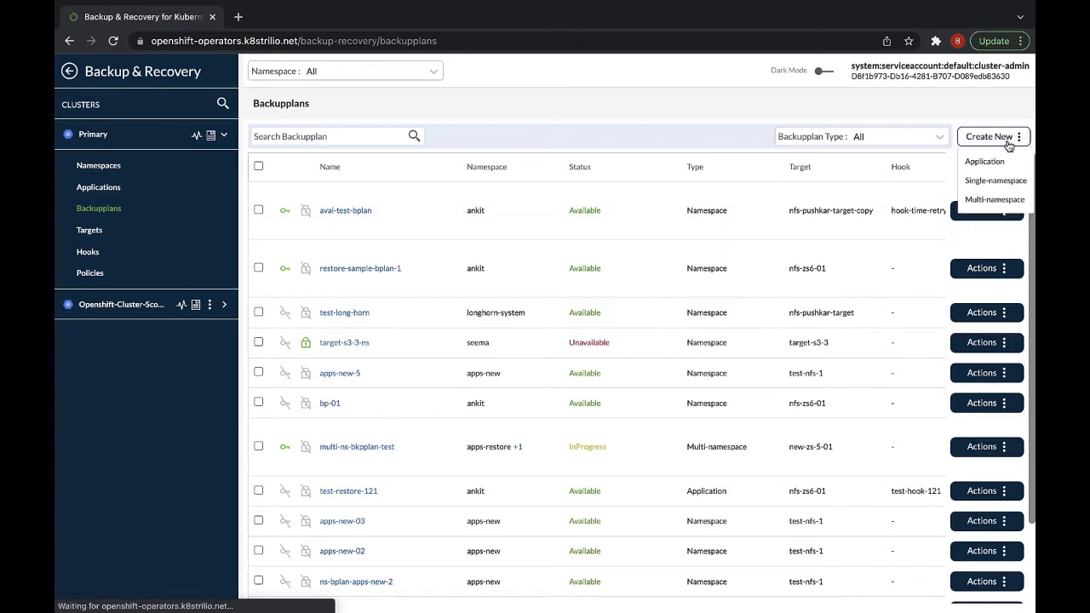
{"action": "left_click", "coordinate": [991, 183]}
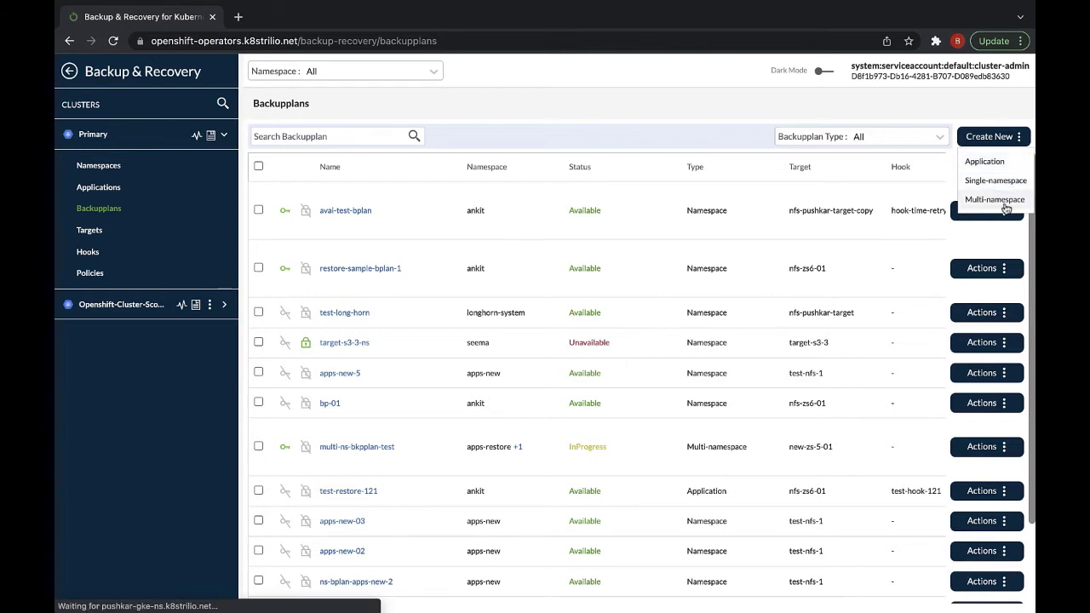
{"action": "left_click", "coordinate": [632, 140]}
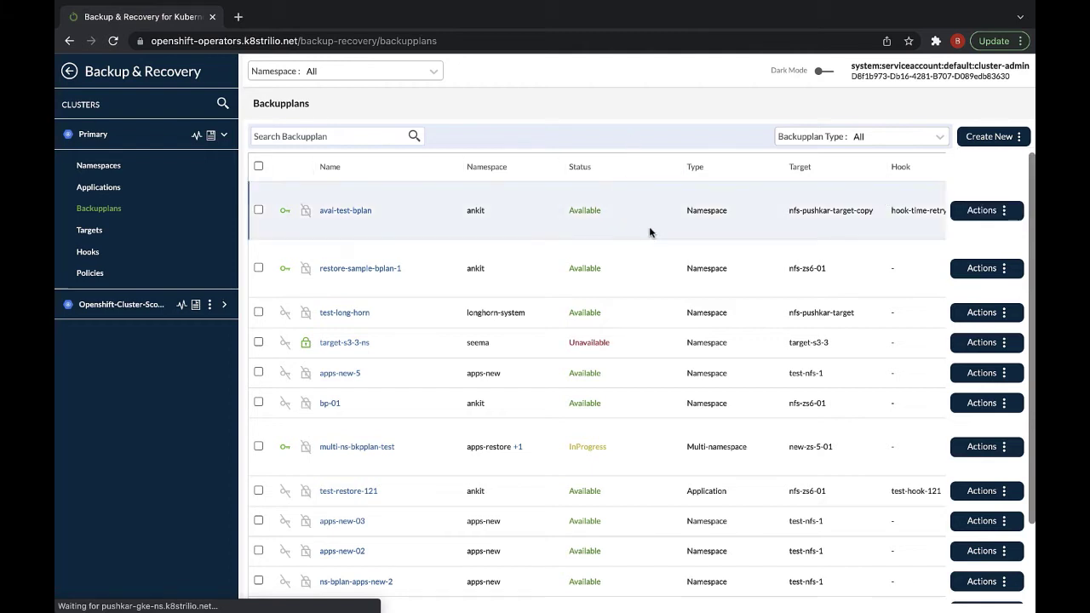
{"action": "left_click", "coordinate": [979, 213]}
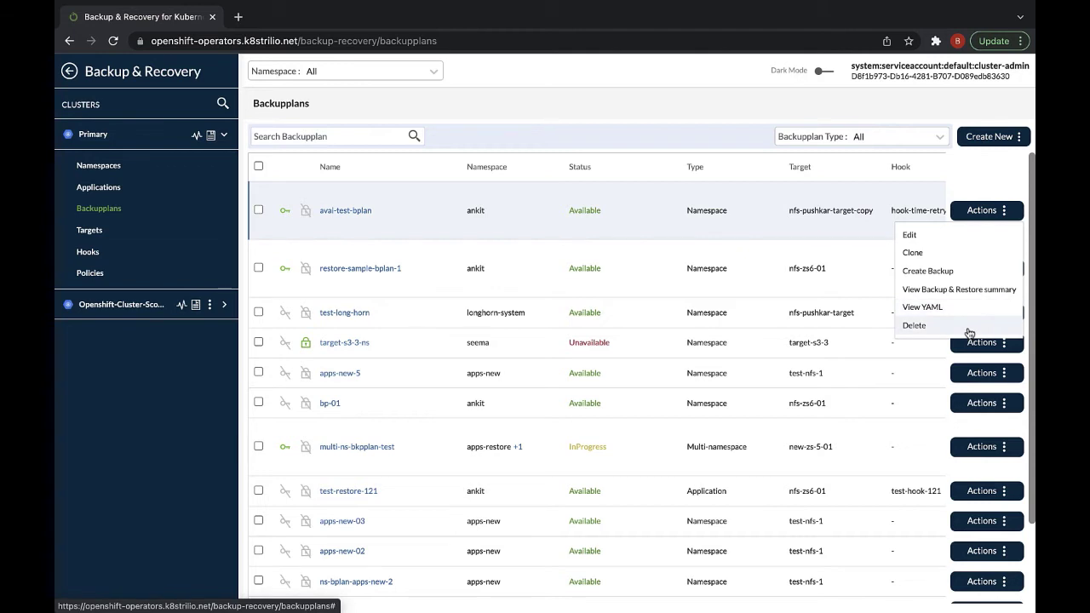
Step: Compare the YAMLs of the backupplans avai-test-bplan and restore-sample-bplan-1 throughout their BackupPlan resource, closing the comparison at the end
{"action": "left_click", "coordinate": [260, 210]}
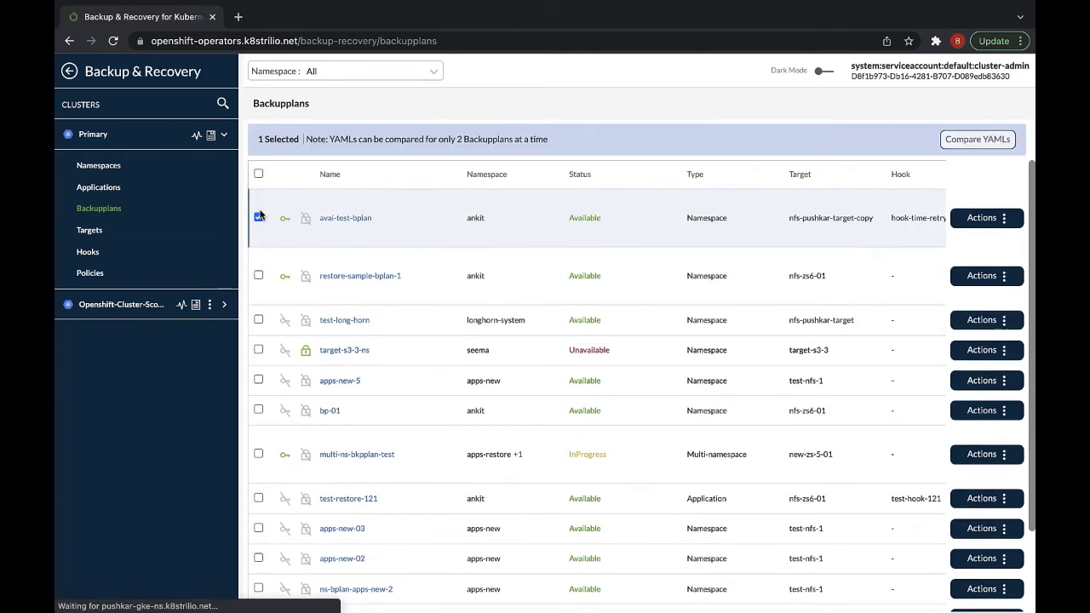
{"action": "left_click", "coordinate": [259, 276]}
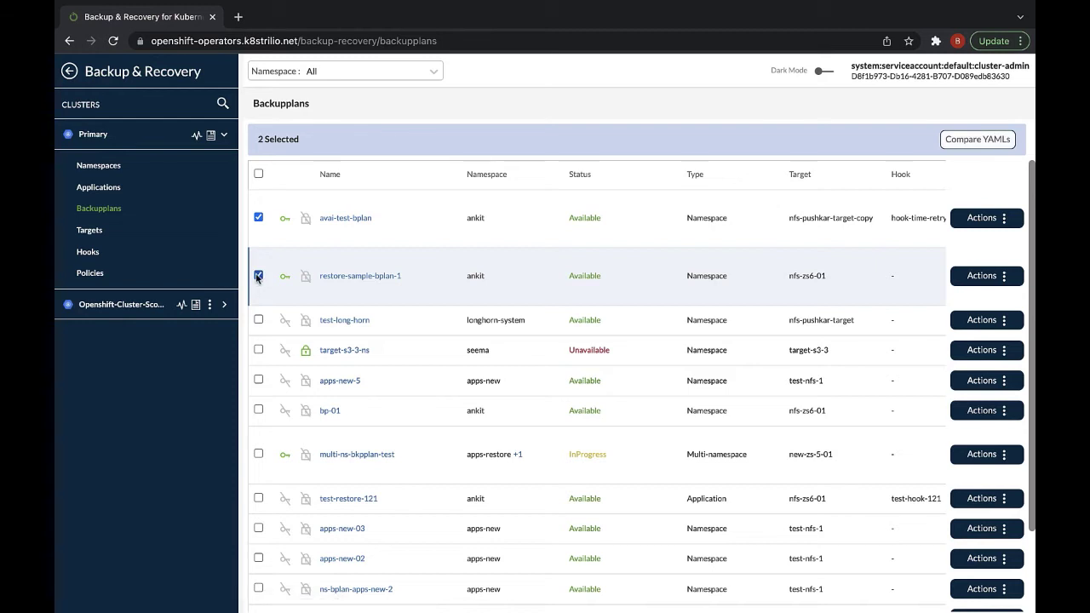
{"action": "left_click", "coordinate": [994, 147]}
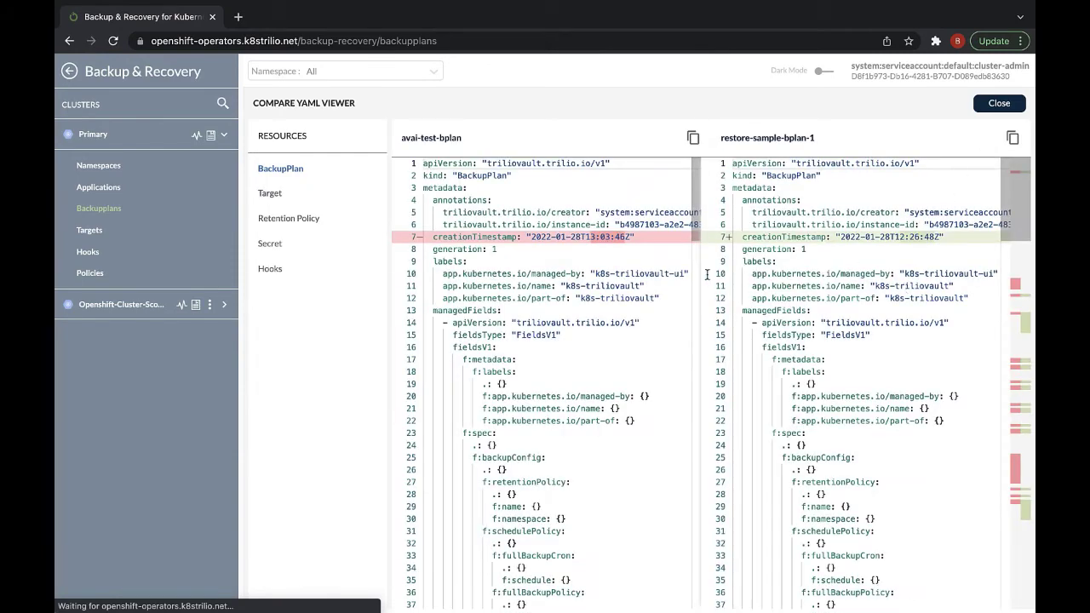
{"action": "scroll", "coordinate": [930, 263], "scroll_direction": "down", "scroll_amount": 3}
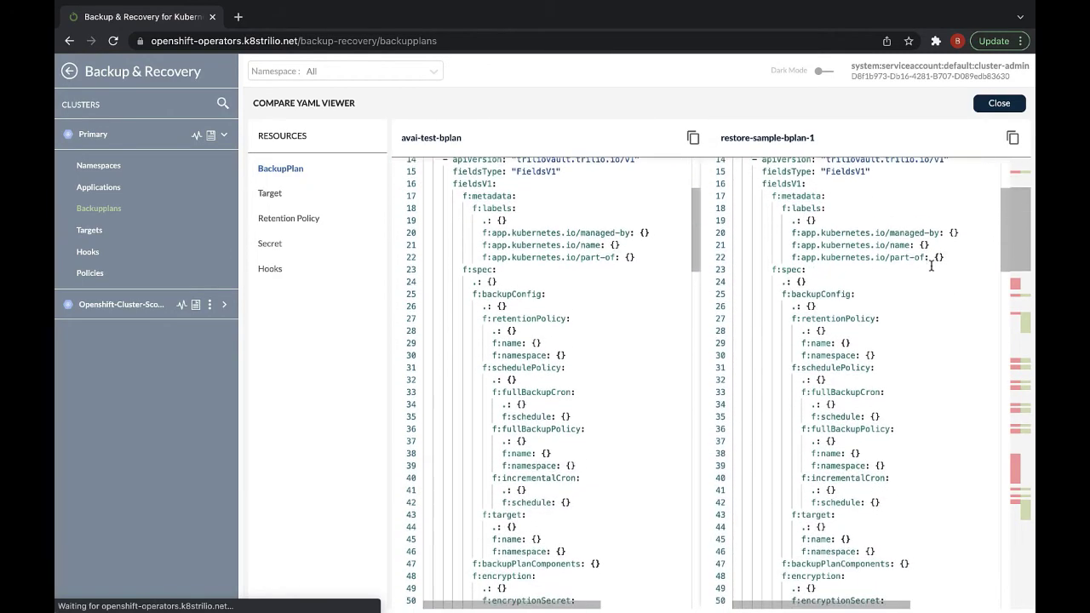
{"action": "scroll", "coordinate": [931, 266], "scroll_direction": "down", "scroll_amount": 7}
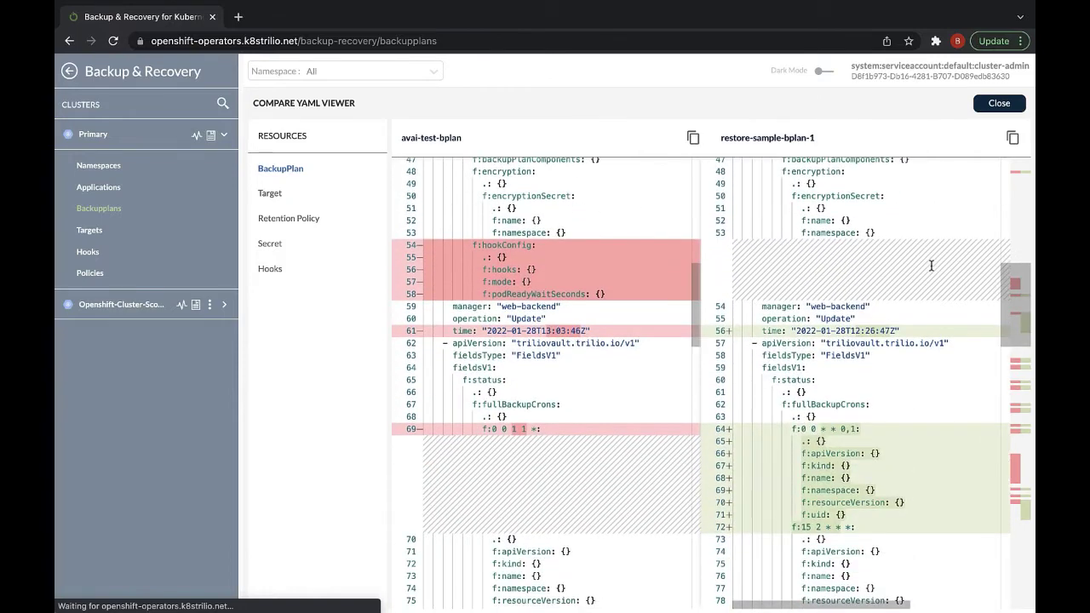
{"action": "scroll", "coordinate": [931, 265], "scroll_direction": "down", "scroll_amount": 6}
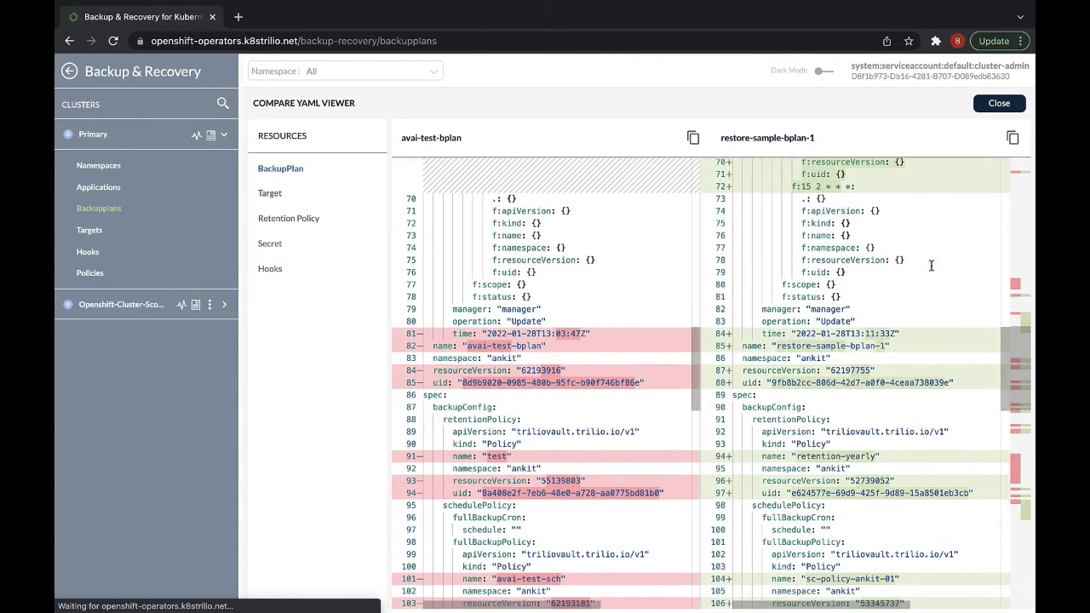
{"action": "left_click", "coordinate": [1000, 103]}
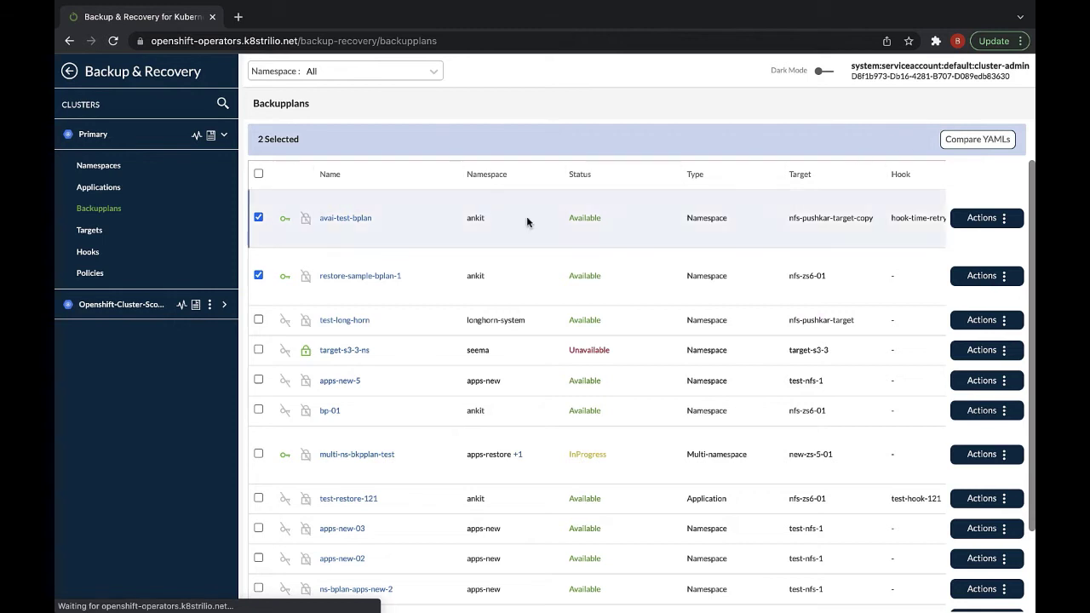
Step: Open the Primary cluster's targets and look over the namespace filter choices and all columns through the browsing state
{"action": "left_click", "coordinate": [93, 233]}
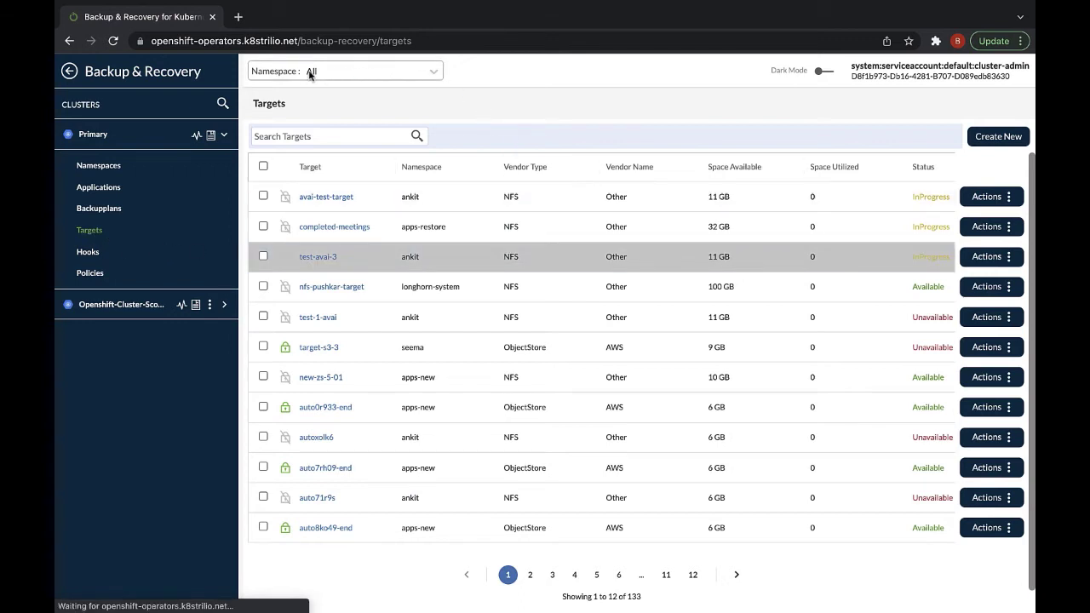
{"action": "left_click", "coordinate": [410, 75]}
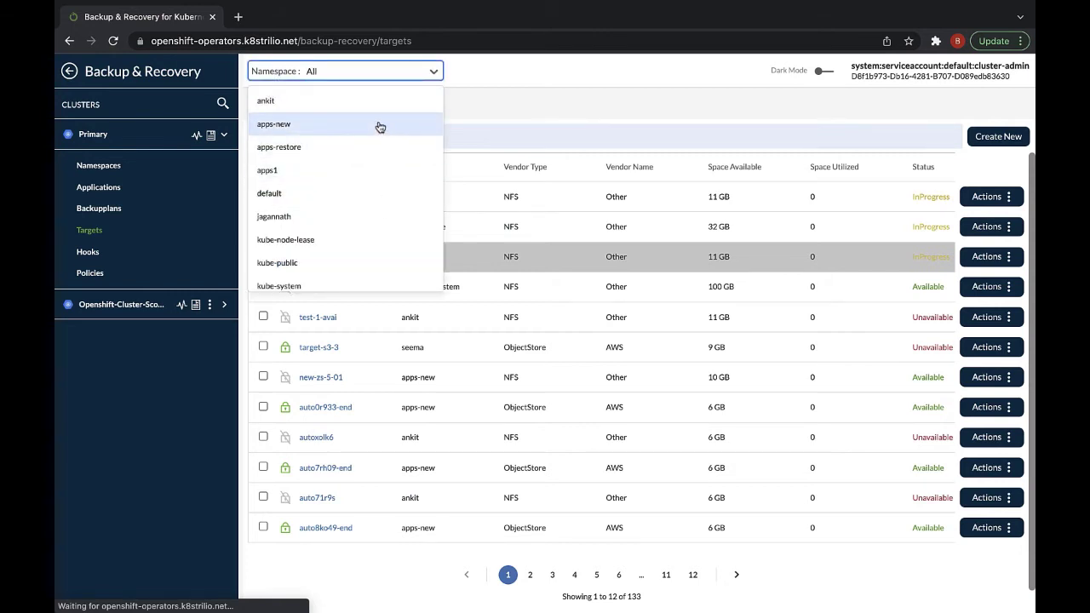
{"action": "left_click", "coordinate": [568, 87]}
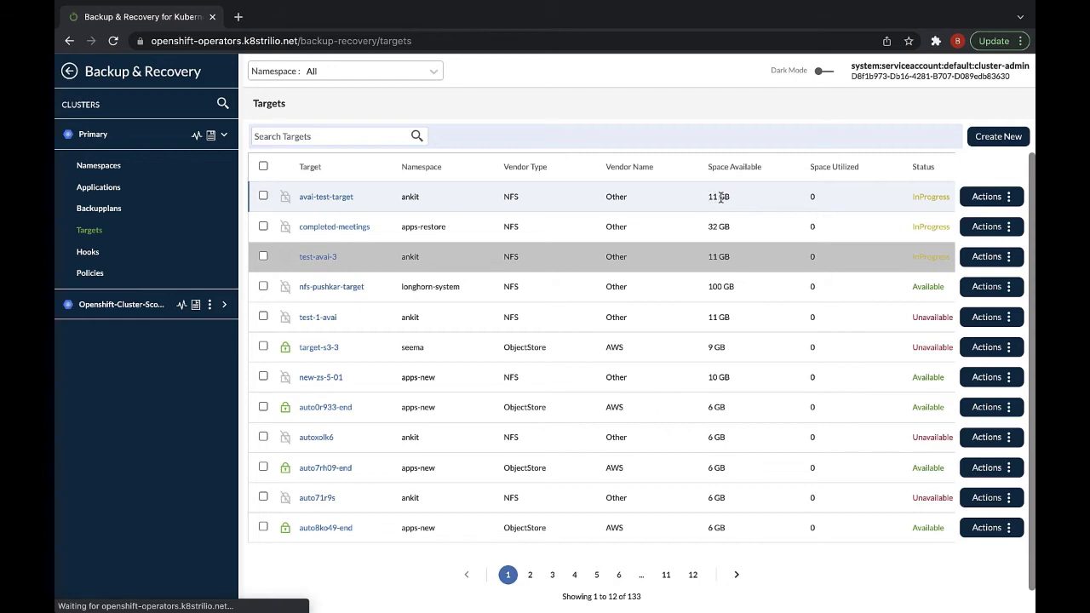
{"action": "scroll", "coordinate": [720, 200], "scroll_direction": "right", "scroll_amount": 4}
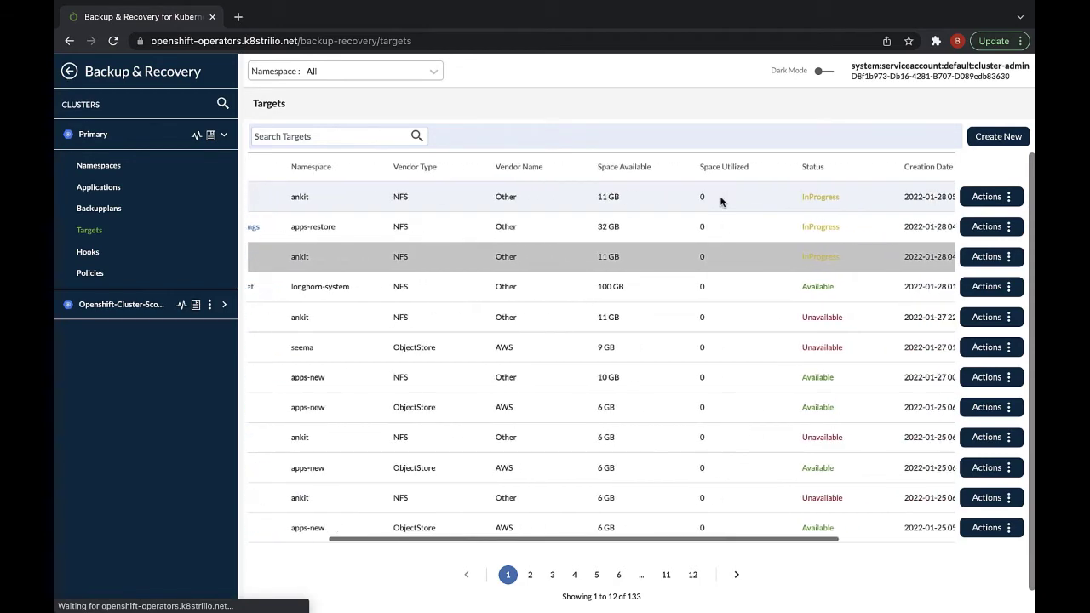
{"action": "scroll", "coordinate": [706, 202], "scroll_direction": "right", "scroll_amount": 2}
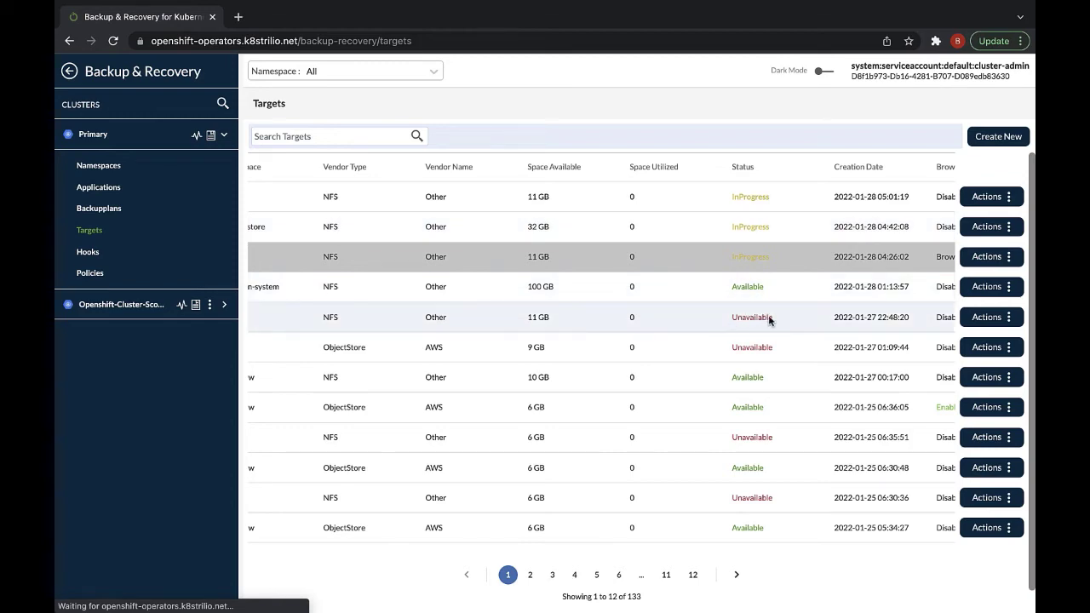
{"action": "scroll", "coordinate": [838, 202], "scroll_direction": "right", "scroll_amount": 1}
{"action": "scroll", "coordinate": [838, 205], "scroll_direction": "right", "scroll_amount": 1}
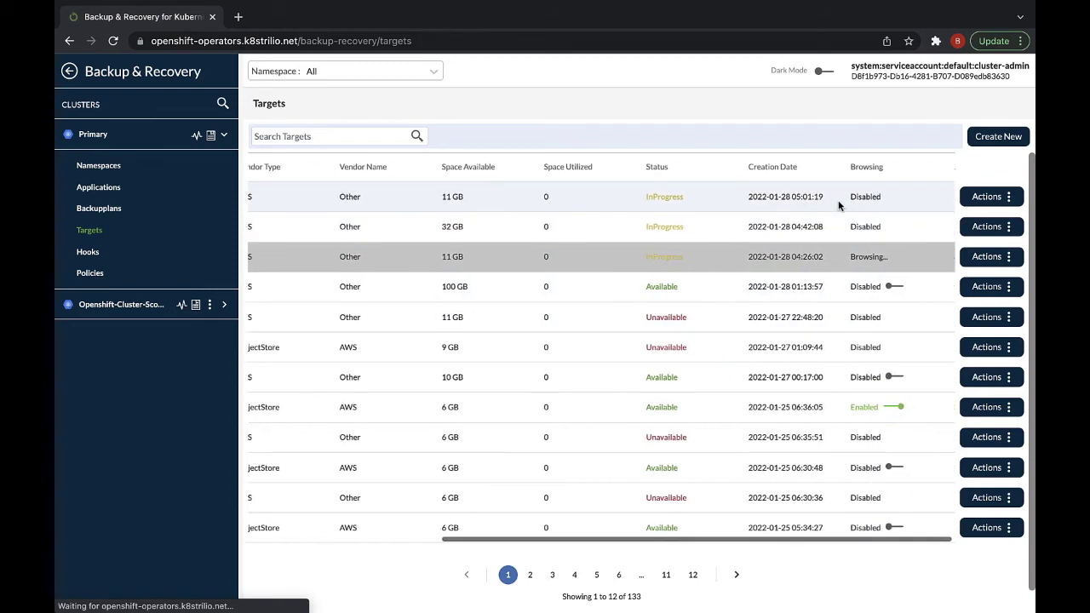
Step: Examine the new target form's namespaces, NFS and ObjectStore vendor details and object store credentials, and cancel without creating a target
{"action": "left_click", "coordinate": [999, 136]}
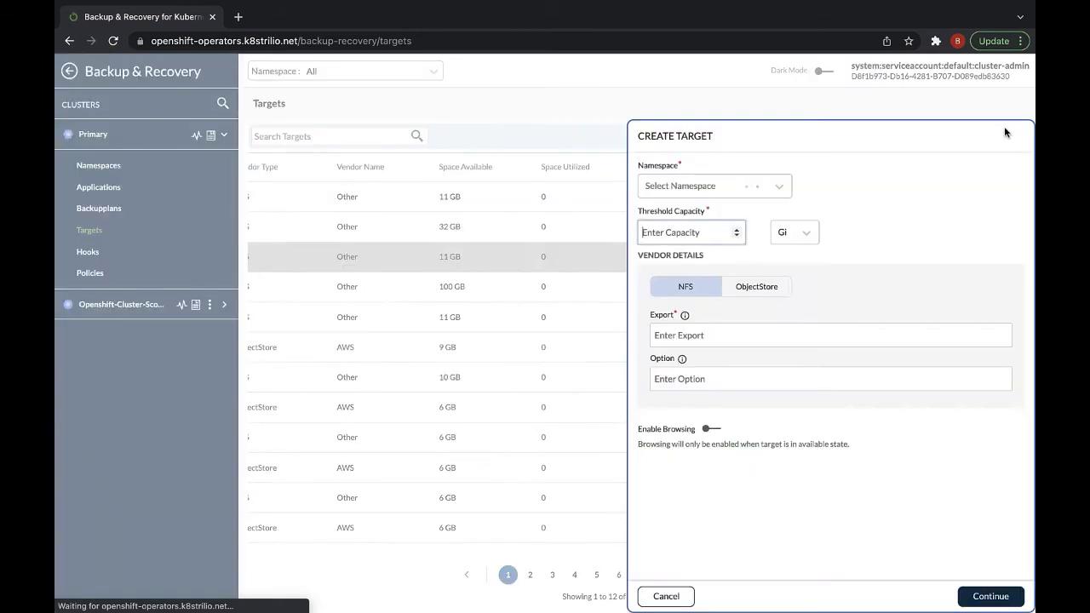
{"action": "left_click", "coordinate": [757, 187]}
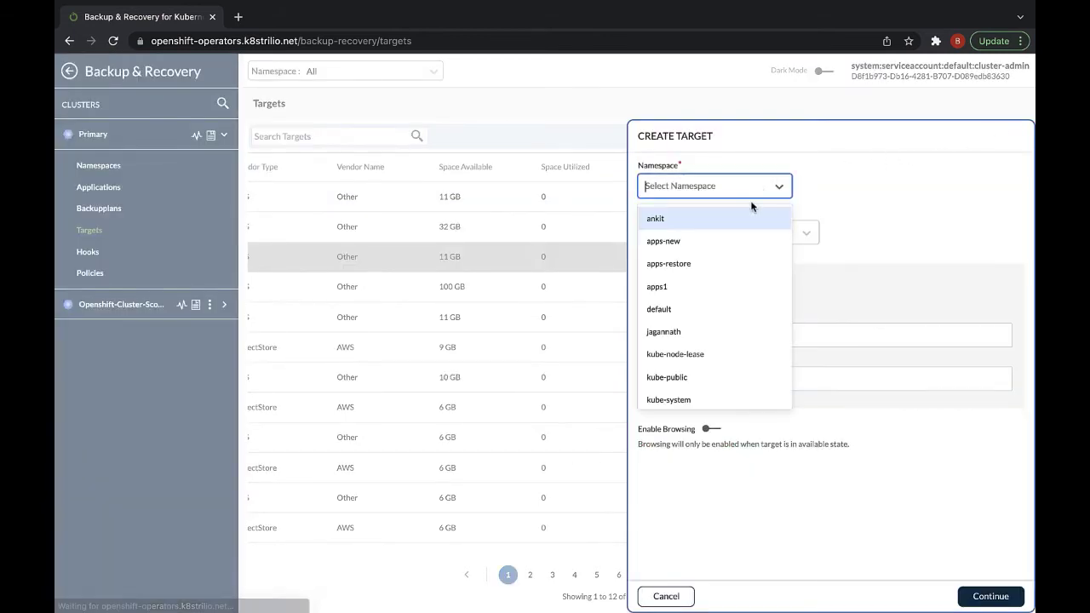
{"action": "left_click", "coordinate": [899, 212]}
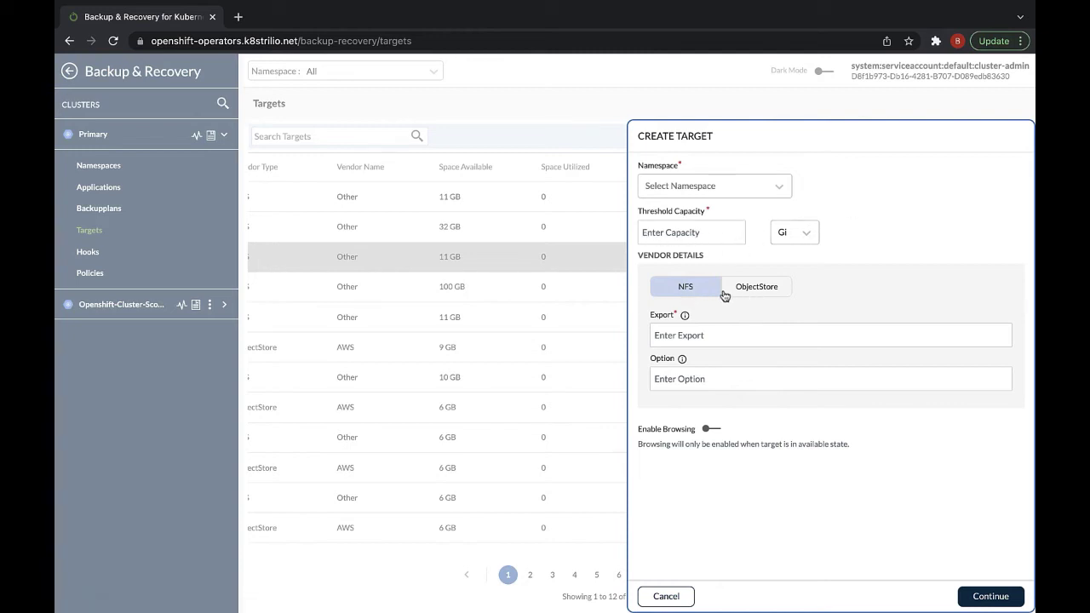
{"action": "left_click", "coordinate": [766, 292]}
{"action": "scroll", "coordinate": [852, 290], "scroll_direction": "down", "scroll_amount": 1}
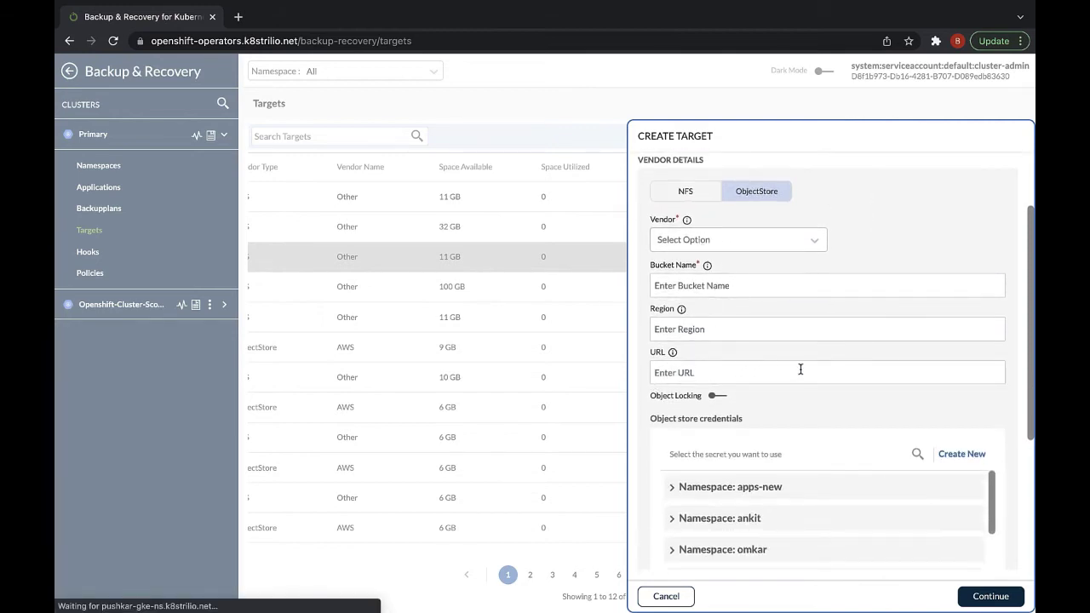
{"action": "scroll", "coordinate": [860, 366], "scroll_direction": "down", "scroll_amount": 5}
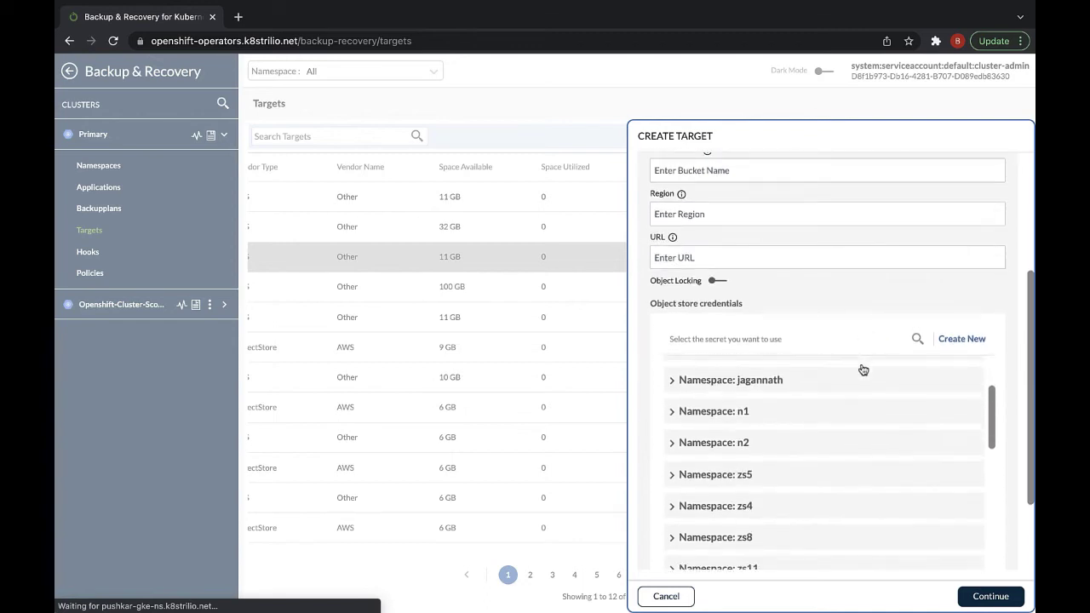
{"action": "scroll", "coordinate": [867, 392], "scroll_direction": "down", "scroll_amount": 10}
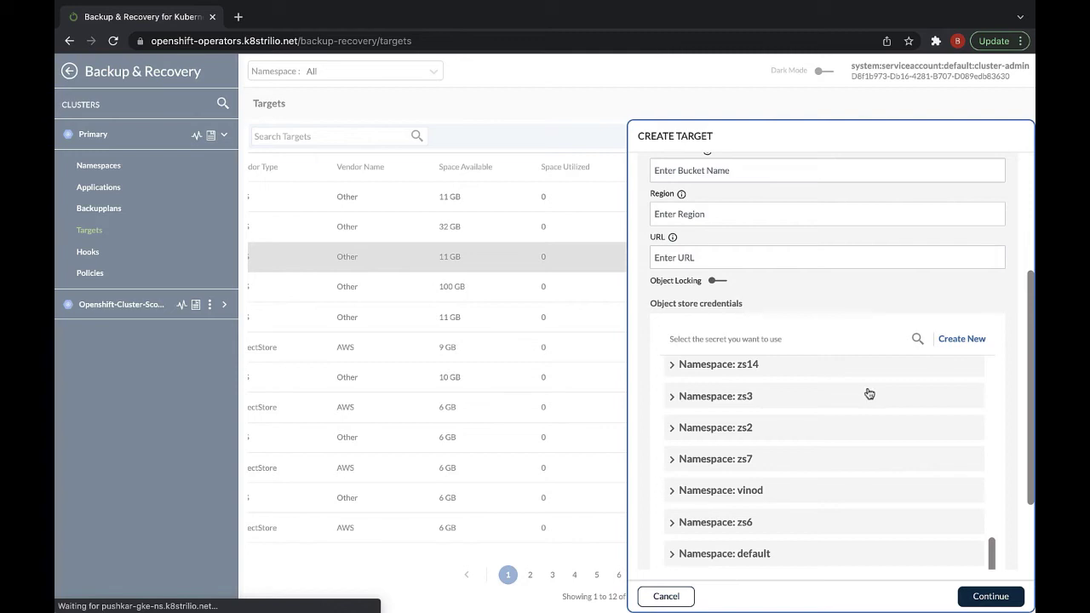
{"action": "scroll", "coordinate": [873, 395], "scroll_direction": "up", "scroll_amount": 5}
{"action": "scroll", "coordinate": [875, 398], "scroll_direction": "up", "scroll_amount": 2}
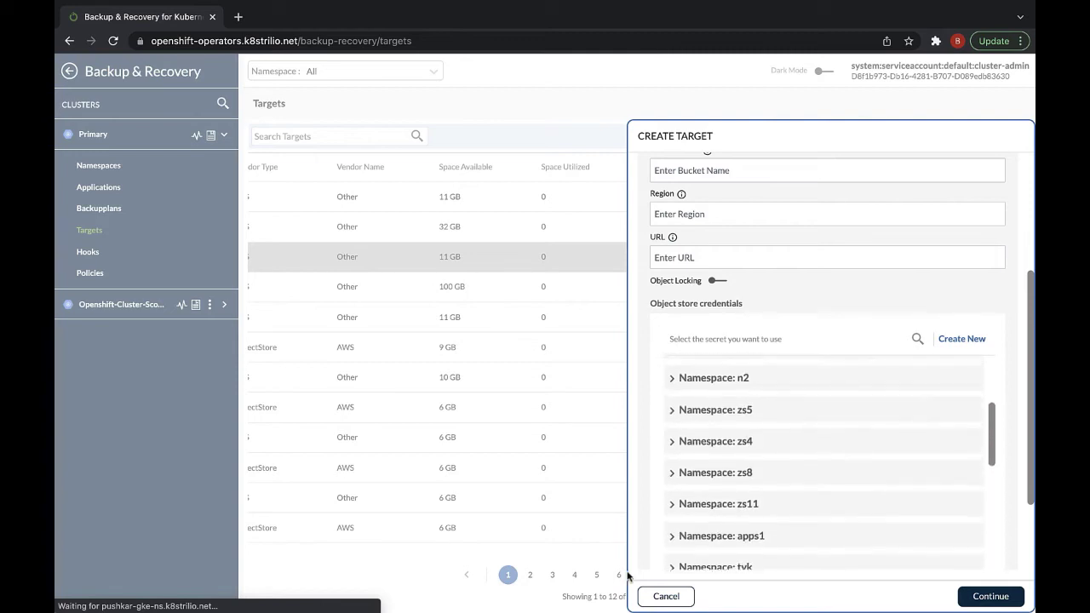
{"action": "left_click", "coordinate": [666, 597]}
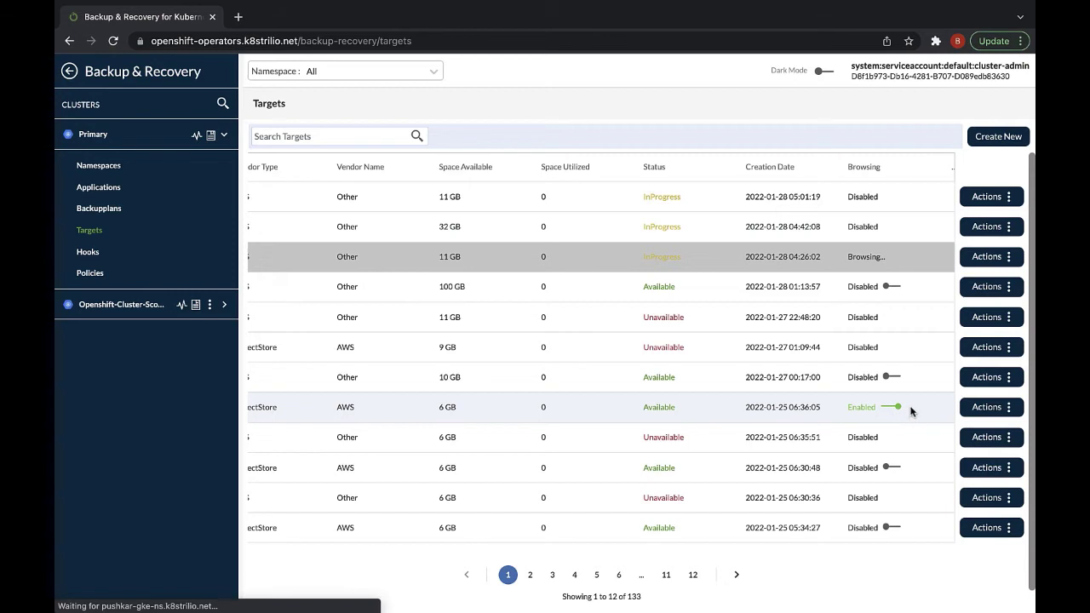
Step: Browse the target auto0r933-end, inspect the details of backup-01-default under bplan-test-1, and close the target browser
{"action": "scroll", "coordinate": [914, 412], "scroll_direction": "left", "scroll_amount": 5}
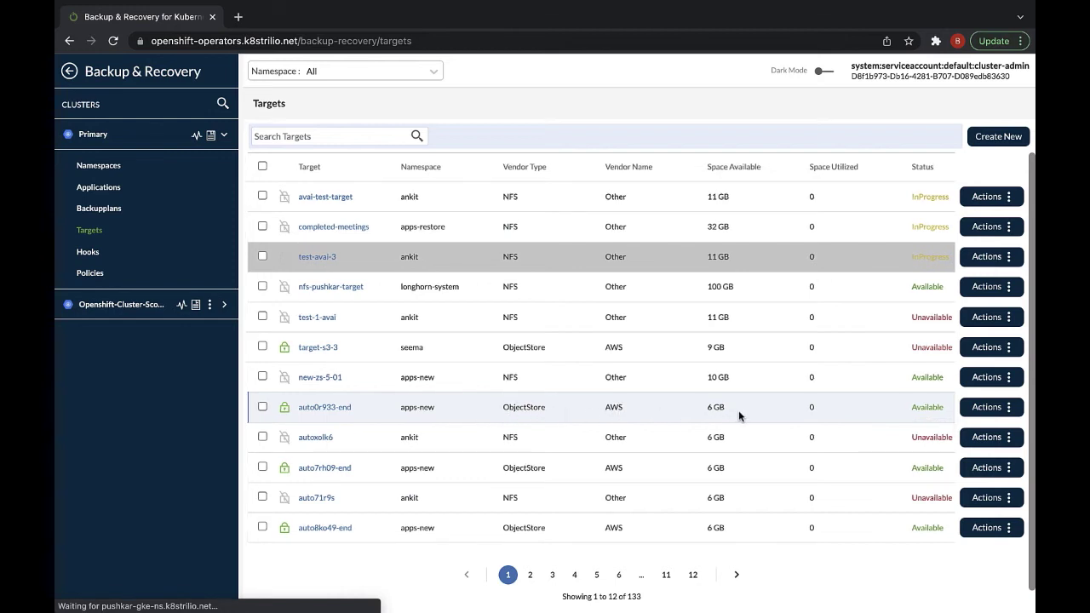
{"action": "scroll", "coordinate": [738, 413], "scroll_direction": "right", "scroll_amount": 5}
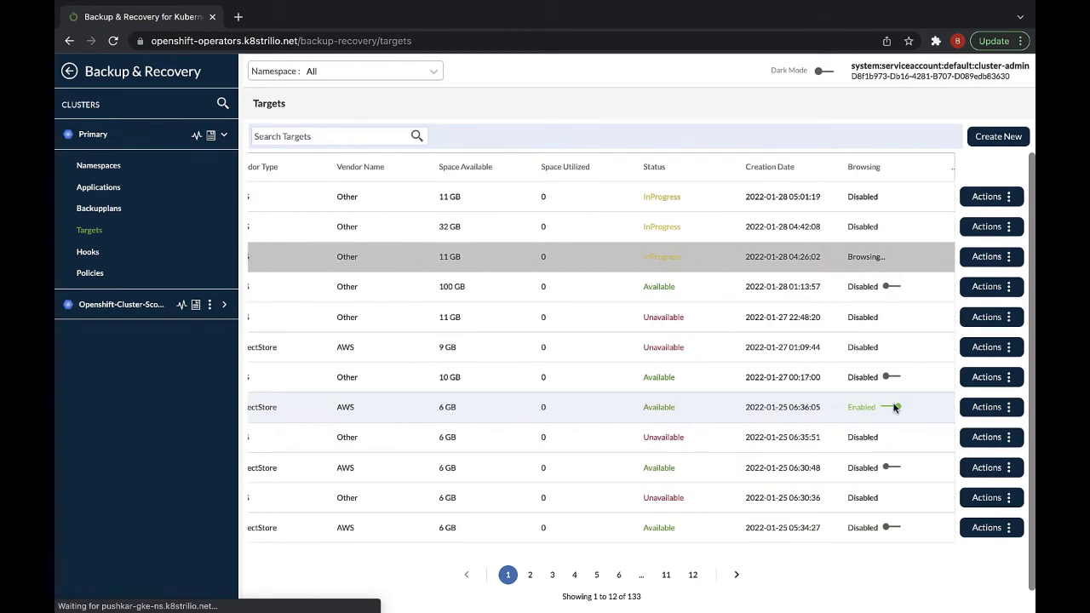
{"action": "left_click", "coordinate": [991, 409]}
{"action": "left_click", "coordinate": [988, 434]}
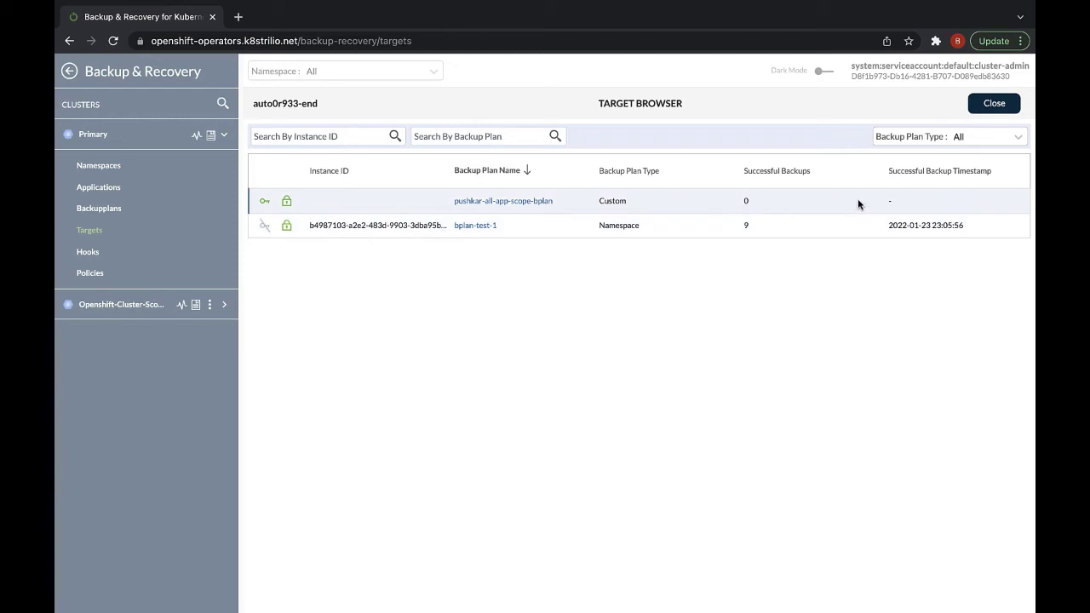
{"action": "left_click", "coordinate": [496, 202]}
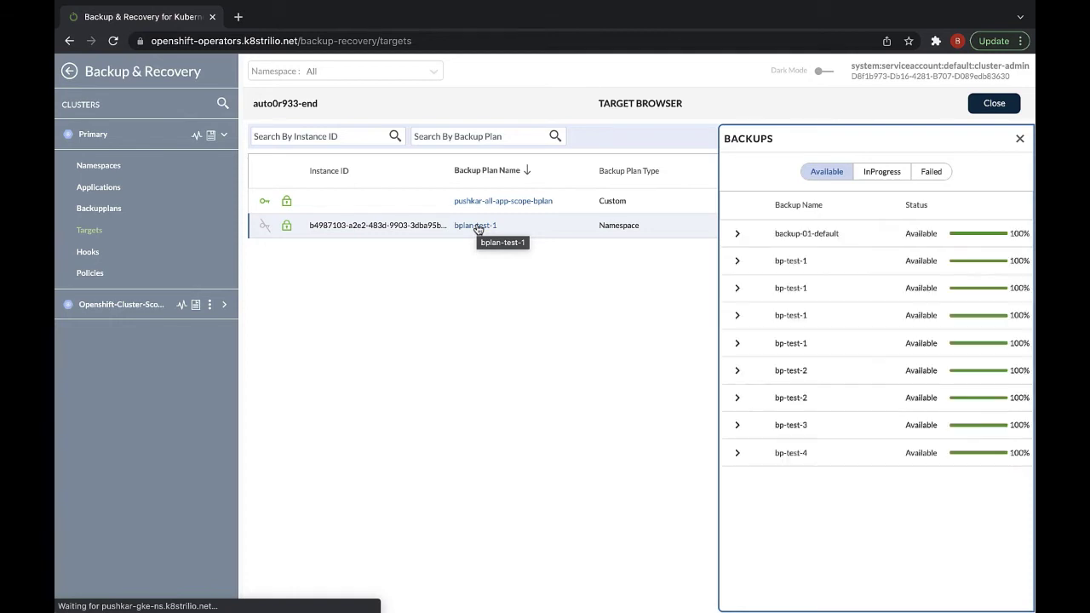
{"action": "left_click", "coordinate": [738, 235]}
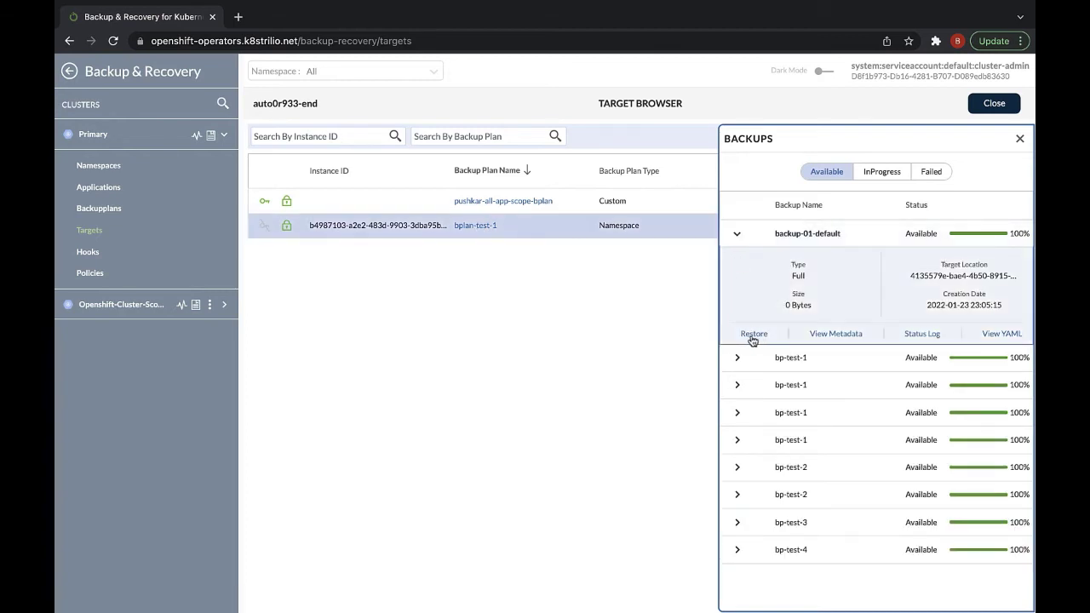
{"action": "left_click", "coordinate": [1020, 140]}
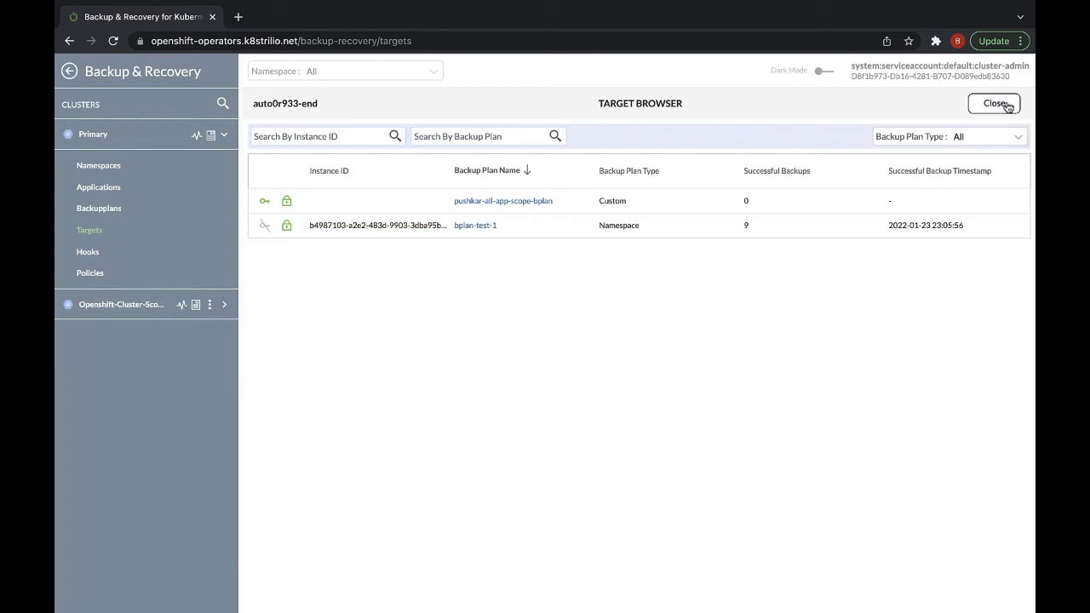
{"action": "left_click", "coordinate": [994, 103]}
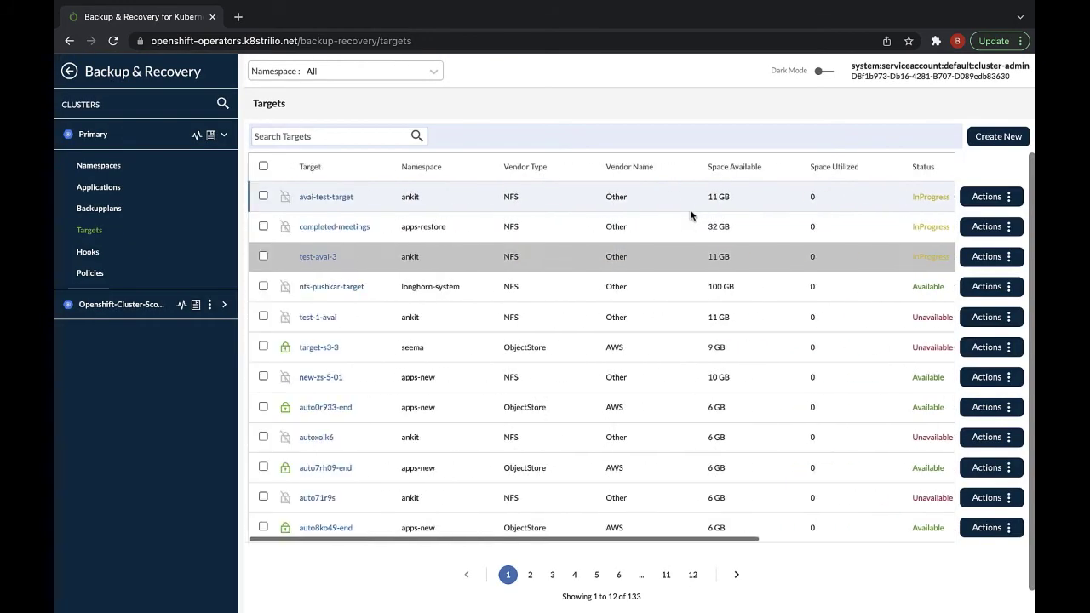
Step: Open the Primary cluster's hooks, look at the new hook form without saving, and view the actions offered for the hook test
{"action": "left_click", "coordinate": [88, 253]}
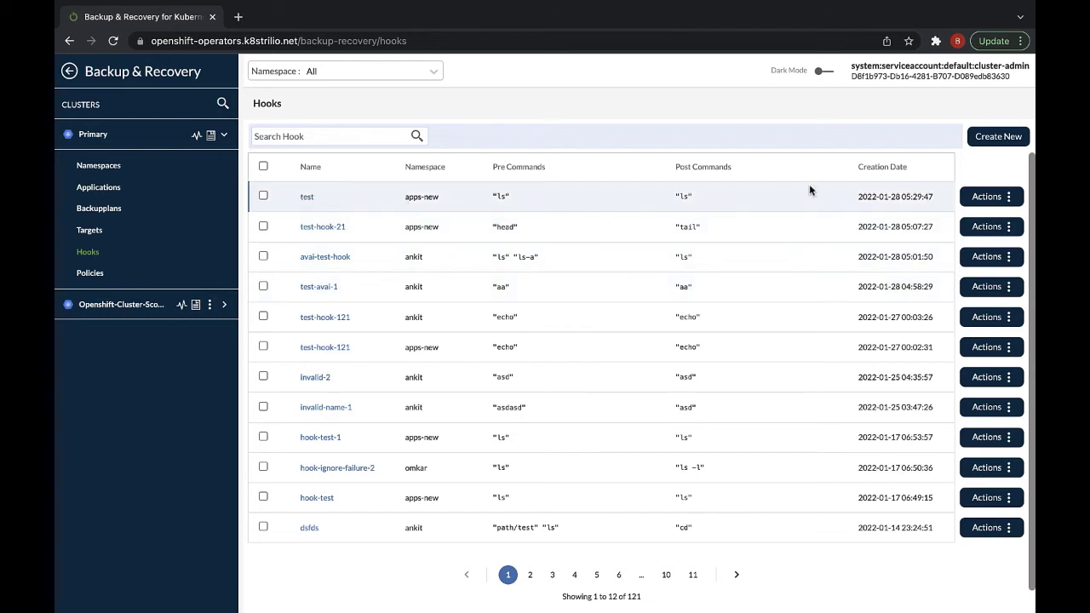
{"action": "left_click", "coordinate": [989, 140]}
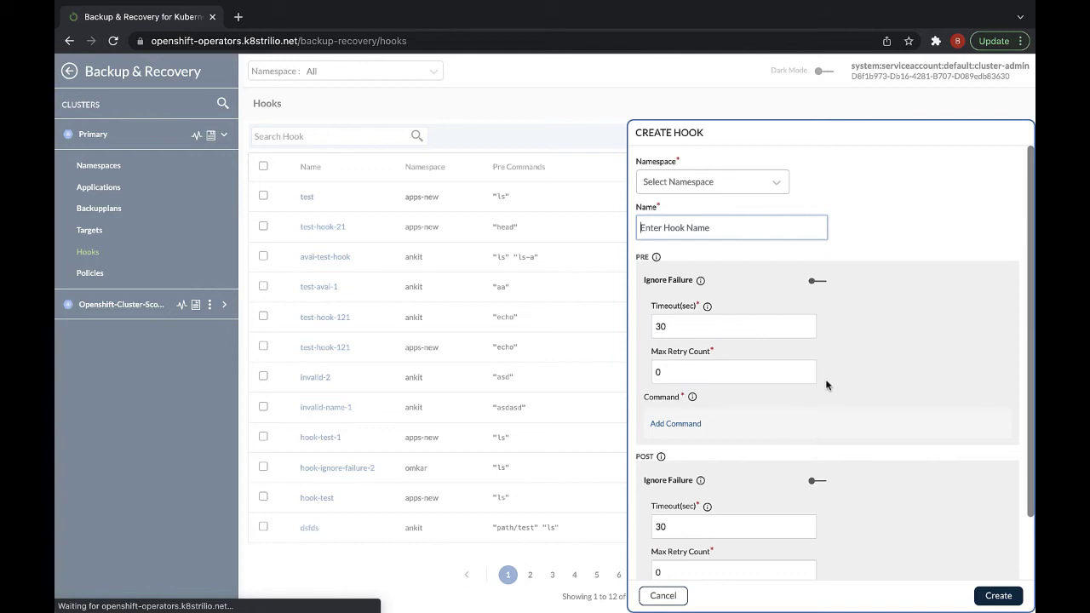
{"action": "left_click", "coordinate": [664, 594]}
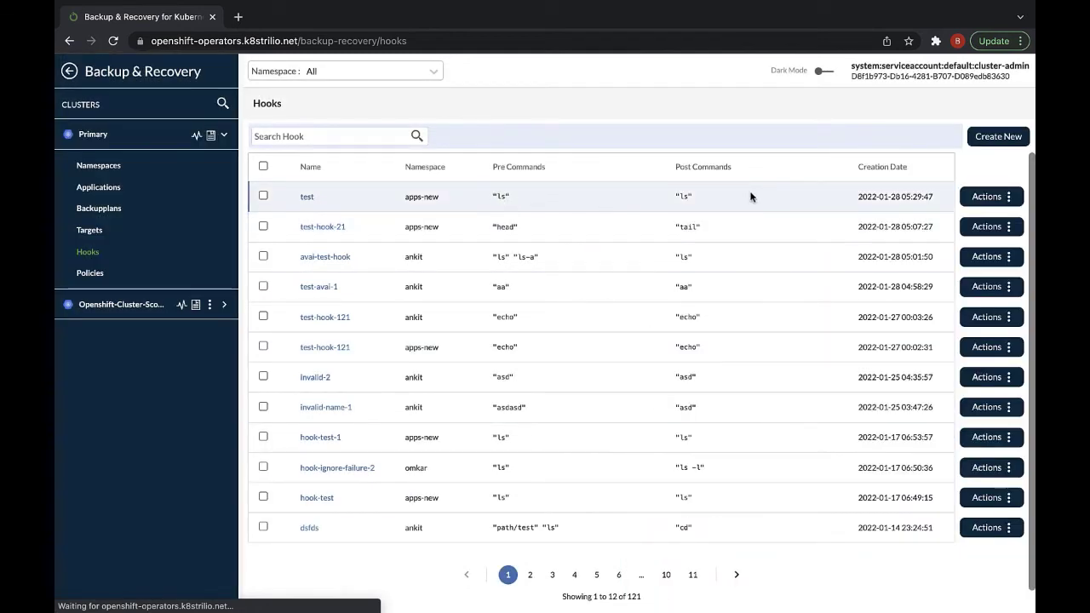
{"action": "left_click", "coordinate": [990, 197]}
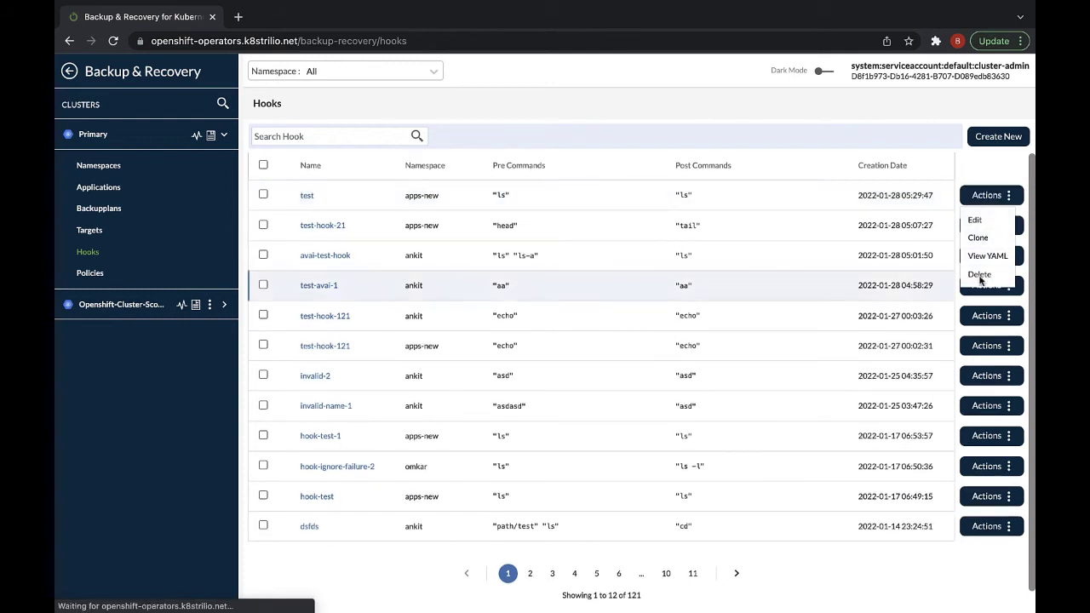
Step: Open the Primary cluster's policies and view the actions offered for the scheduling policy avai-test-sch
{"action": "left_click", "coordinate": [89, 274]}
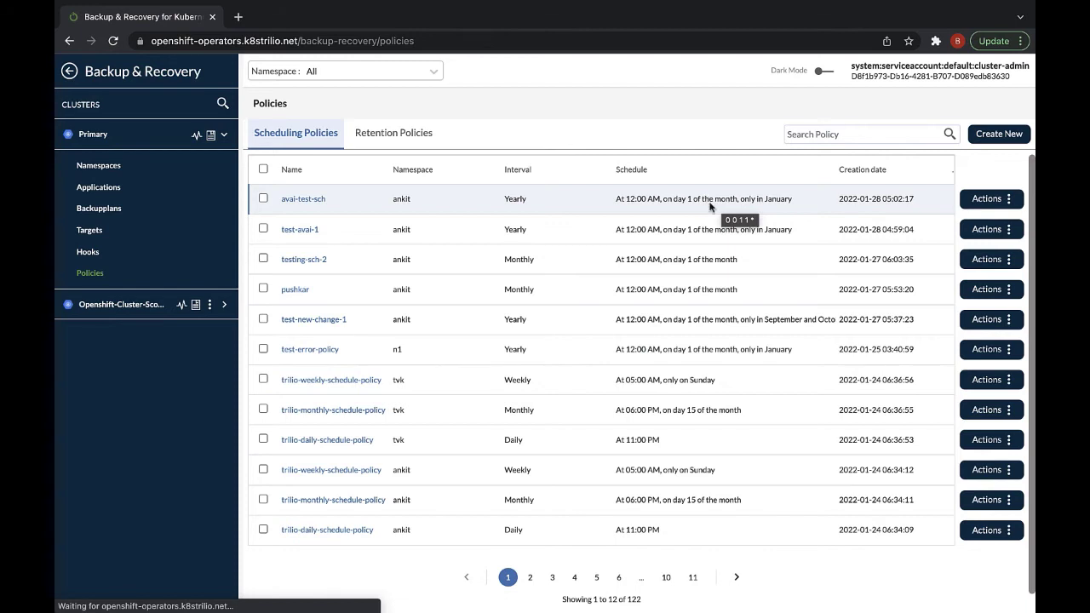
{"action": "left_click", "coordinate": [988, 200]}
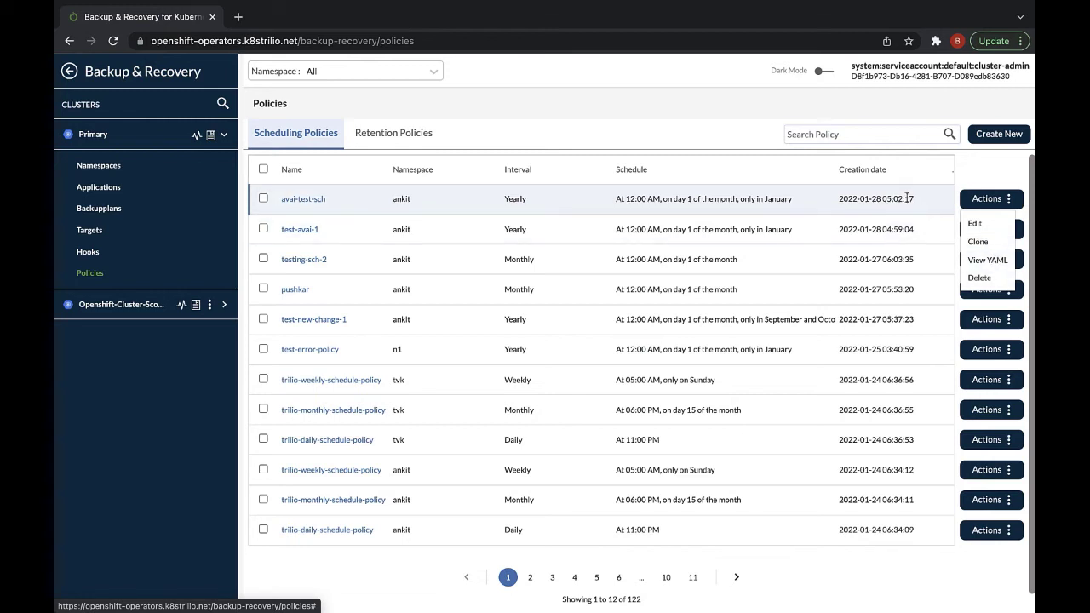
{"action": "left_click", "coordinate": [980, 164]}
Step: Draft a scheduling policy example-name in namespace apps-restore with an hourly interval running every 1 hour, and cancel it
{"action": "left_click", "coordinate": [988, 136]}
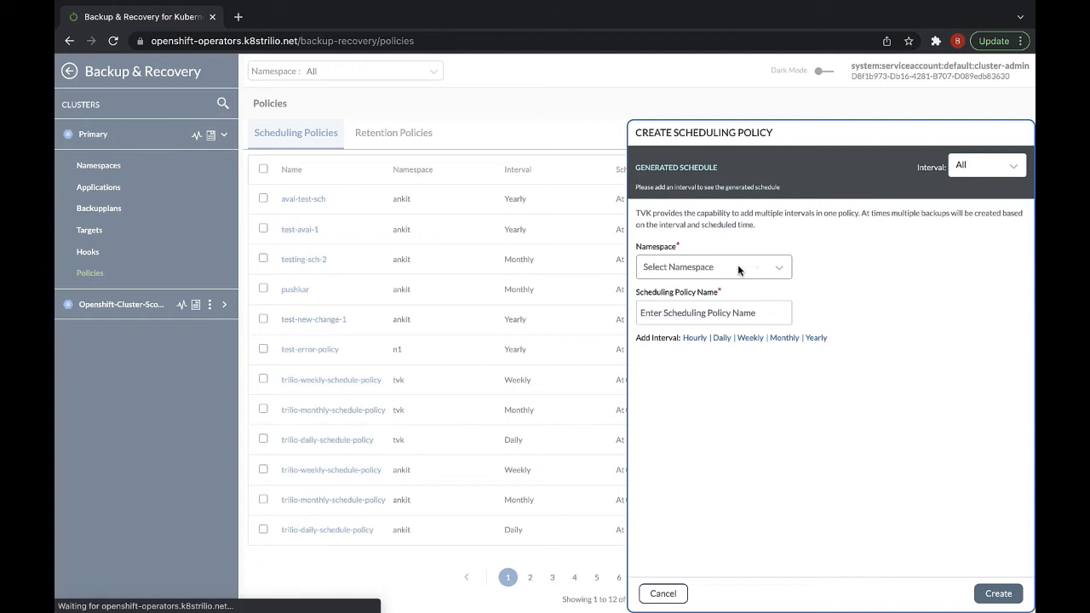
{"action": "left_click", "coordinate": [775, 269]}
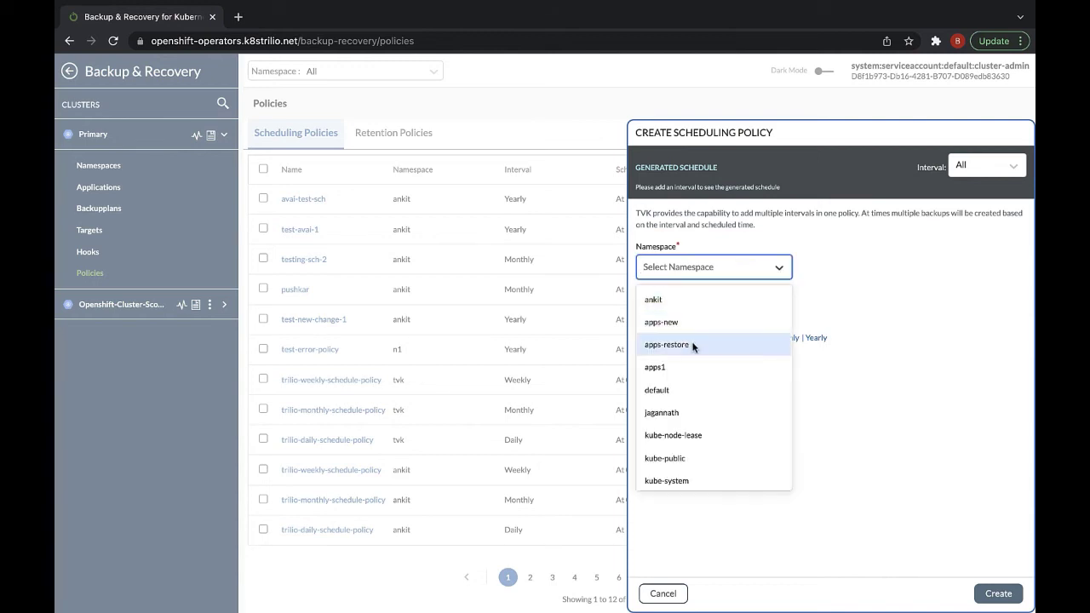
{"action": "left_click", "coordinate": [694, 345]}
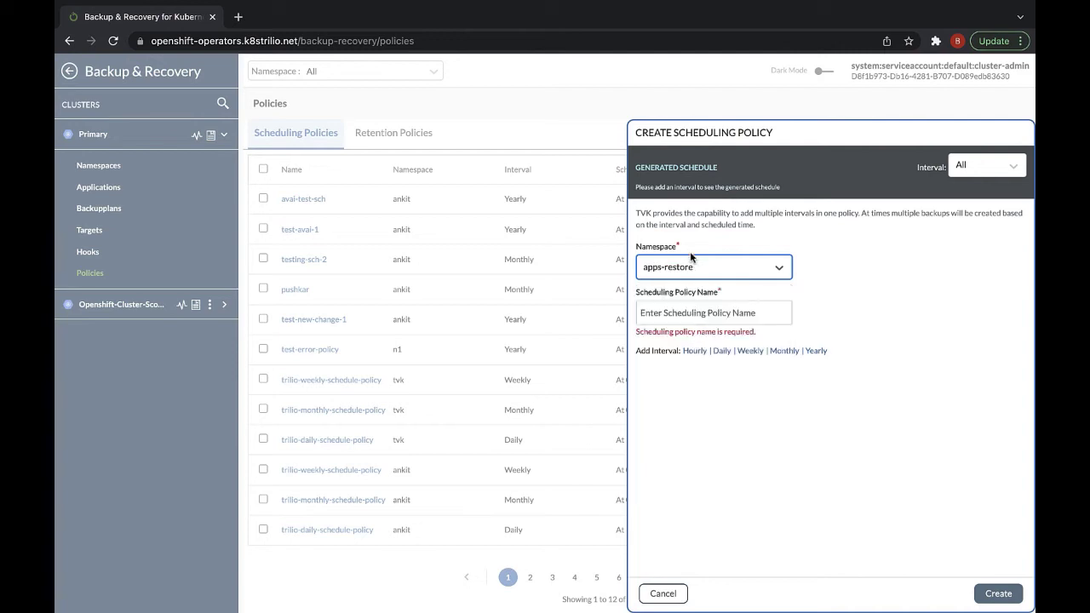
{"action": "left_click", "coordinate": [710, 313]}
{"action": "type", "text": "ex"}
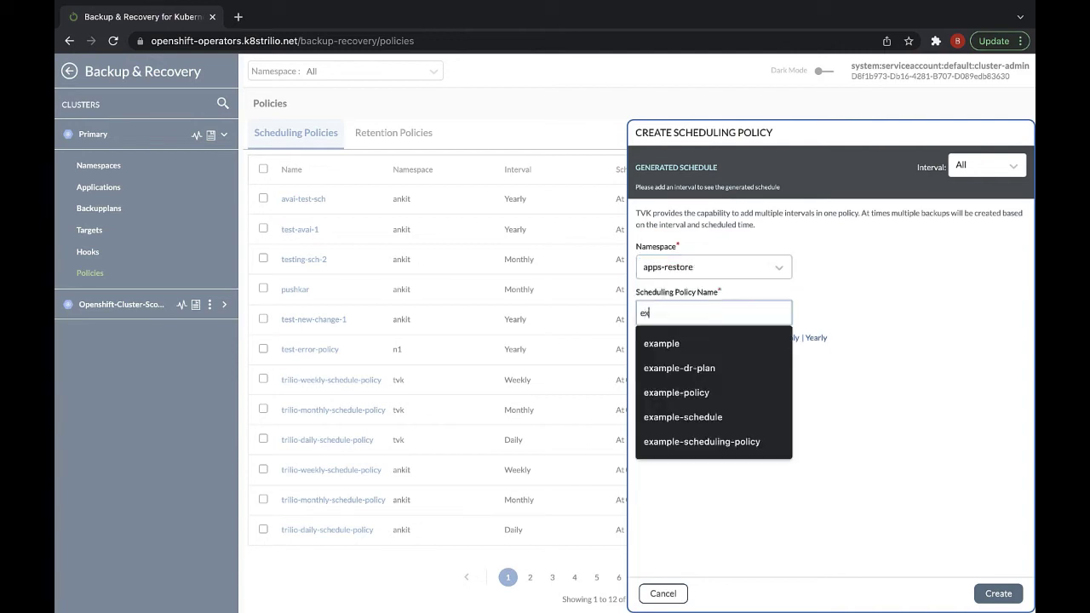
{"action": "type", "text": "ample-name"}
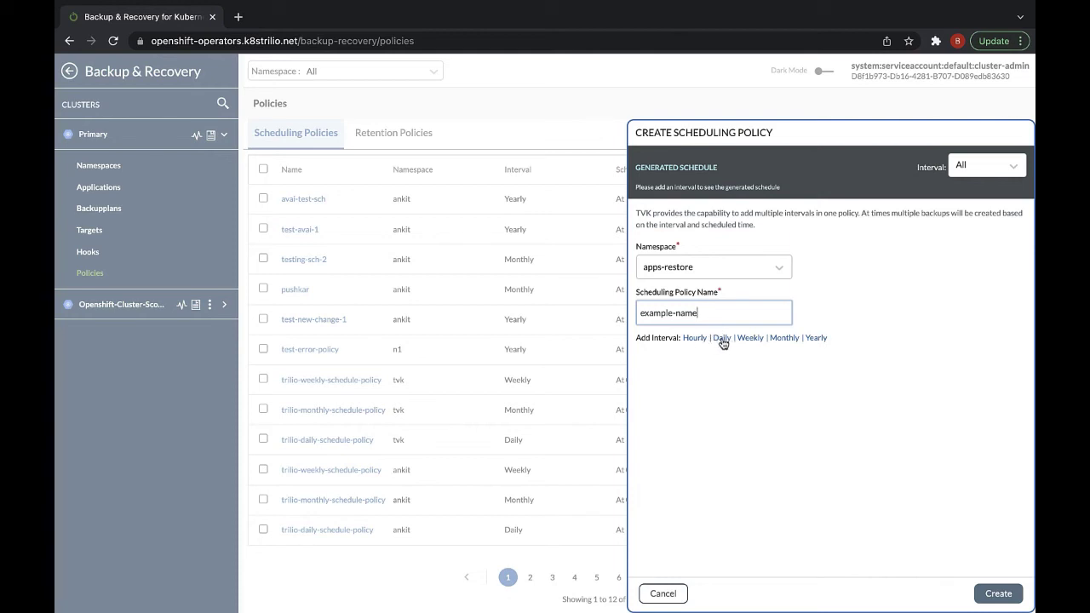
{"action": "left_click", "coordinate": [686, 341]}
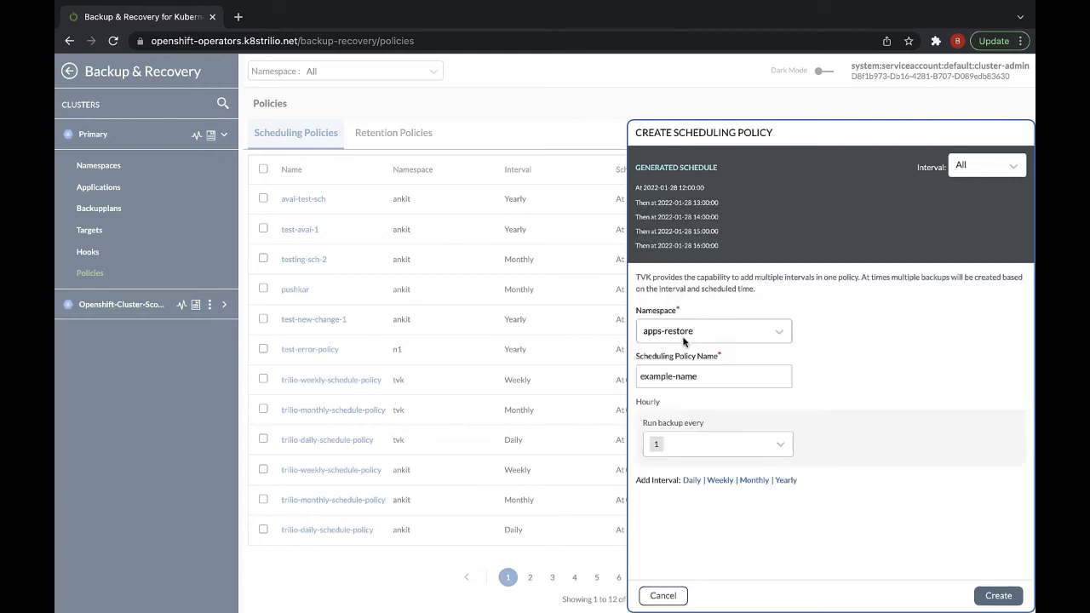
{"action": "scroll", "coordinate": [837, 366], "scroll_direction": "down", "scroll_amount": 1}
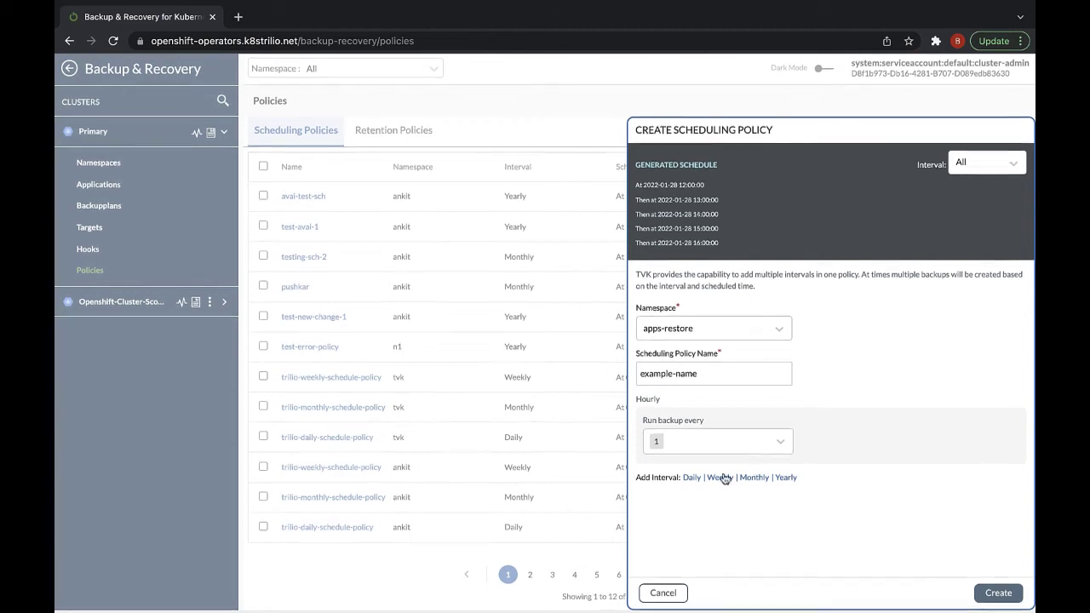
{"action": "left_click", "coordinate": [663, 593]}
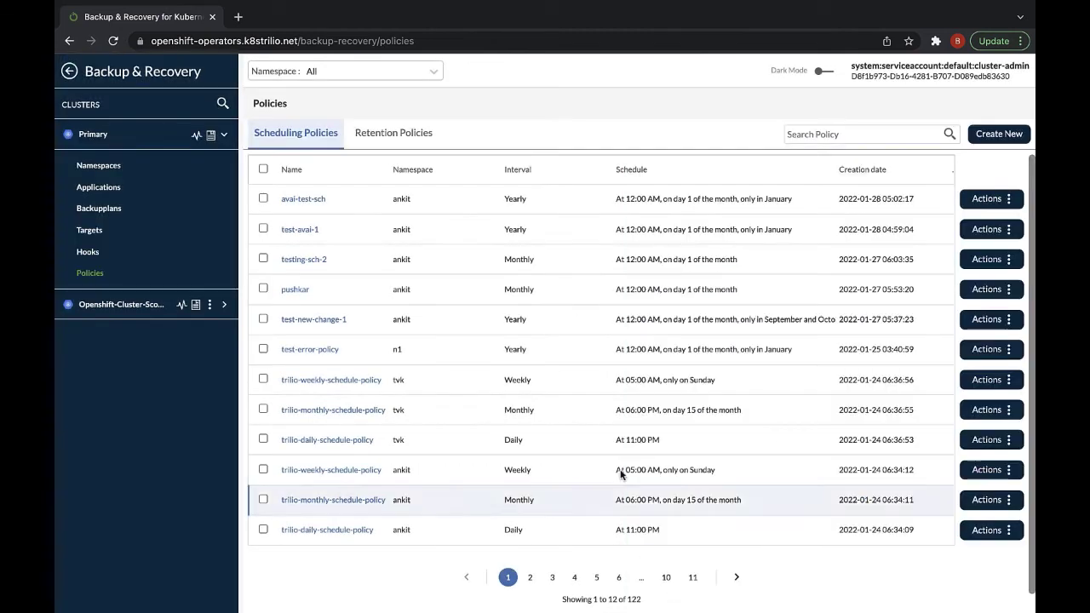
Step: Look over the retention policies and the settings of trilio-latest-retention-policy in namespace tvk, leaving its edit form without saving
{"action": "left_click", "coordinate": [419, 135]}
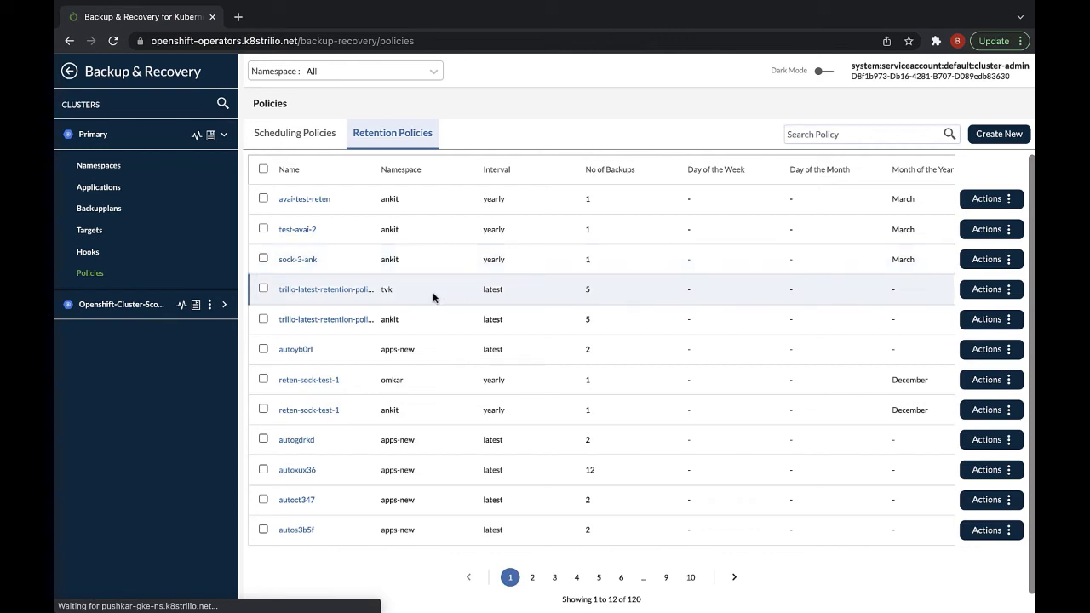
{"action": "left_click", "coordinate": [352, 291]}
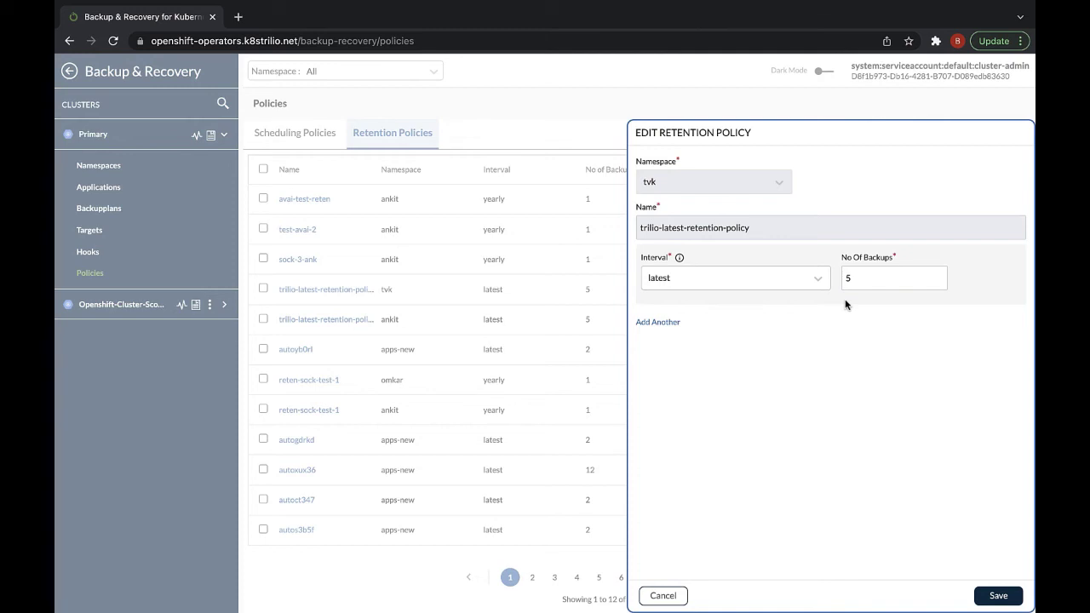
{"action": "left_click", "coordinate": [674, 596]}
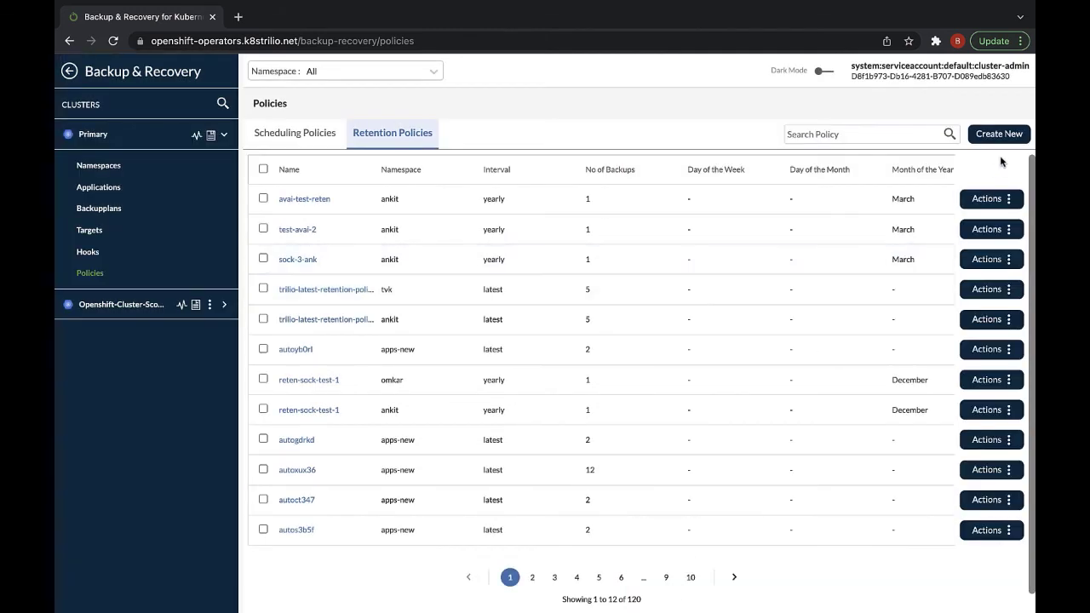
{"action": "left_click", "coordinate": [136, 275]}
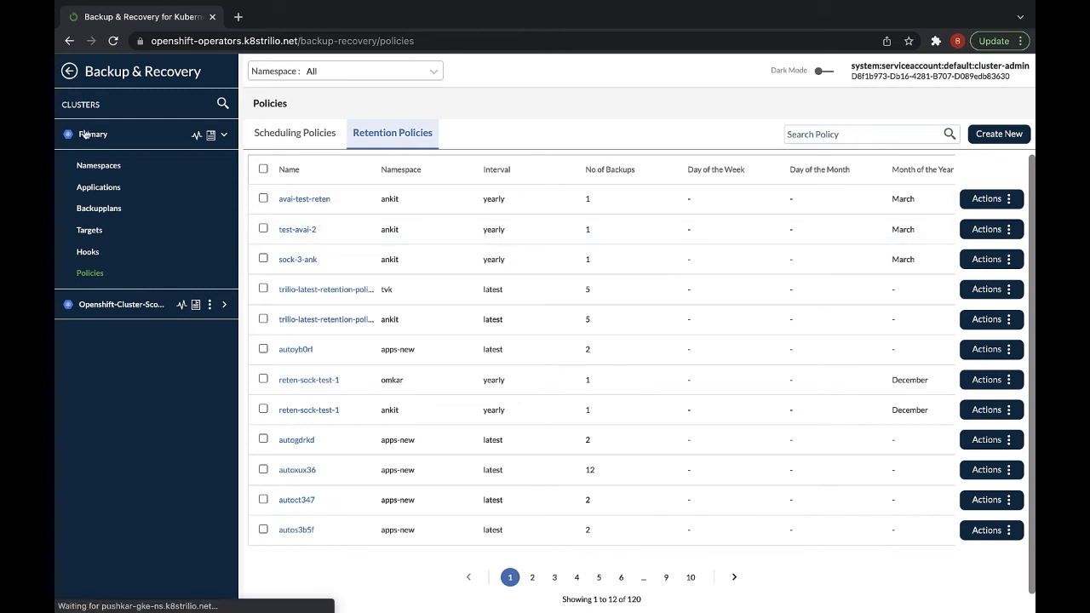
Step: Look over the monitoring choices and open TrilioVault Monitoring to view the Primary cluster's backup and restore summaries
{"action": "left_click", "coordinate": [73, 78]}
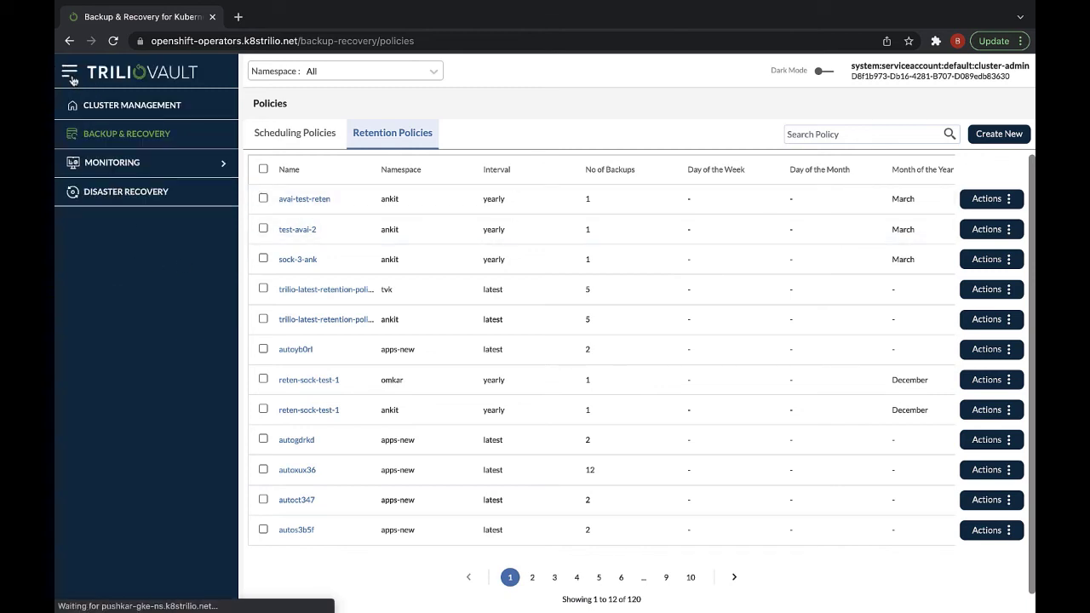
{"action": "left_click", "coordinate": [115, 167]}
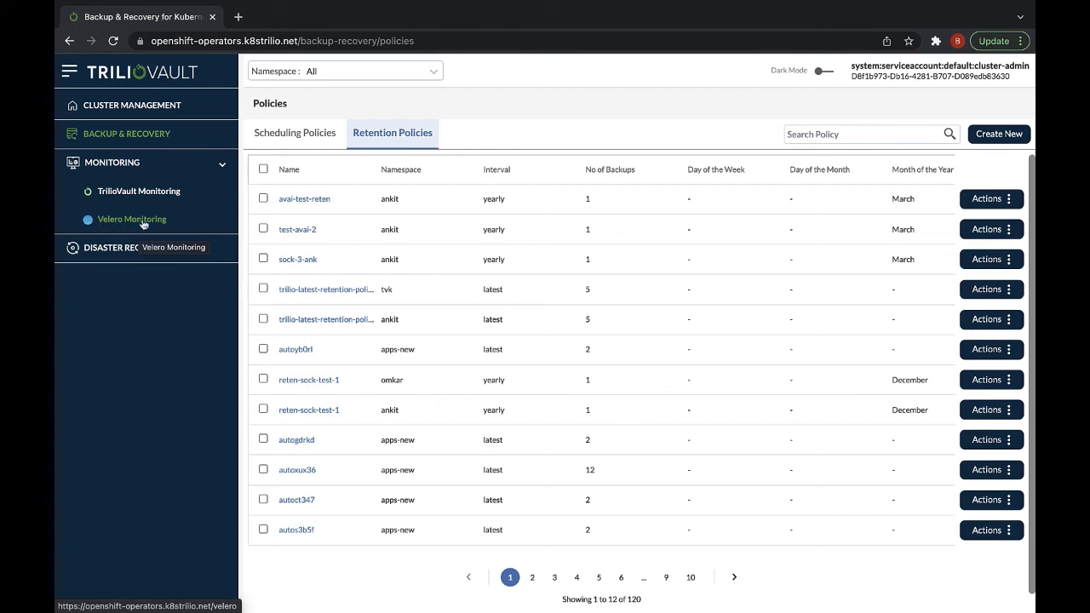
{"action": "left_click", "coordinate": [191, 225]}
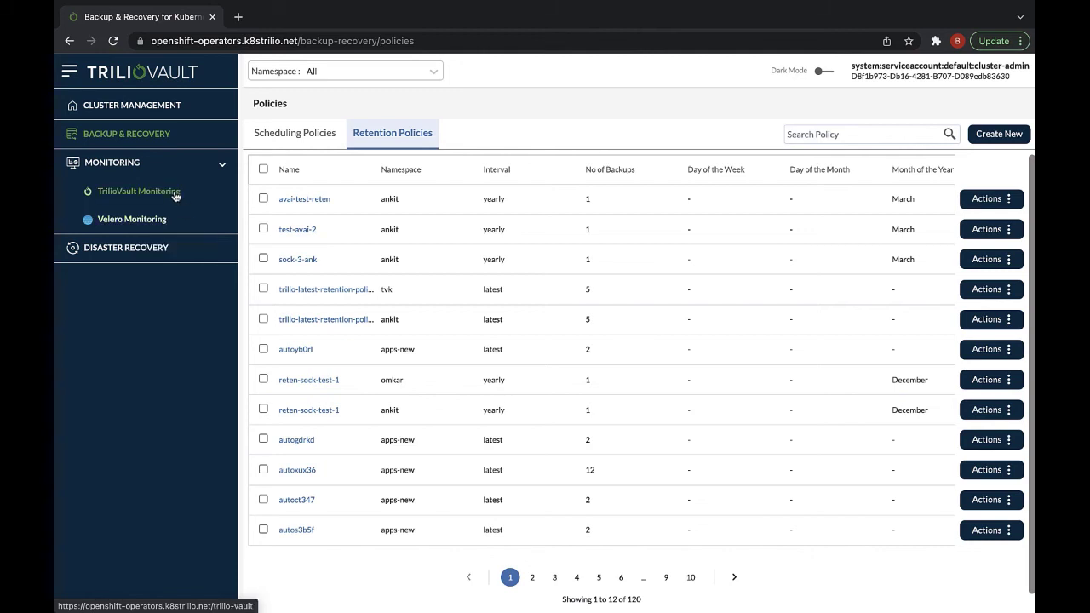
{"action": "left_click", "coordinate": [176, 194]}
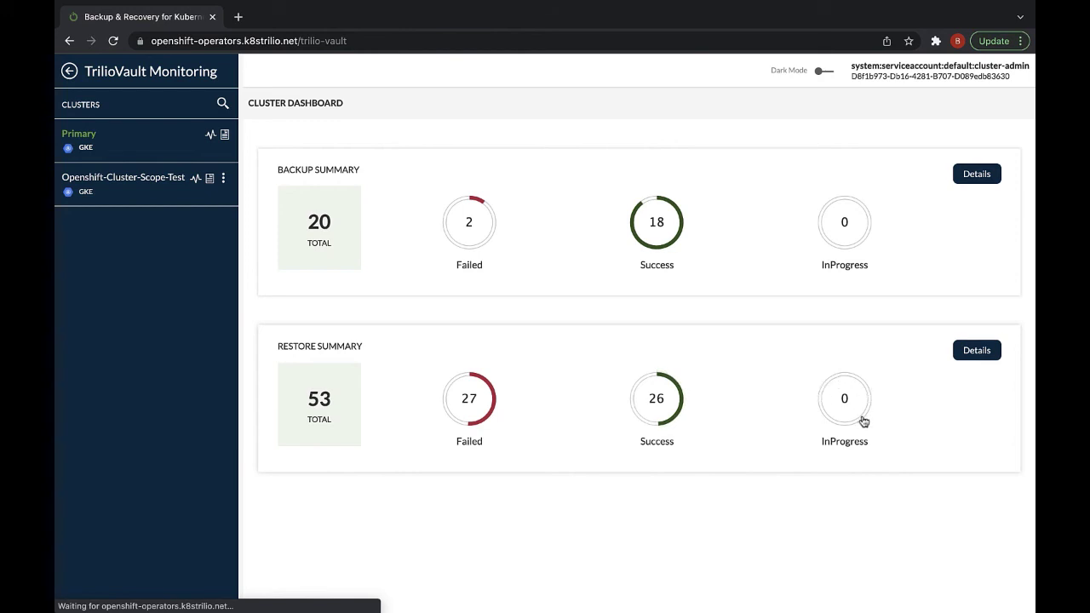
Step: Open the backup summary details, set the time range to 1 month, and show only the available backups
{"action": "left_click", "coordinate": [983, 173]}
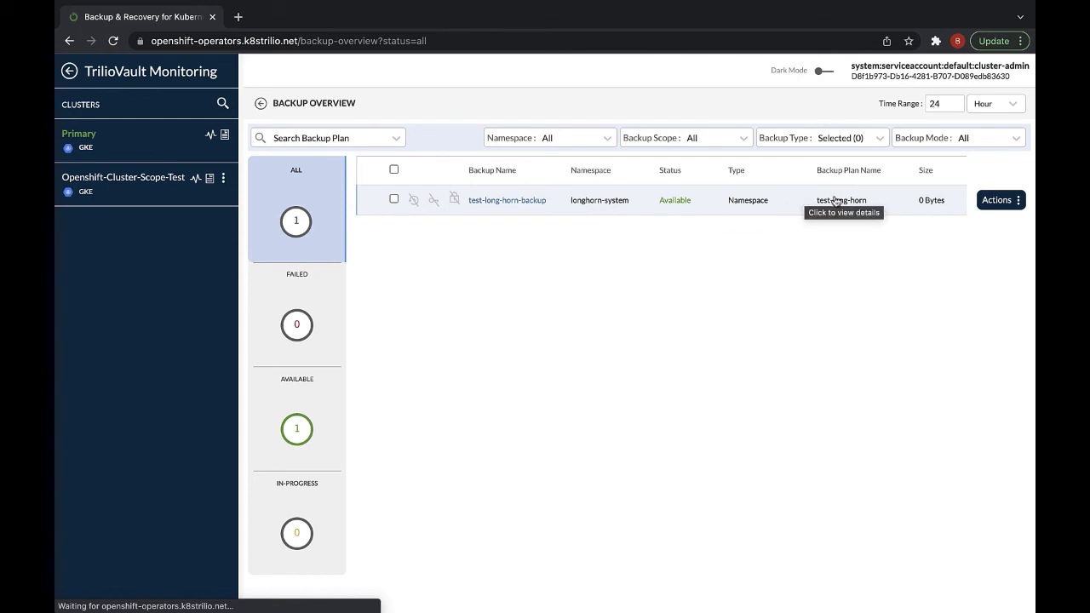
{"action": "left_click", "coordinate": [1012, 104]}
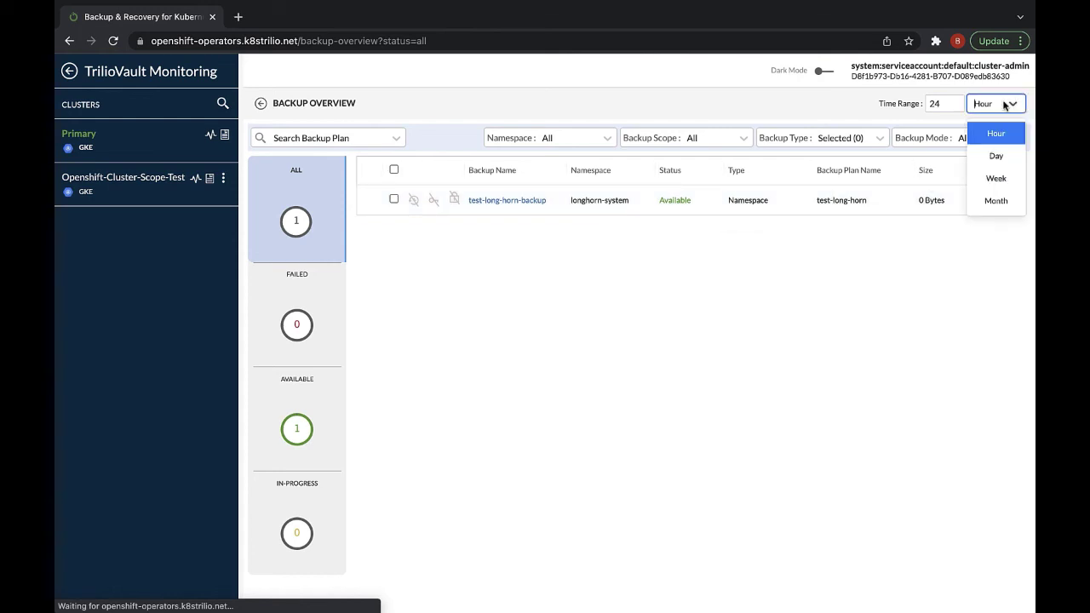
{"action": "left_click", "coordinate": [1001, 204]}
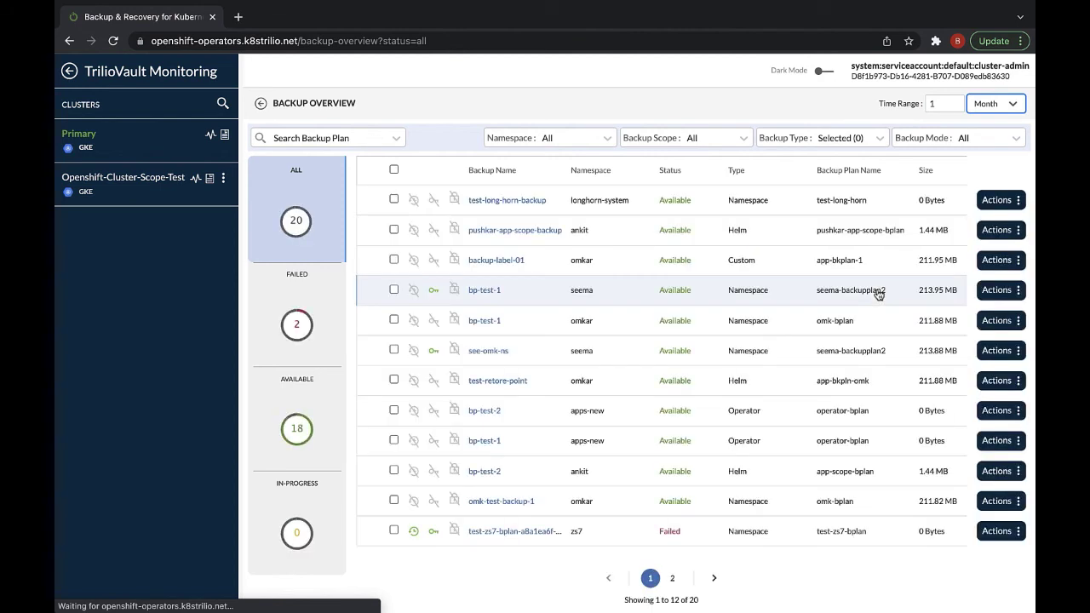
{"action": "scroll", "coordinate": [745, 312], "scroll_direction": "down", "scroll_amount": 1}
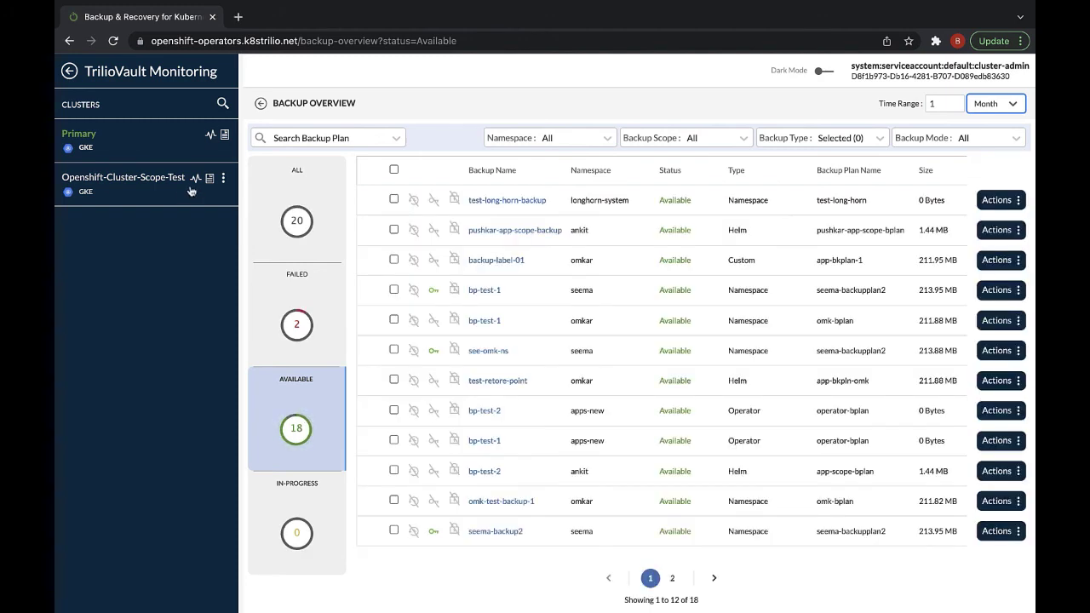
Step: Open Disaster Recovery, view the Primary cluster's plans, and switch to the Openshift-Cluster-Scope-Test cluster
{"action": "left_click", "coordinate": [71, 73]}
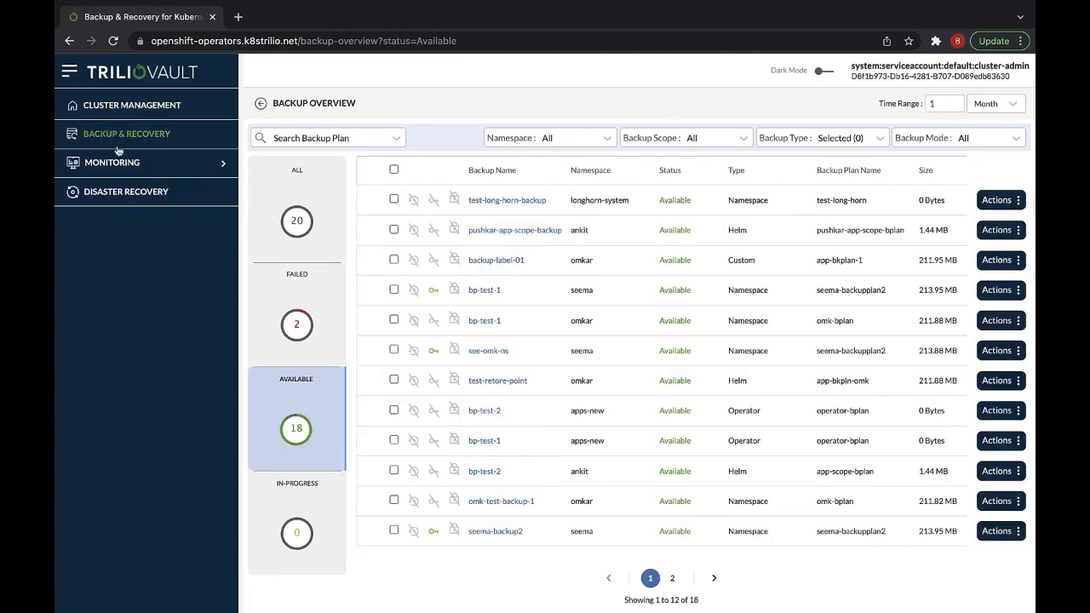
{"action": "left_click", "coordinate": [132, 197]}
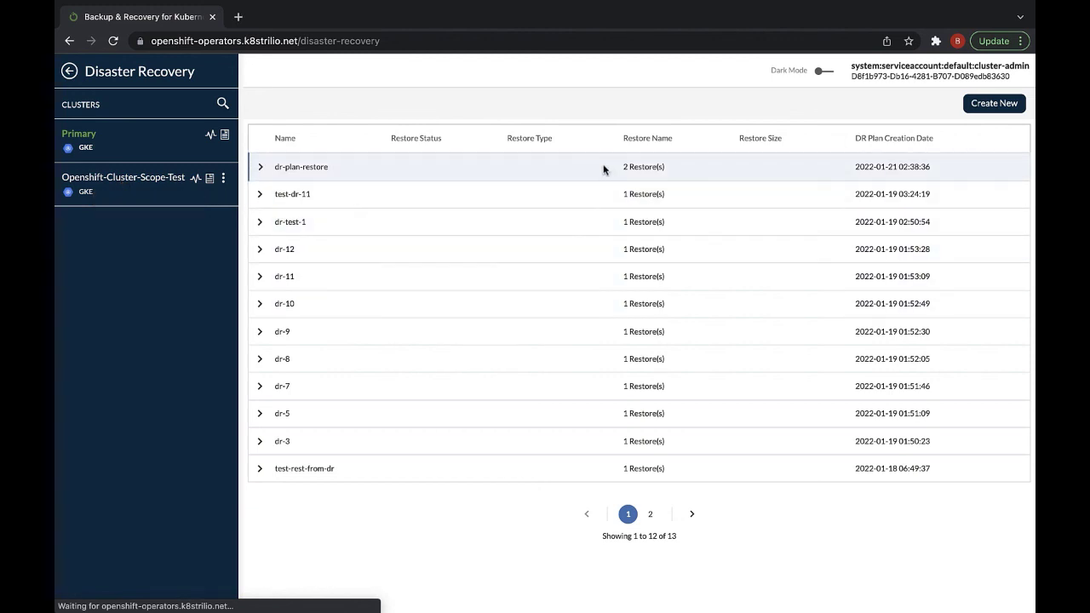
{"action": "left_click", "coordinate": [134, 186]}
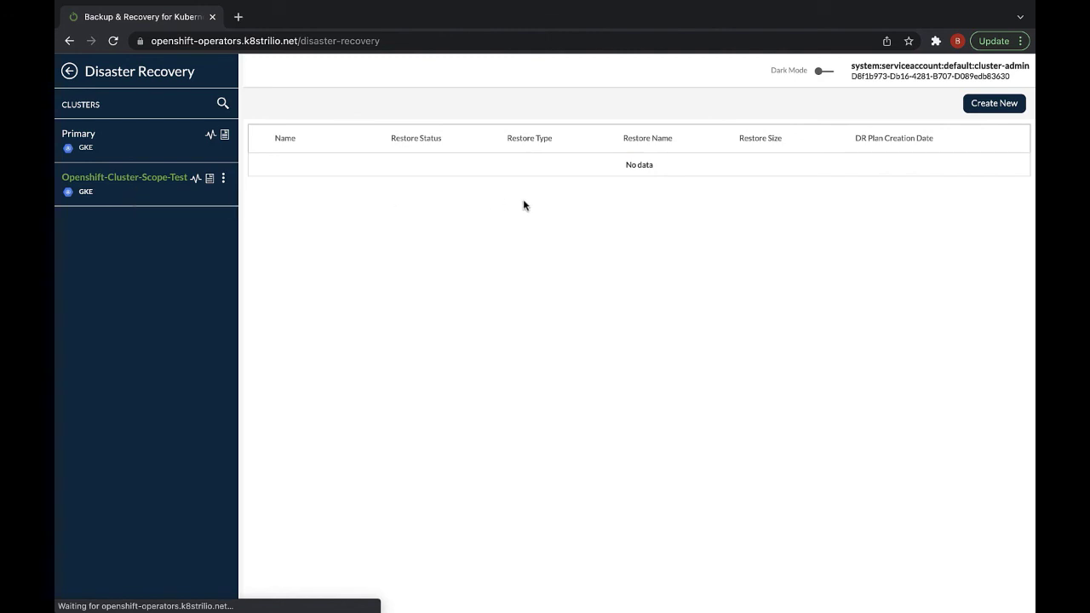
Step: Start a disaster recovery plan named dr-example and select backupplan ns-scope-bplan from the target aws-target-abhi-bucket-copy
{"action": "left_click", "coordinate": [1011, 106]}
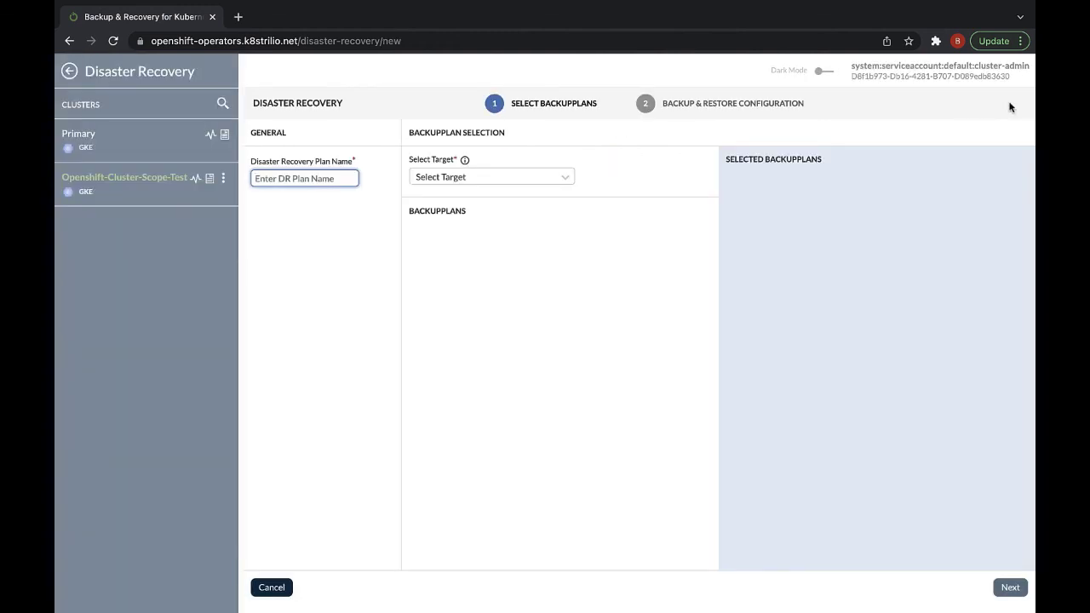
{"action": "type", "text": "d"}
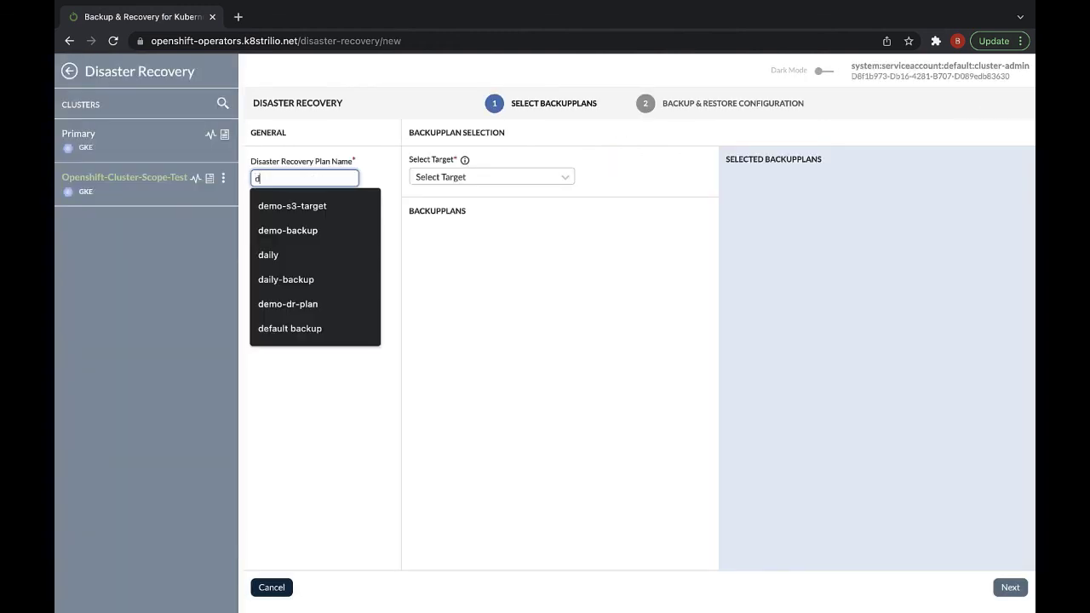
{"action": "type", "text": "r-example"}
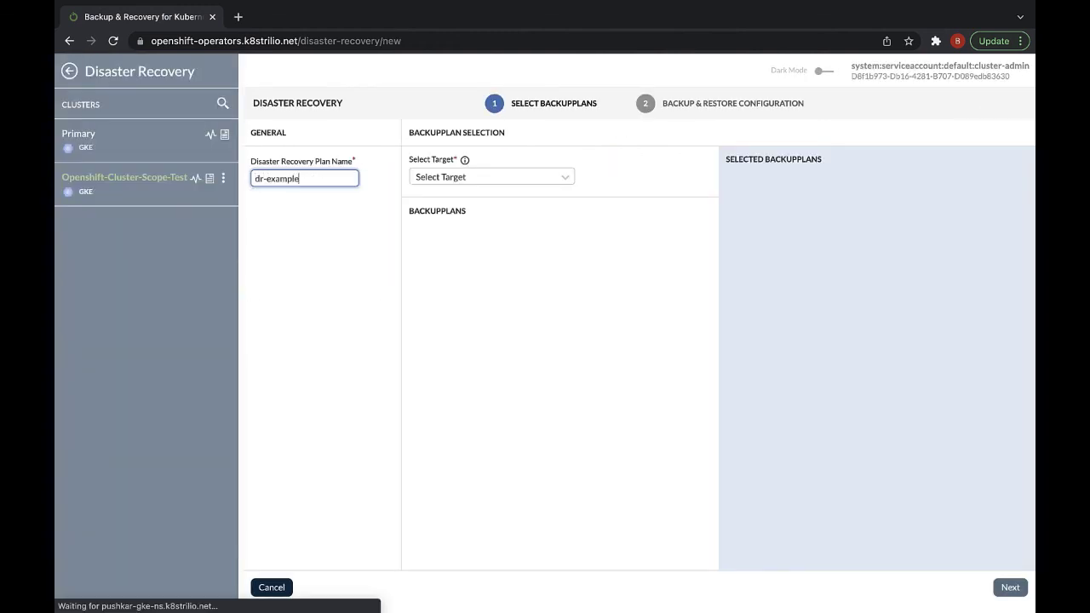
{"action": "left_click", "coordinate": [566, 177]}
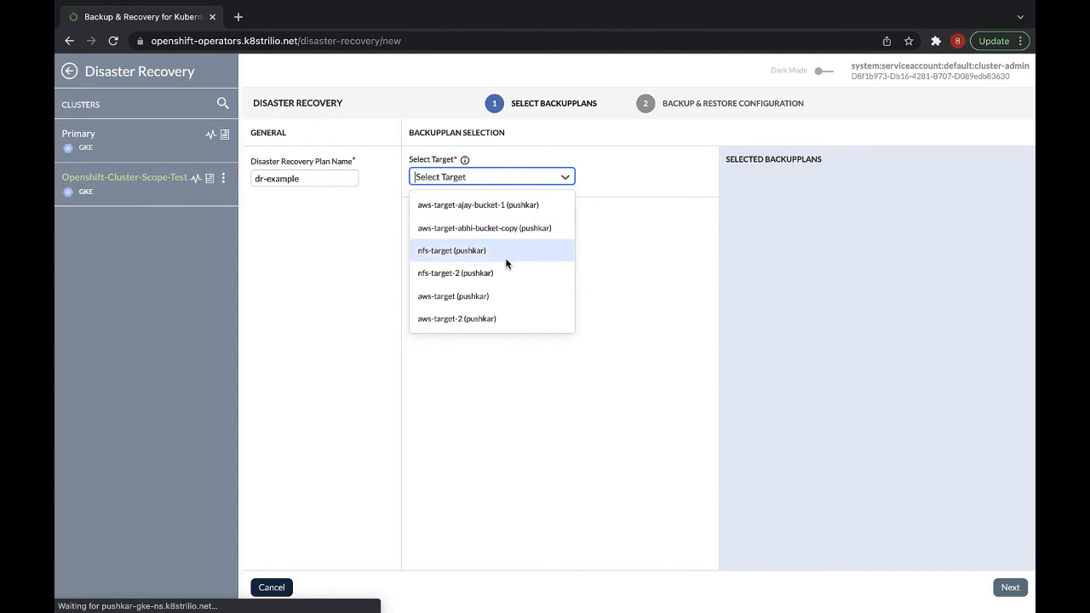
{"action": "left_click", "coordinate": [524, 205]}
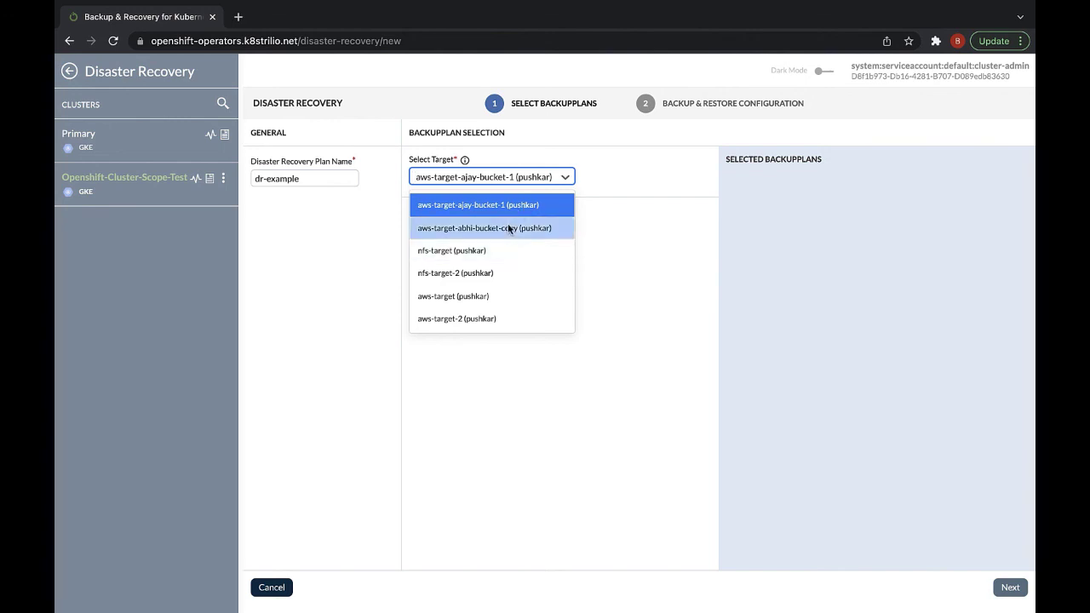
{"action": "left_click", "coordinate": [508, 228]}
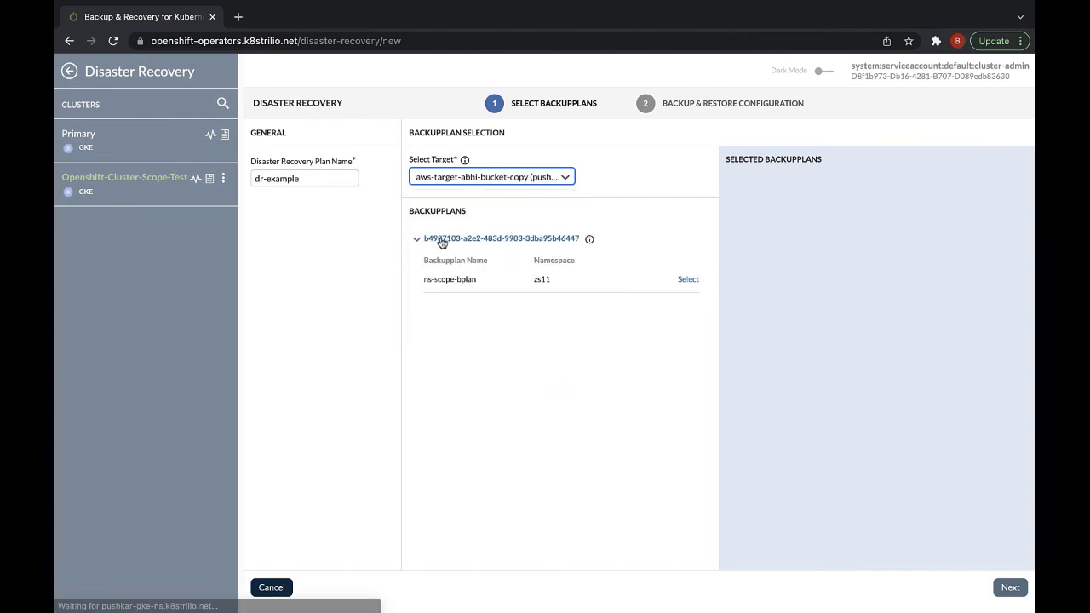
{"action": "left_click", "coordinate": [688, 279]}
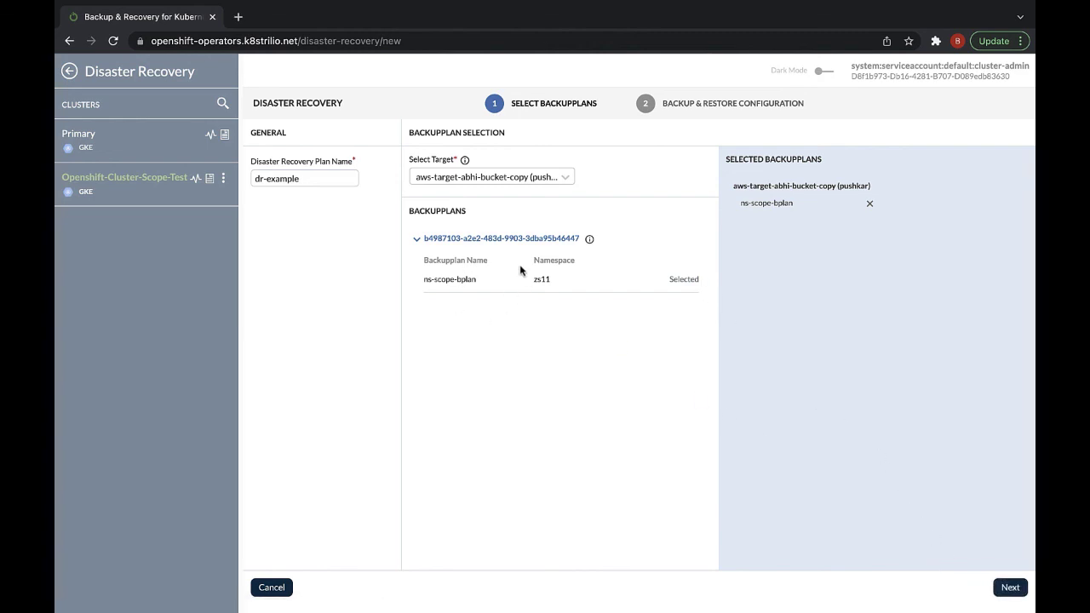
Step: Continue to the restore configuration and view the Custom transform component options for the ServiceAccount resource, closing them without applying
{"action": "left_click", "coordinate": [1007, 587]}
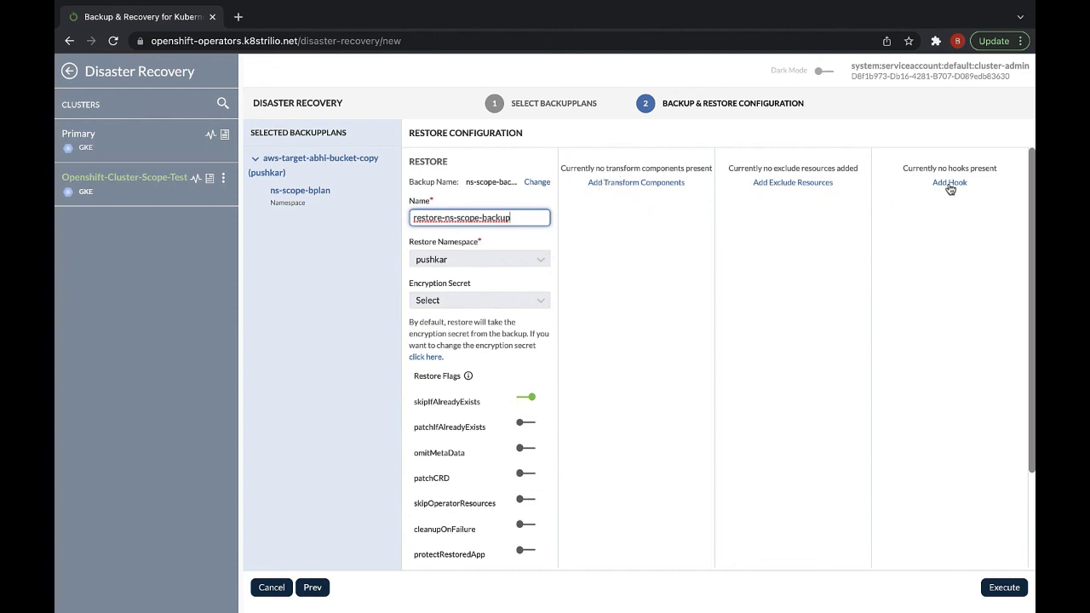
{"action": "left_click", "coordinate": [635, 191]}
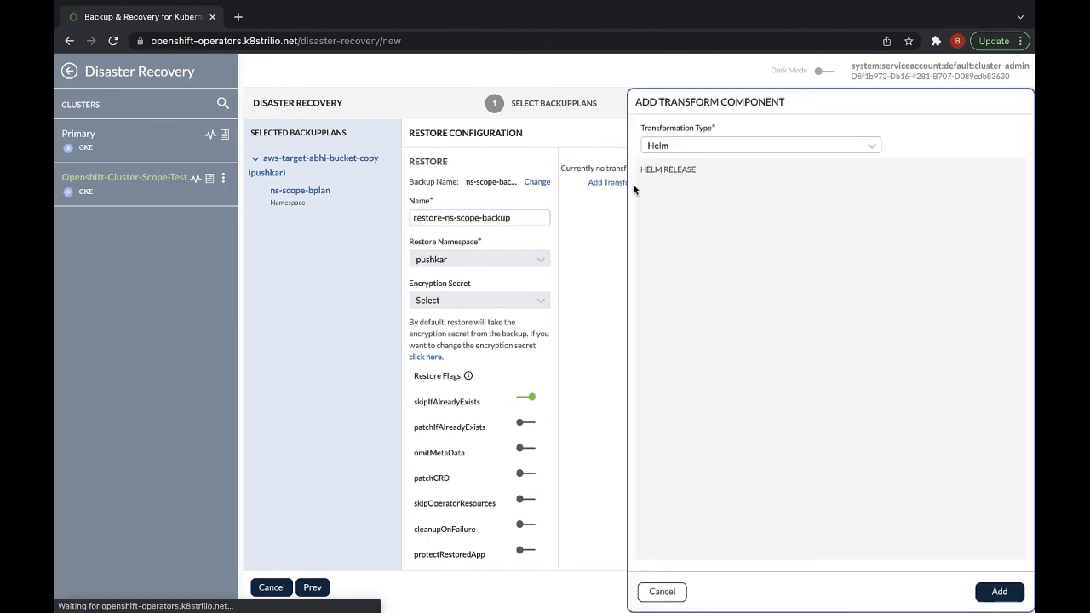
{"action": "left_click", "coordinate": [697, 146]}
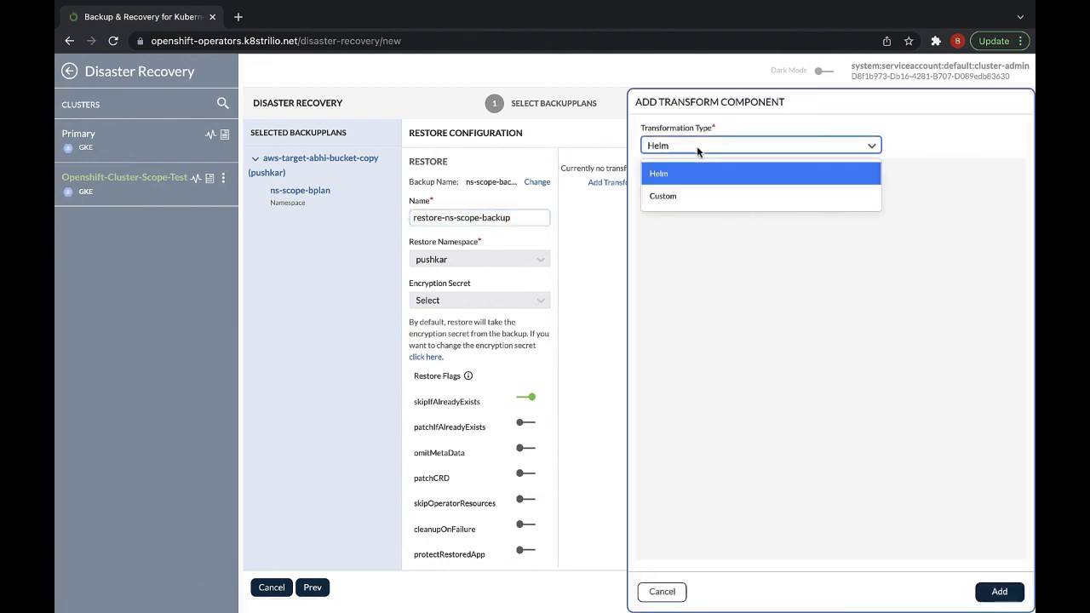
{"action": "left_click", "coordinate": [694, 199]}
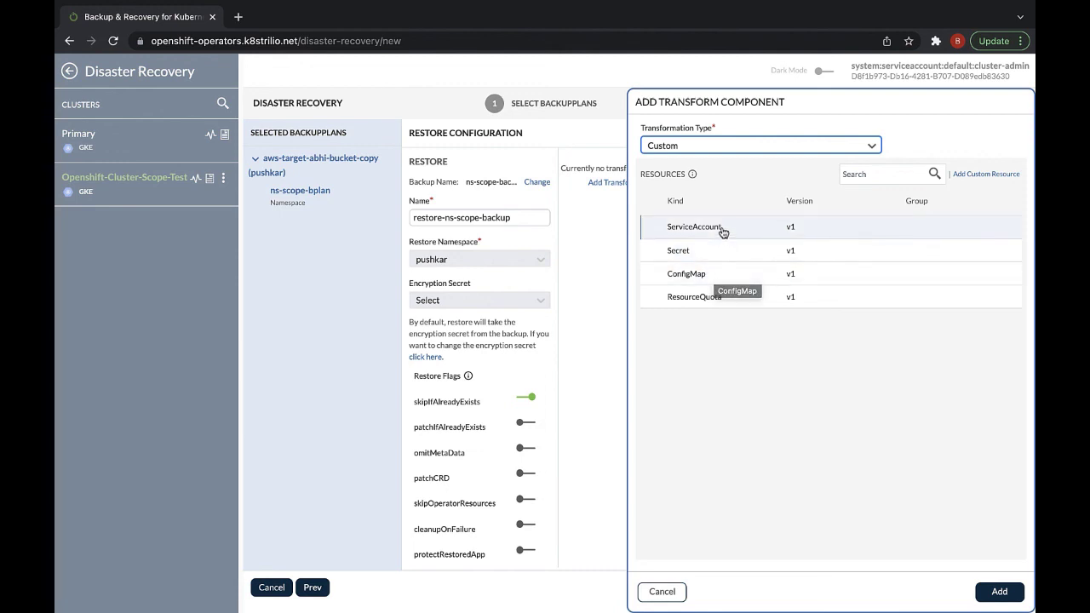
{"action": "left_click", "coordinate": [723, 228]}
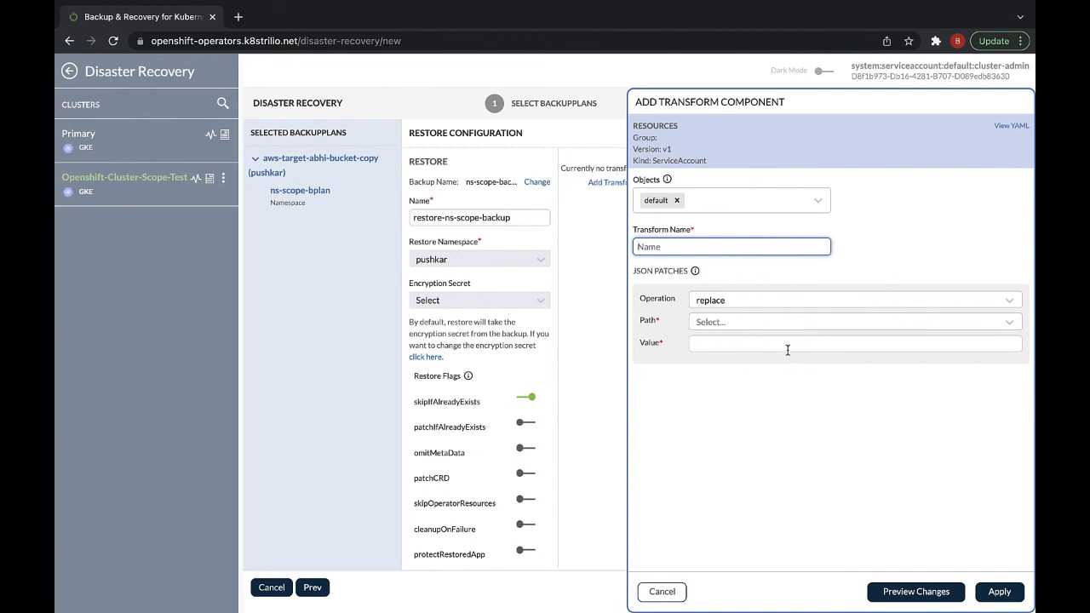
{"action": "left_click", "coordinate": [663, 592]}
Step: View the exclude resources options and the ServiceAccount objects that can be excluded, closing them without adding anything
{"action": "left_click", "coordinate": [804, 183]}
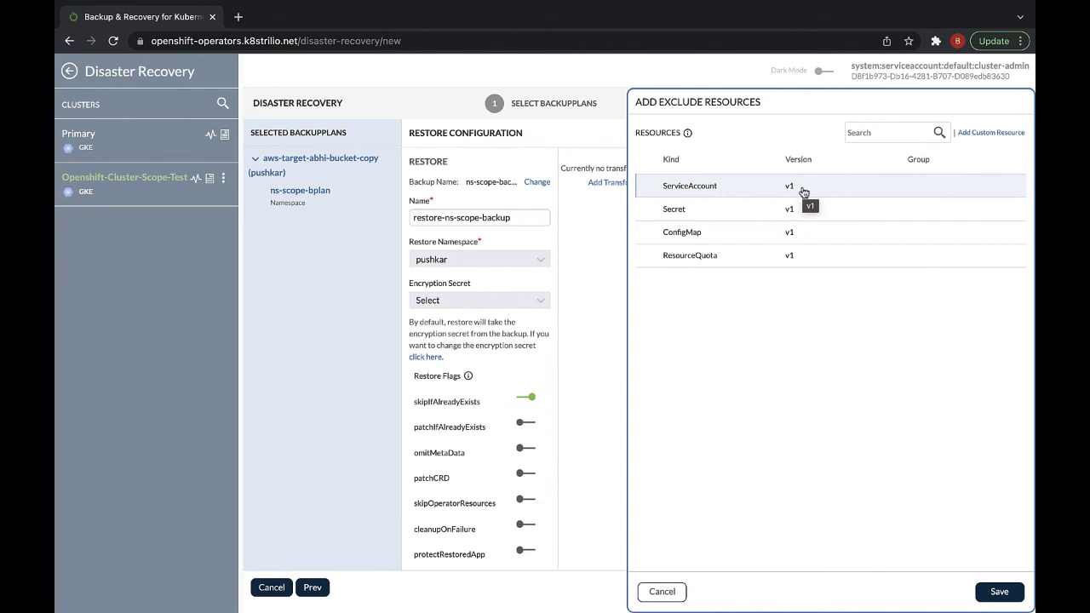
{"action": "left_click", "coordinate": [692, 186]}
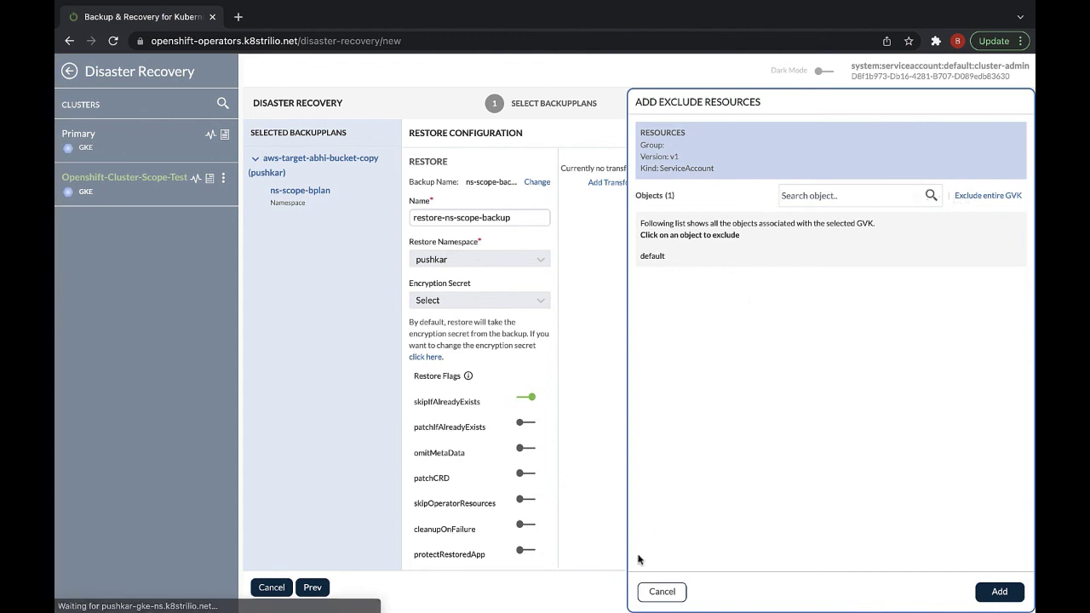
{"action": "left_click", "coordinate": [671, 598]}
{"action": "left_click", "coordinate": [664, 592]}
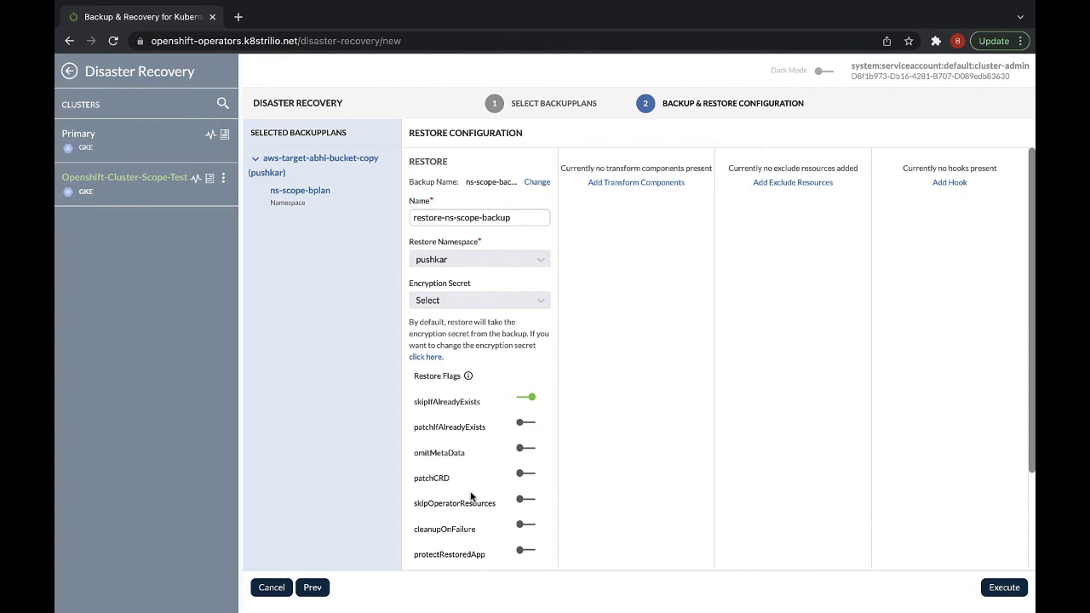
Step: Cancel the new disaster recovery plan and return to the console's main navigation
{"action": "left_click", "coordinate": [269, 588]}
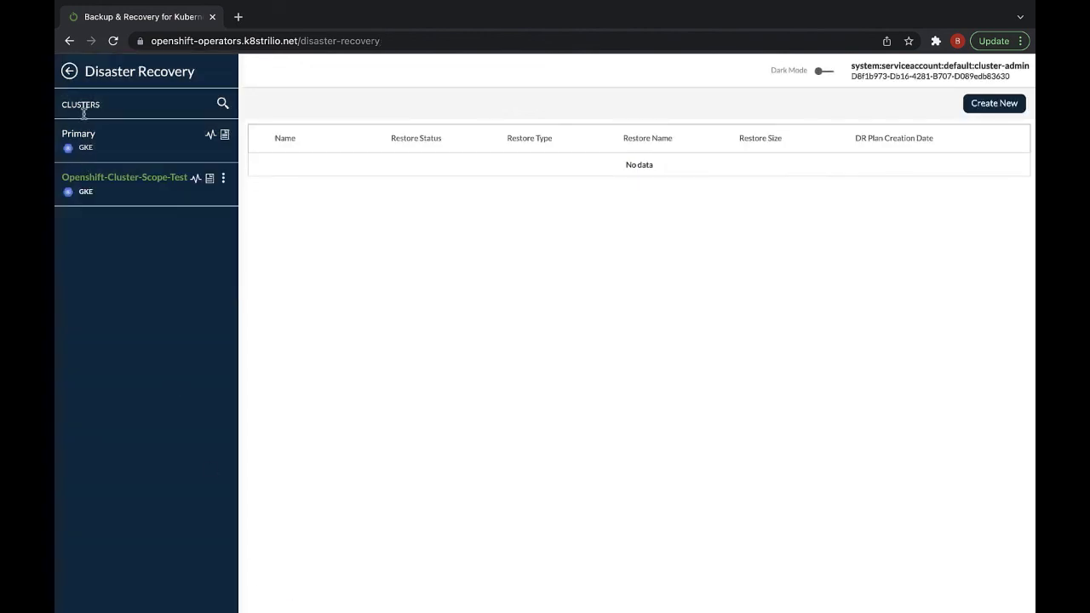
{"action": "left_click", "coordinate": [73, 76]}
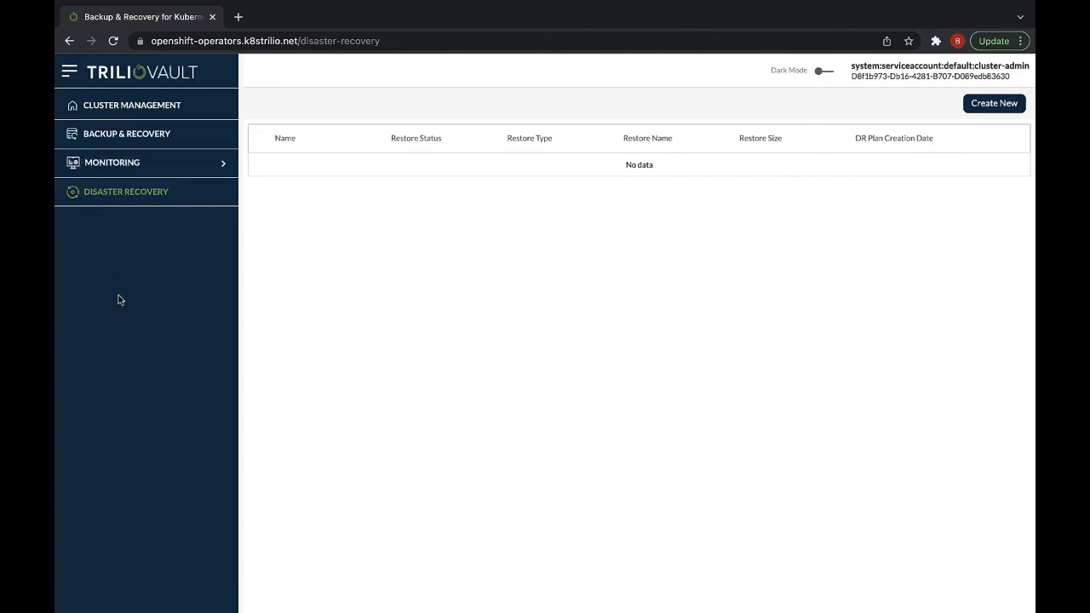